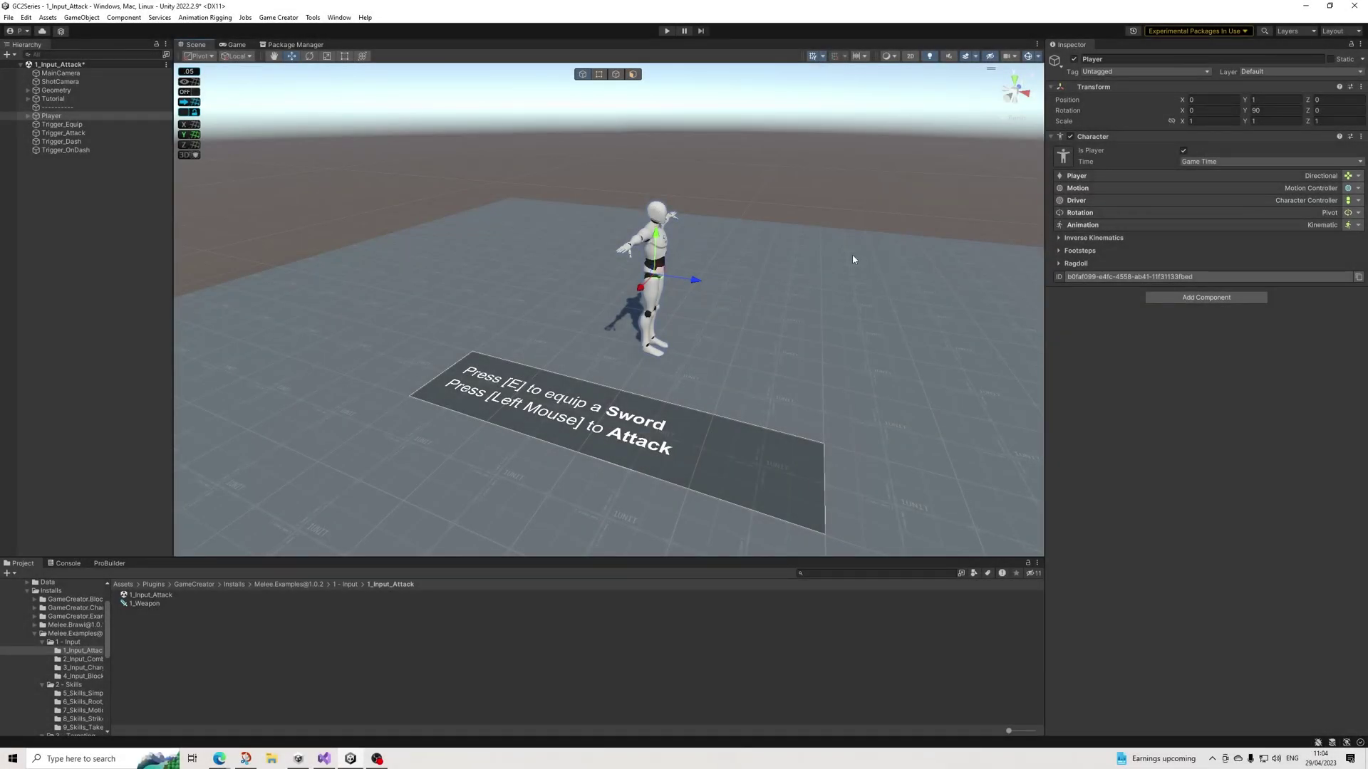
{"action": "left_click_drag", "start_coordinate": [804, 324], "coordinate": [698, 352], "text": "alt"}
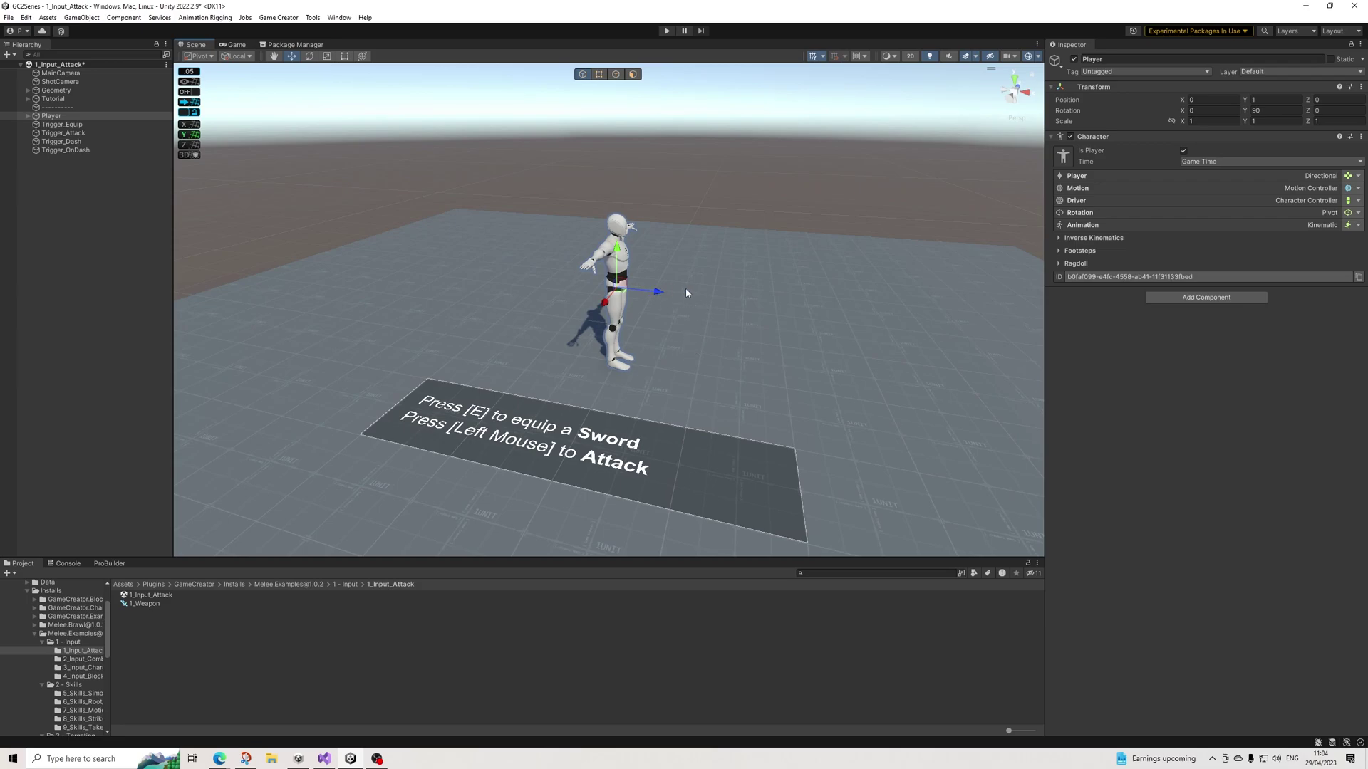
{"action": "left_click_drag", "start_coordinate": [685, 288], "coordinate": [618, 299], "text": "alt"}
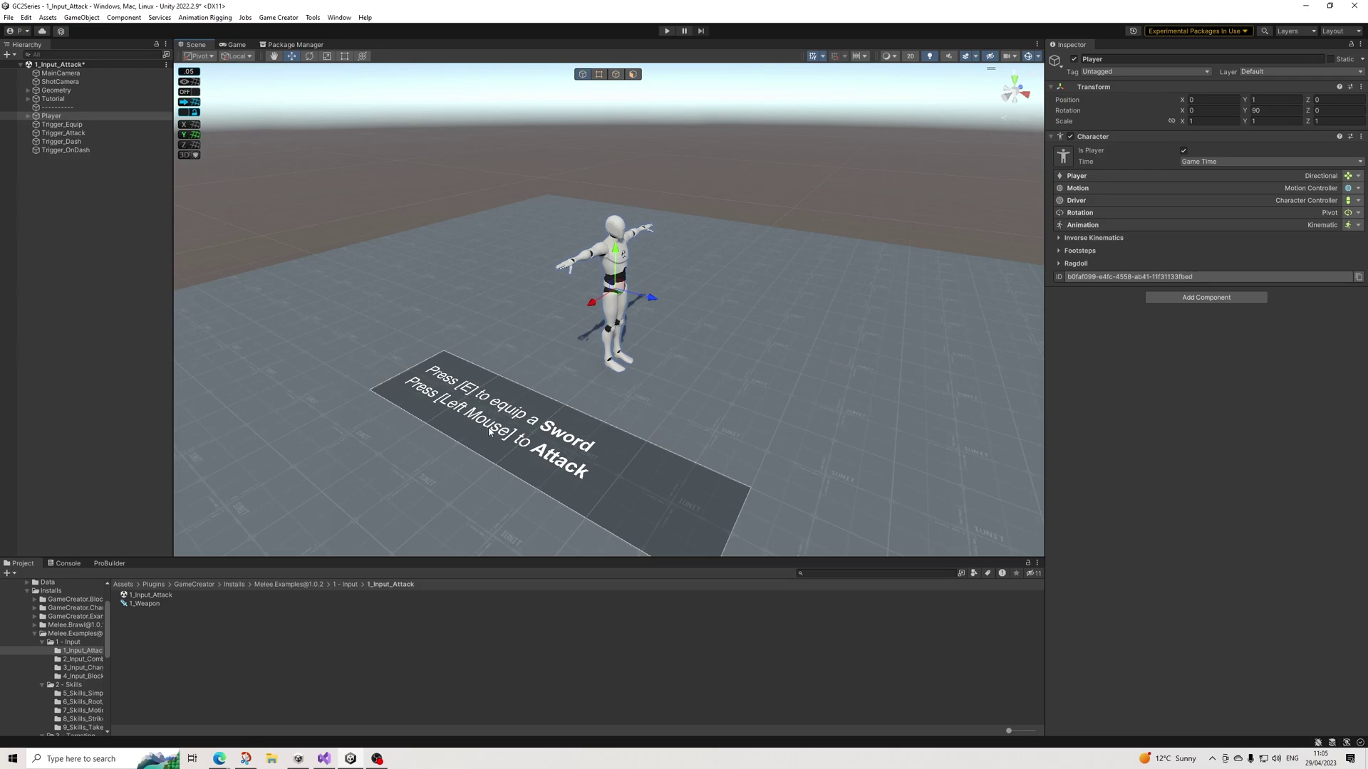
{"action": "middle_click_drag", "start_coordinate": [543, 419], "coordinate": [534, 400]}
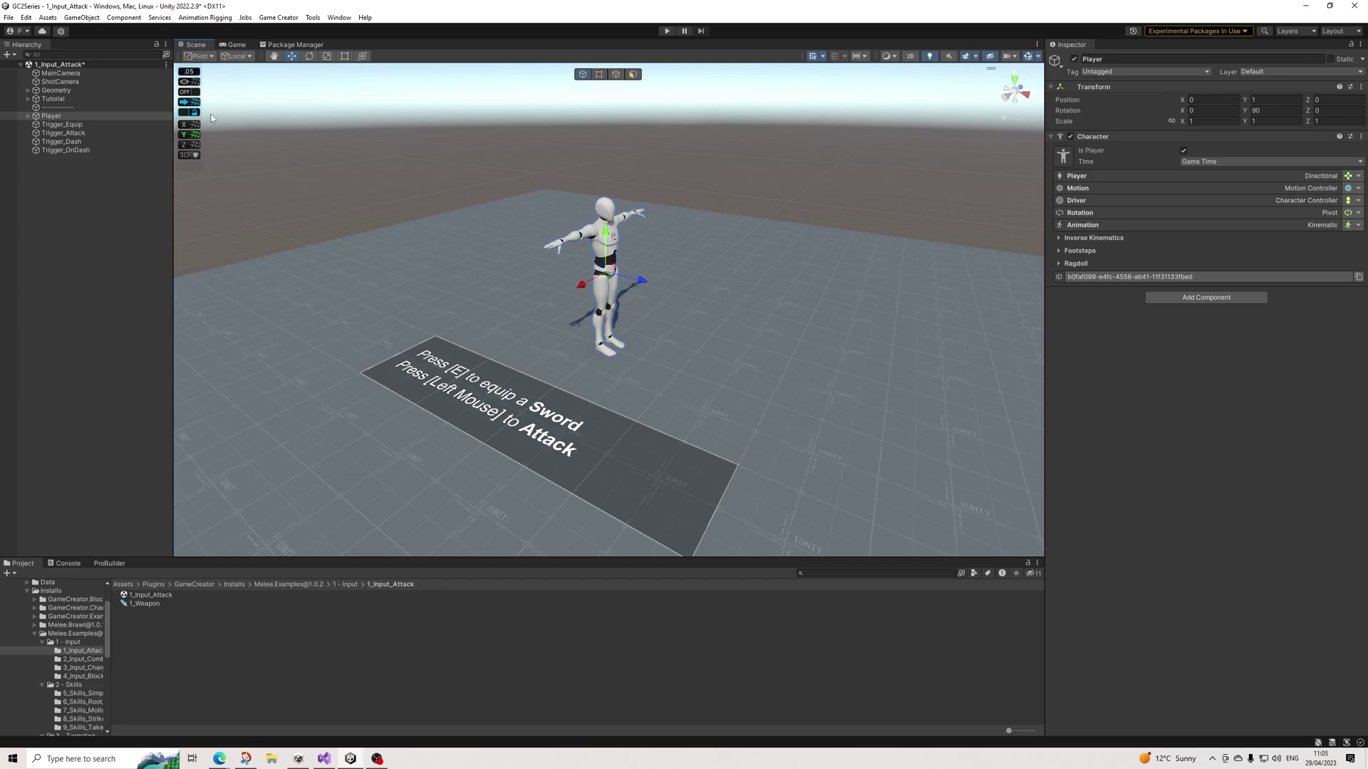
Inspect Trigger_Equip's run-conditions instruction and locate the melee weapon asset its Has Weapon condition references
{"action": "left_click", "coordinate": [63, 125]}
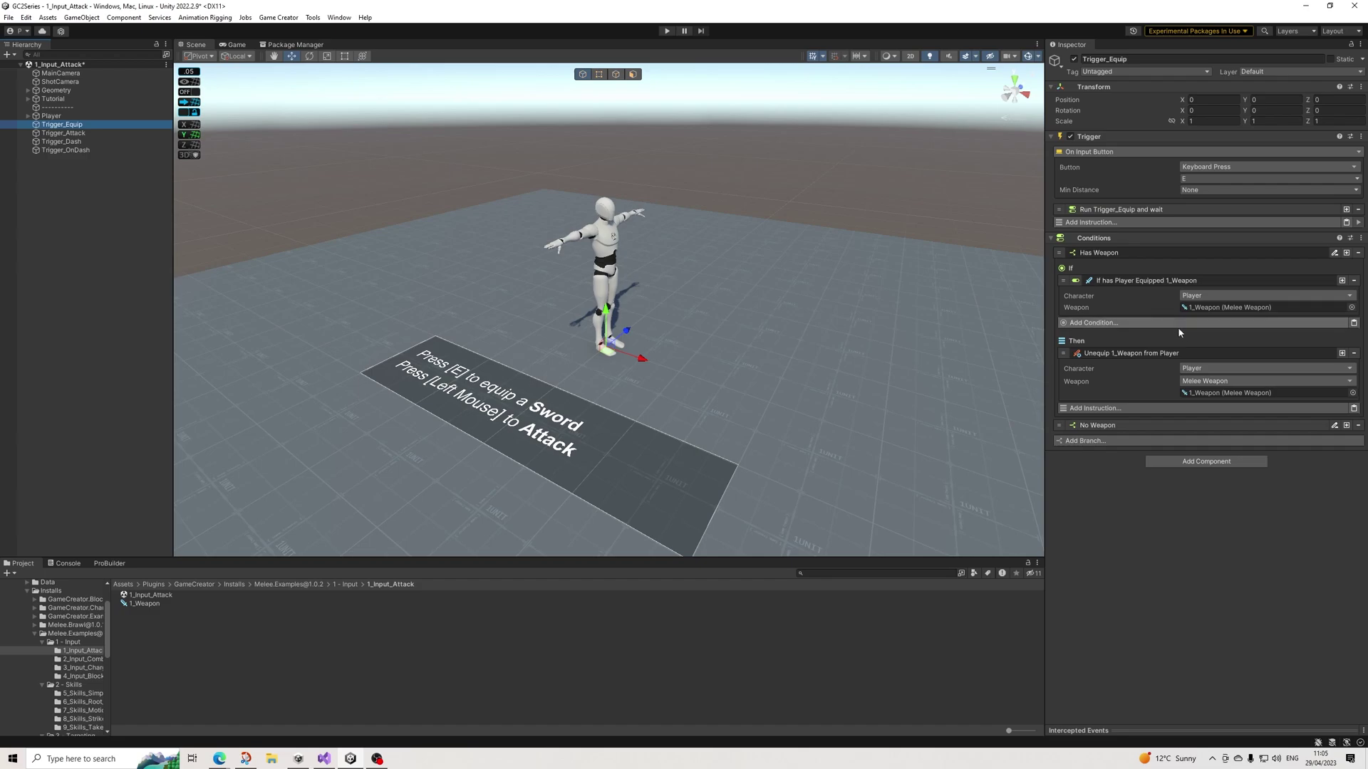
{"action": "left_click", "coordinate": [1139, 209]}
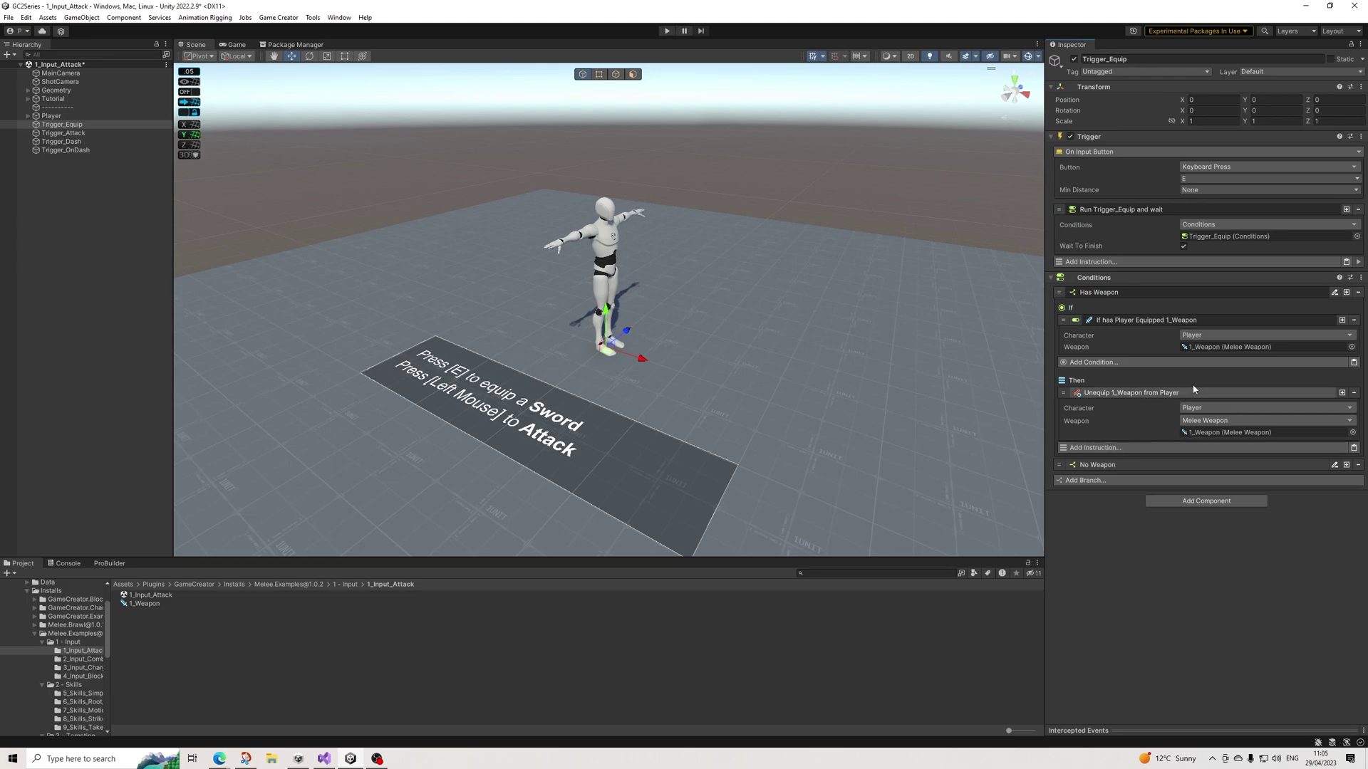
{"action": "left_click", "coordinate": [1204, 347]}
Examine the 1_Weapon asset, expanding its On Equip attach-prefab and On Unequip remove-prefab instructions
{"action": "left_click", "coordinate": [153, 606]}
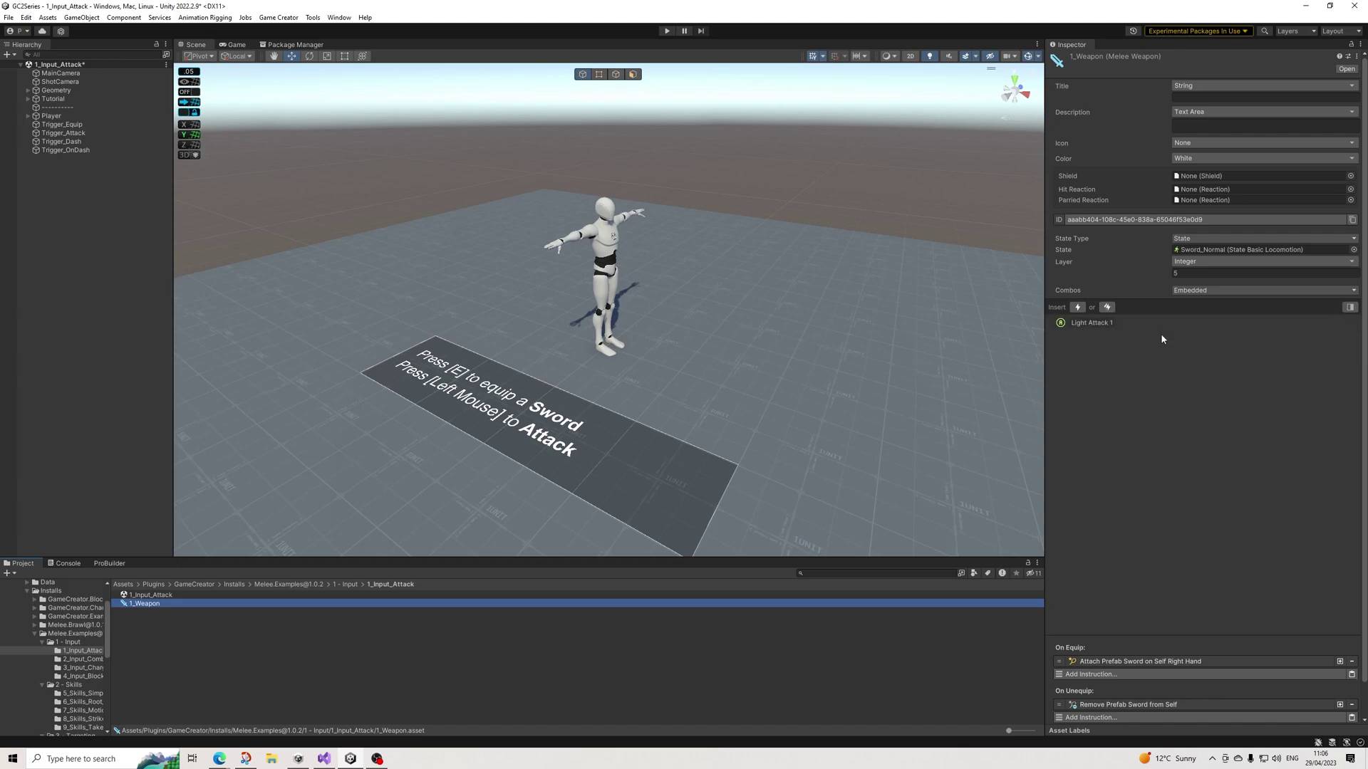
{"action": "scroll", "coordinate": [1198, 385], "scroll_direction": "down", "scroll_amount": 1}
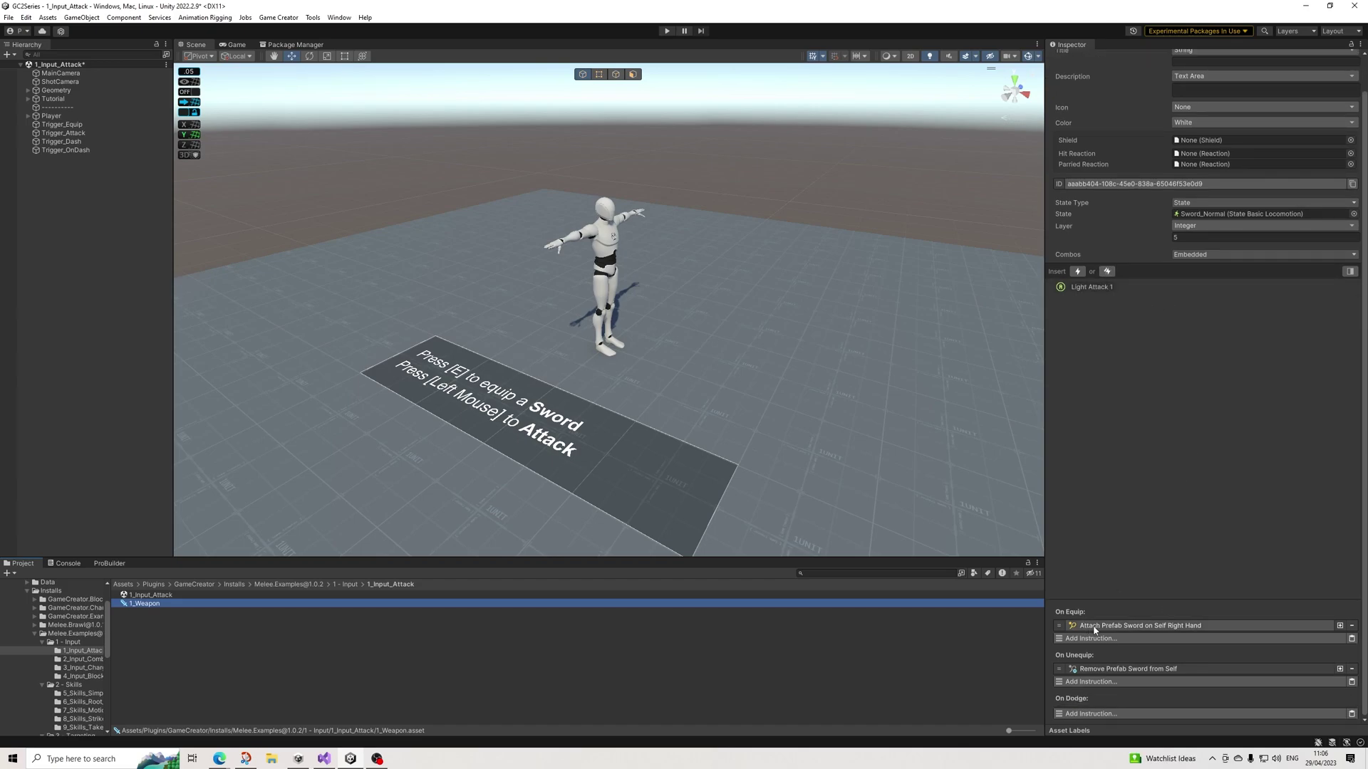
{"action": "left_click", "coordinate": [1146, 626]}
{"action": "scroll", "coordinate": [1125, 614], "scroll_direction": "down", "scroll_amount": 2}
{"action": "scroll", "coordinate": [1127, 609], "scroll_direction": "down", "scroll_amount": 1}
{"action": "left_click", "coordinate": [1130, 668]}
{"action": "scroll", "coordinate": [1133, 639], "scroll_direction": "down", "scroll_amount": 2}
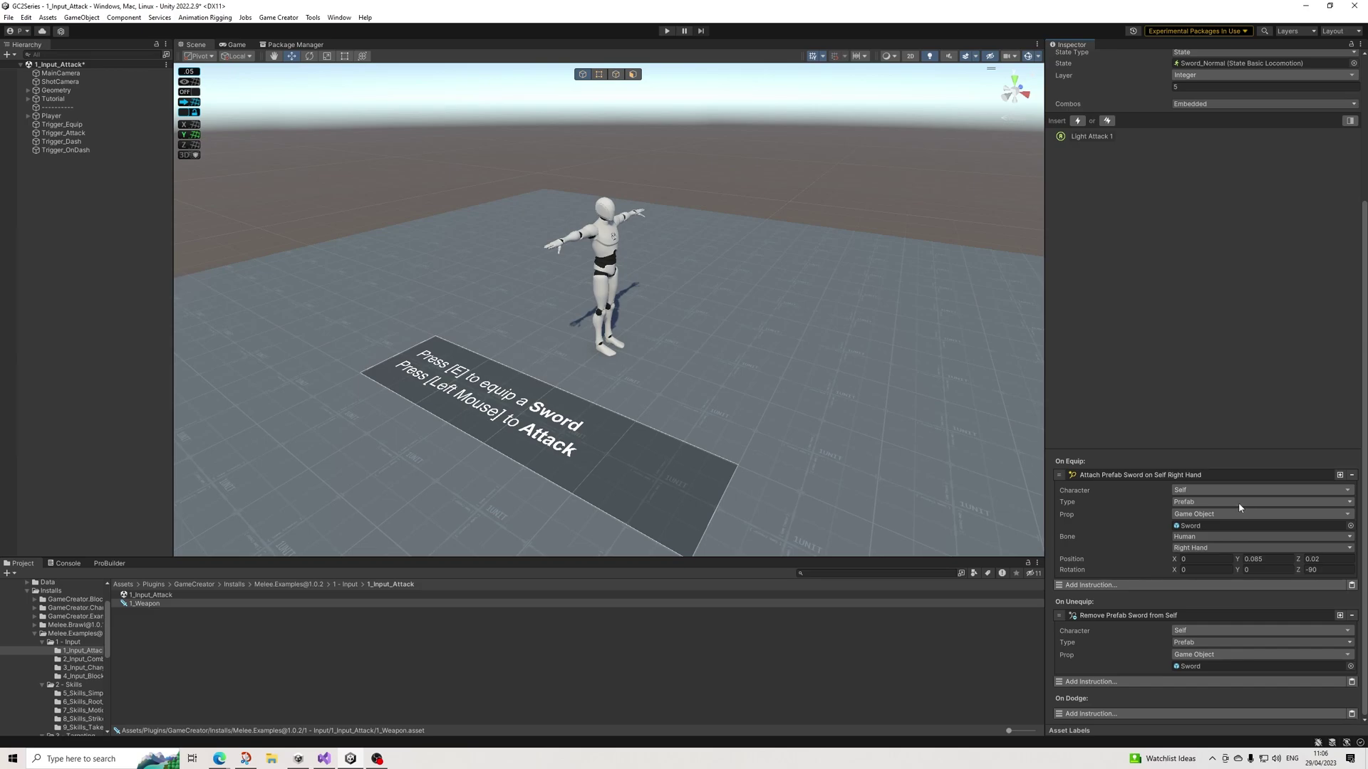
{"action": "scroll", "coordinate": [1073, 381], "scroll_direction": "up", "scroll_amount": 5}
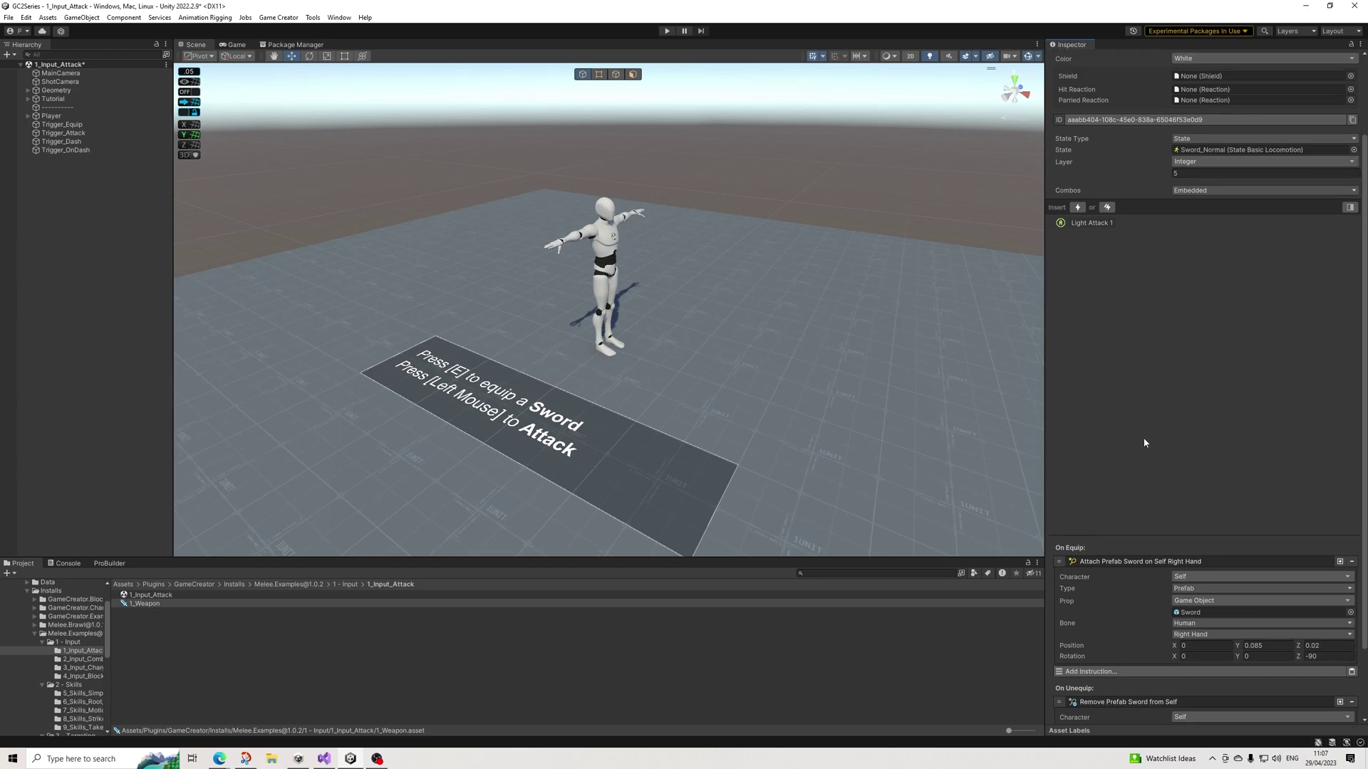
Open the 3_Input_Charges example scene, discarding the changes to the current scene
{"action": "left_click", "coordinate": [71, 685]}
{"action": "left_click", "coordinate": [86, 668]}
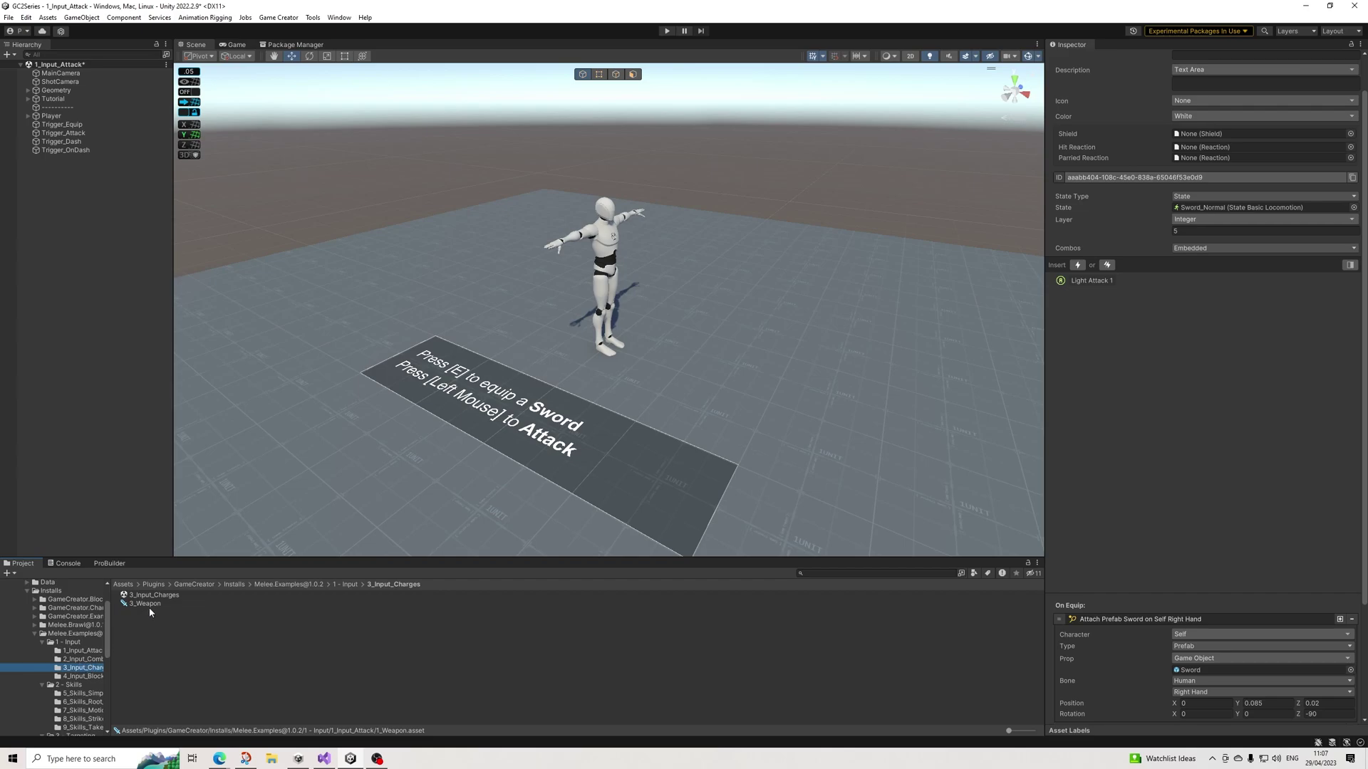
{"action": "double_click", "coordinate": [173, 596]}
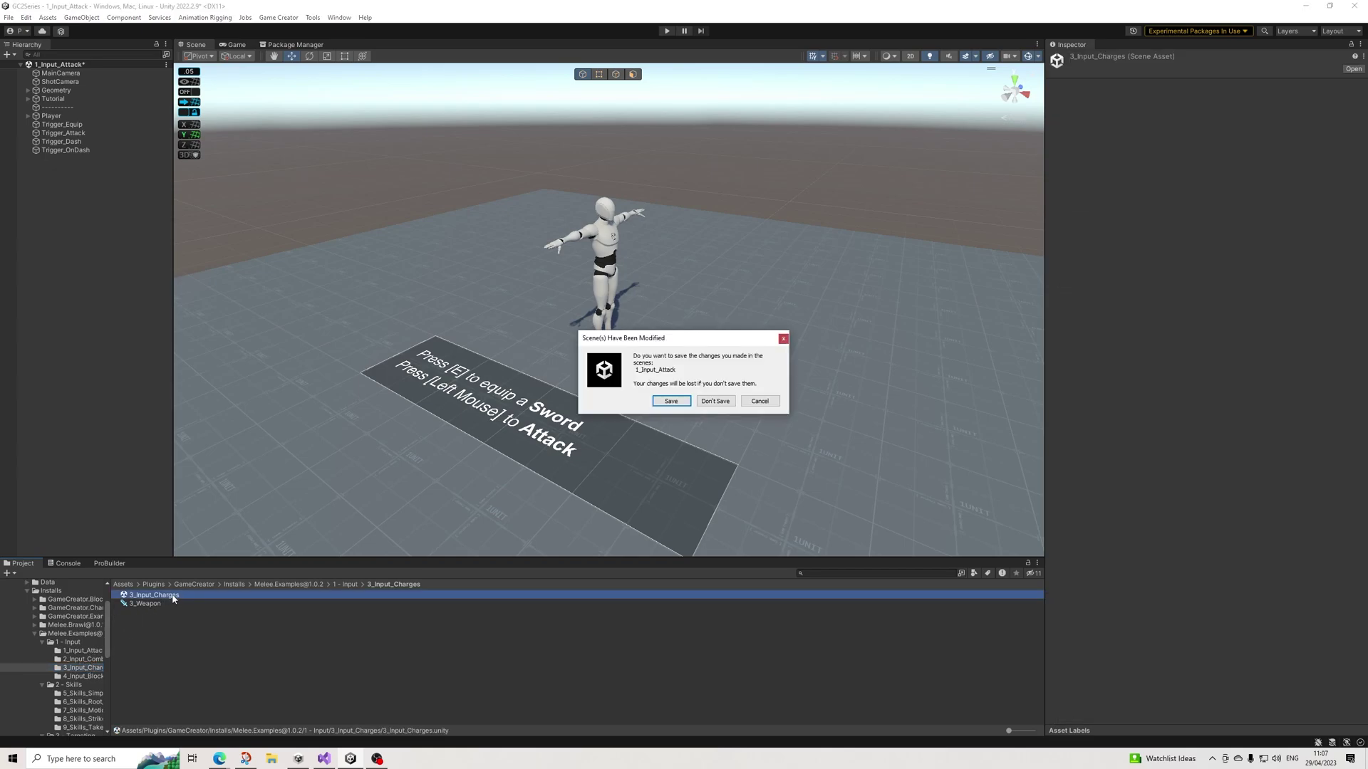
{"action": "left_click", "coordinate": [715, 401]}
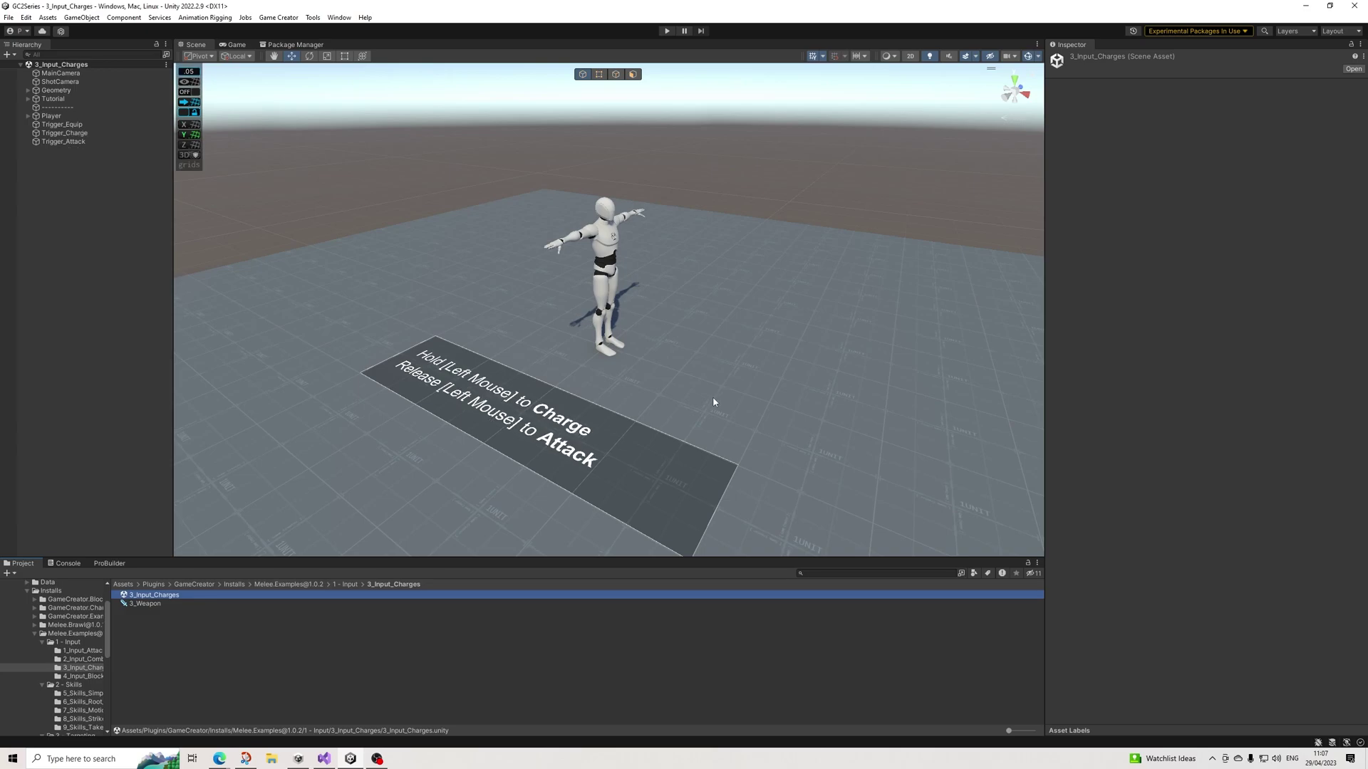
Play-test the 3_Input_Charges scene by performing normal and charged sword attacks, and stop play mode
{"action": "left_click", "coordinate": [667, 31]}
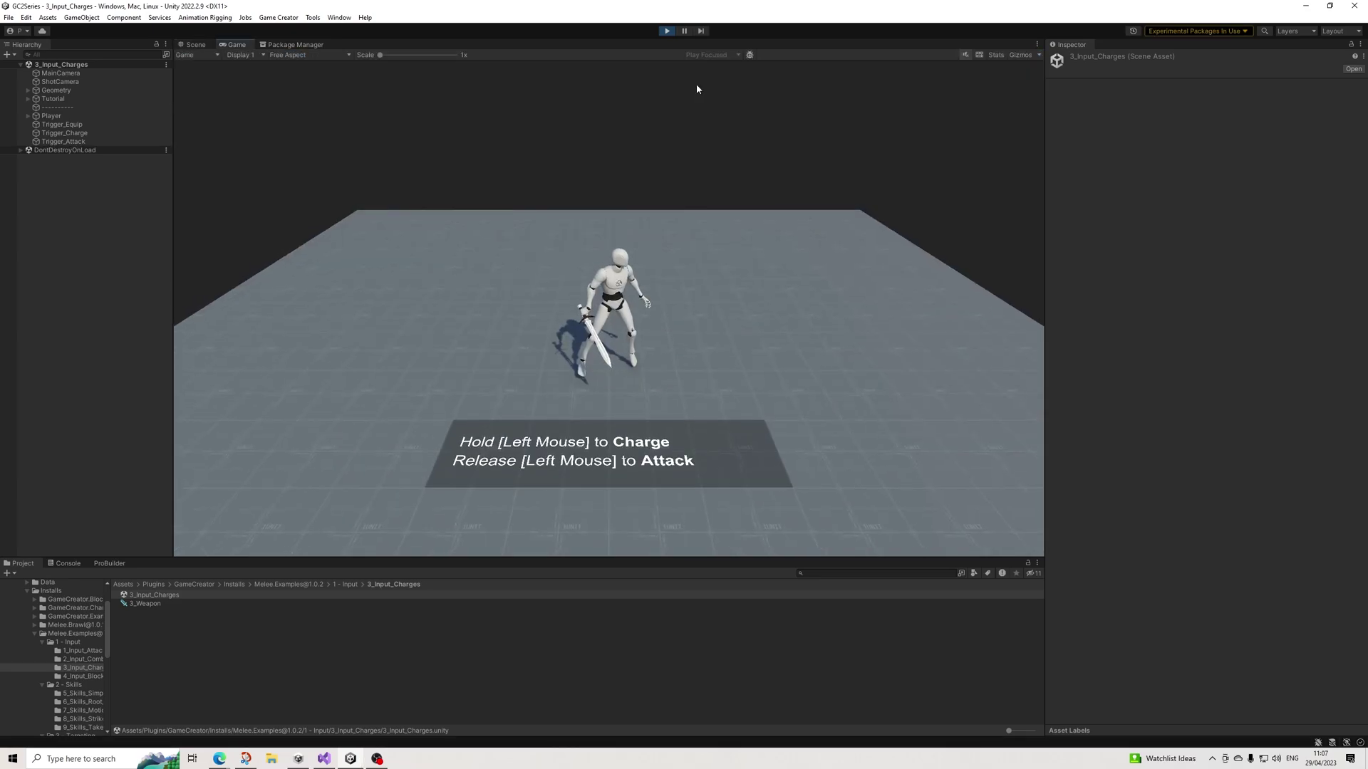
{"action": "left_click", "coordinate": [743, 221]}
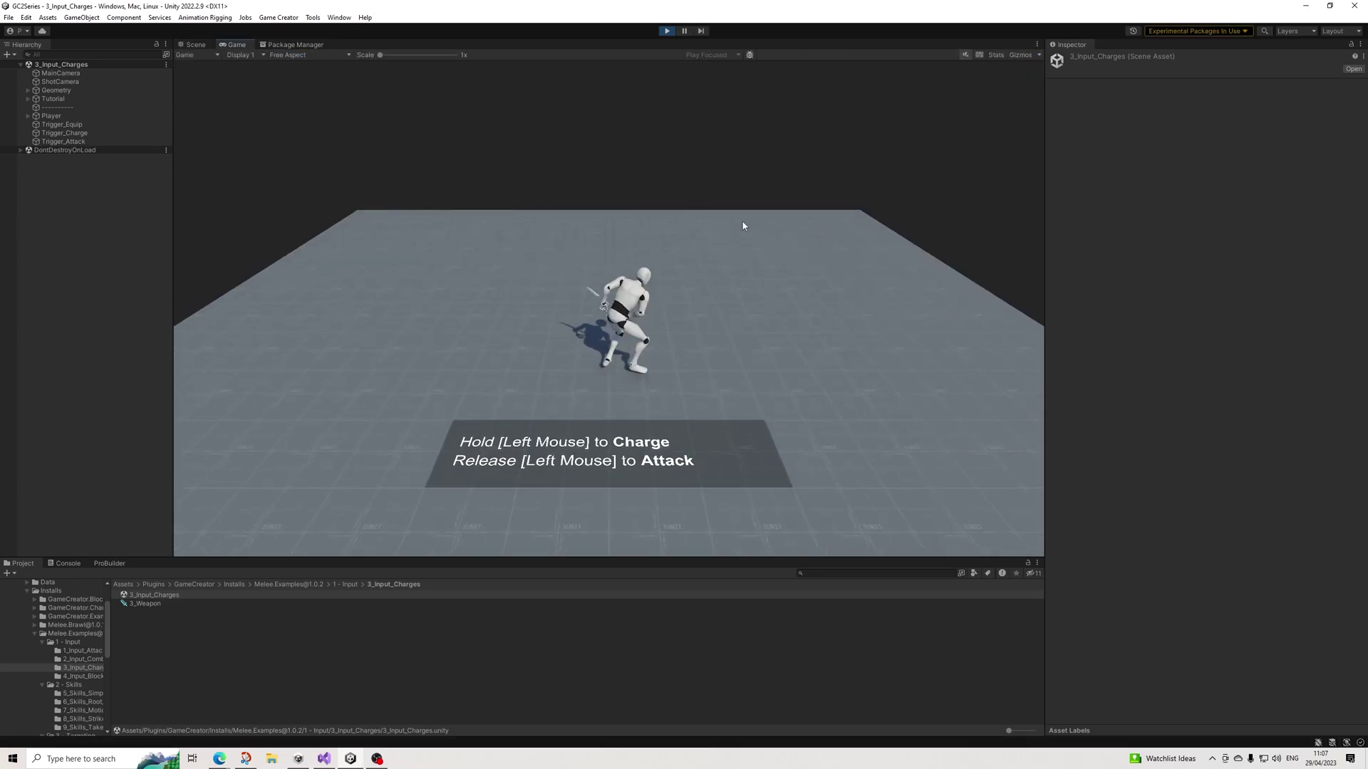
{"action": "left_click_drag", "start_coordinate": [742, 225], "coordinate": [742, 225]}
{"action": "left_click", "coordinate": [743, 225]}
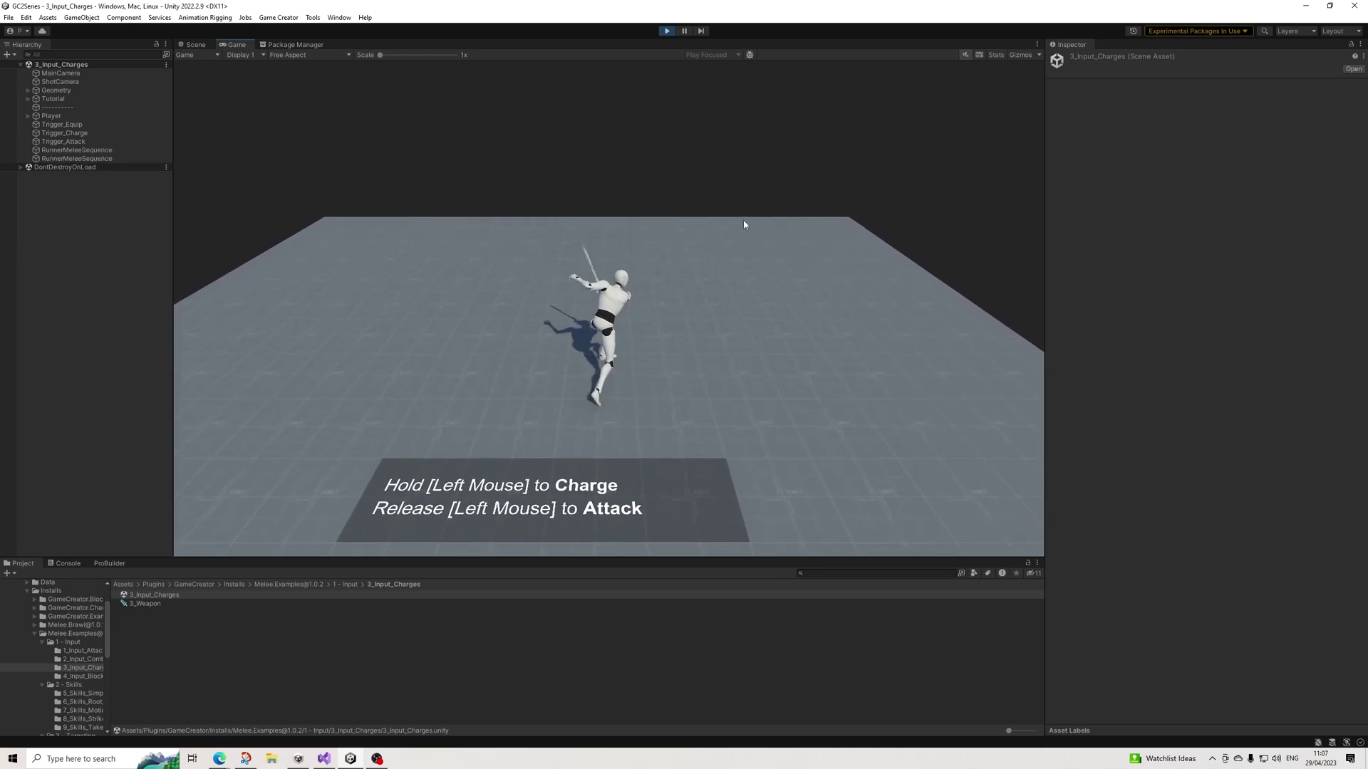
{"action": "left_click_drag", "start_coordinate": [743, 220], "coordinate": [745, 224]}
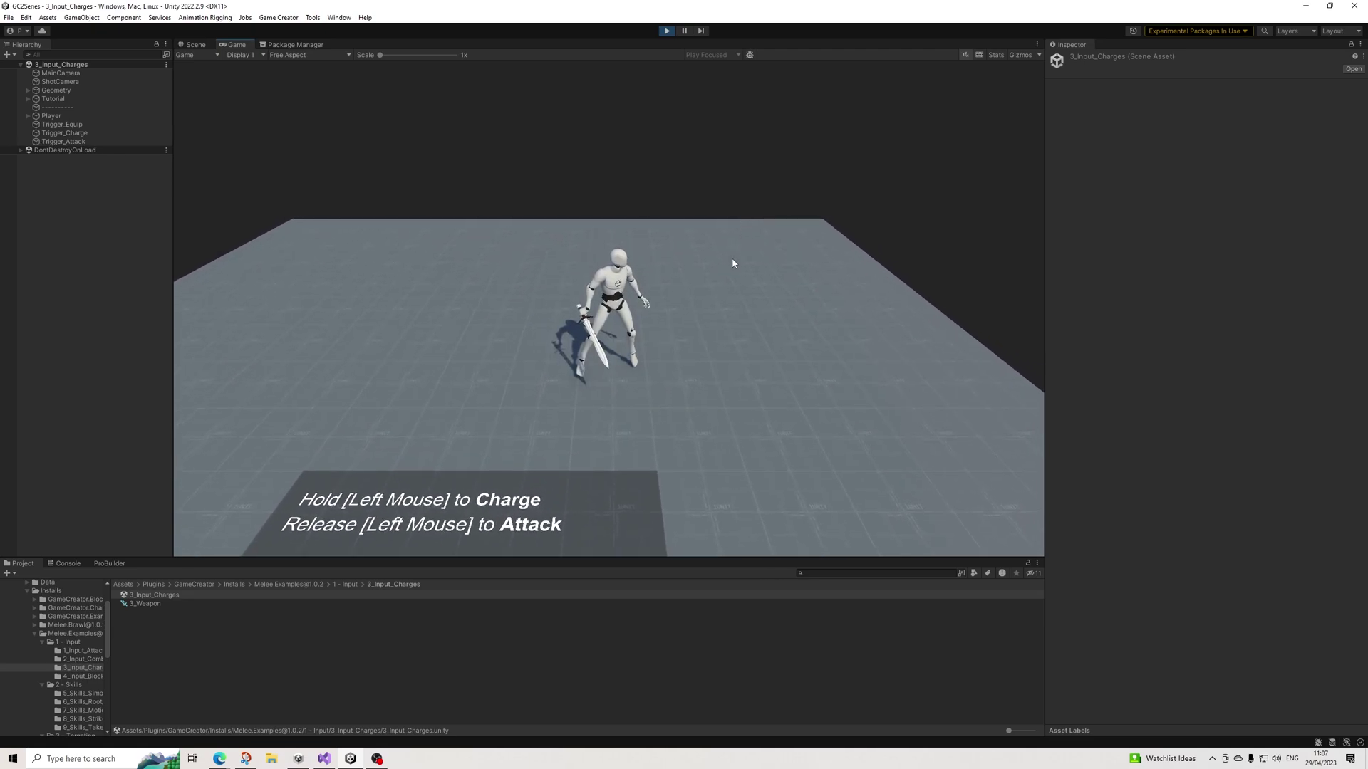
{"action": "left_click", "coordinate": [673, 277]}
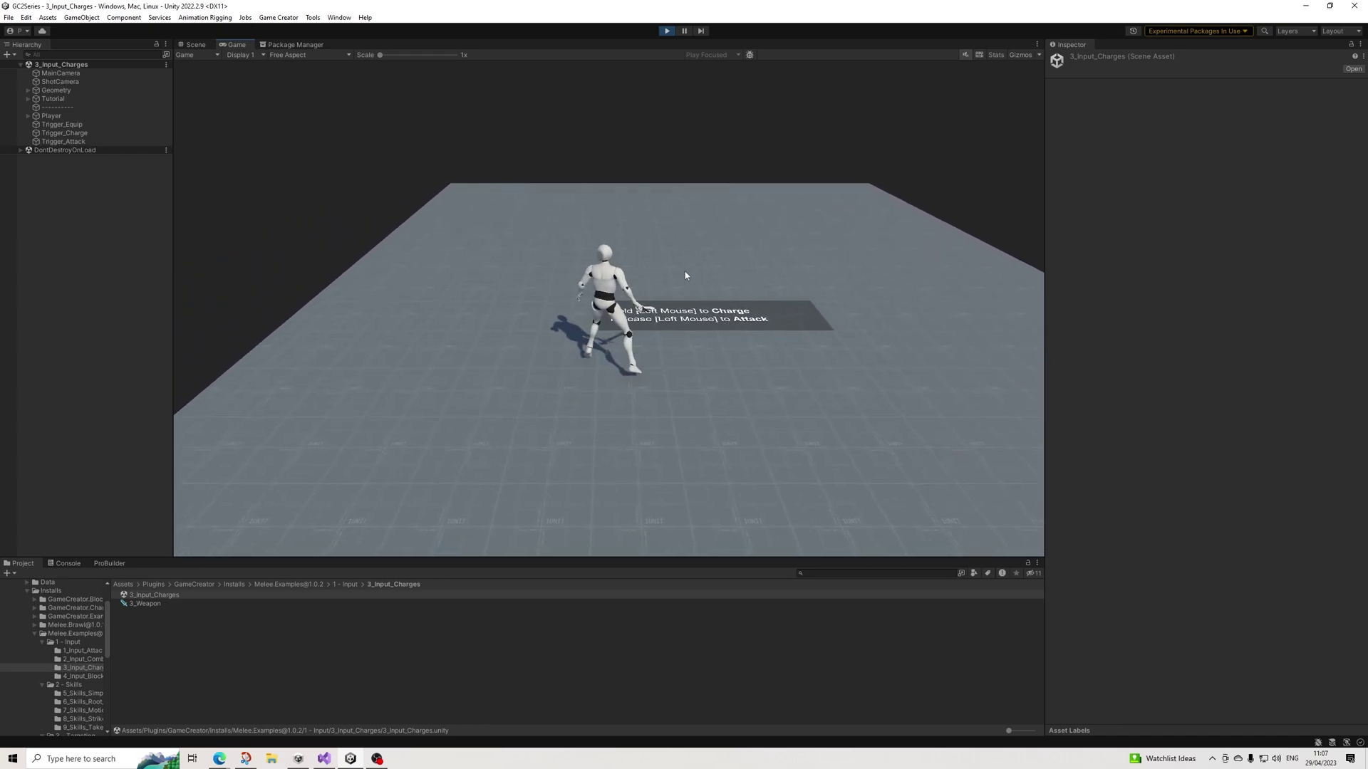
{"action": "left_click", "coordinate": [667, 30]}
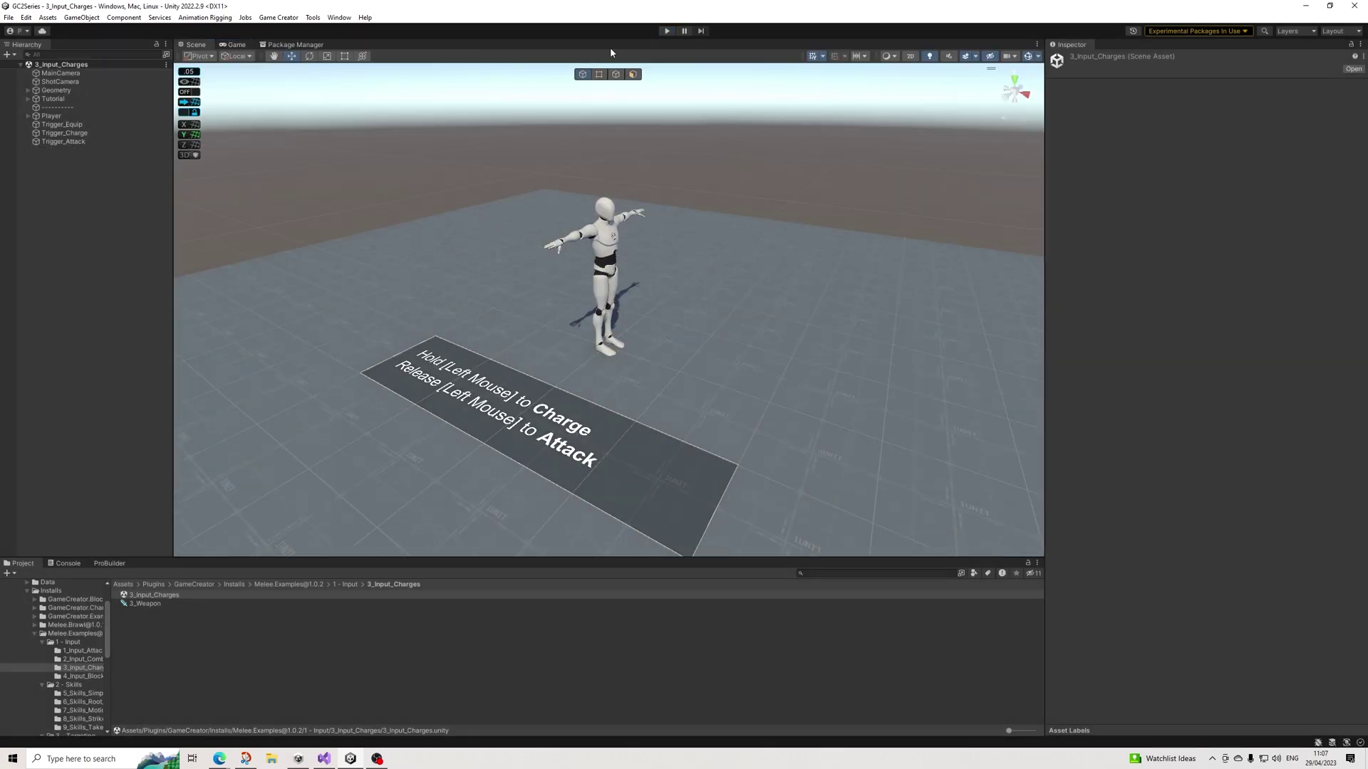
Inspect Trigger_Equip's on-start equip instruction and locate the melee weapon asset assigned to it
{"action": "left_click", "coordinate": [43, 116]}
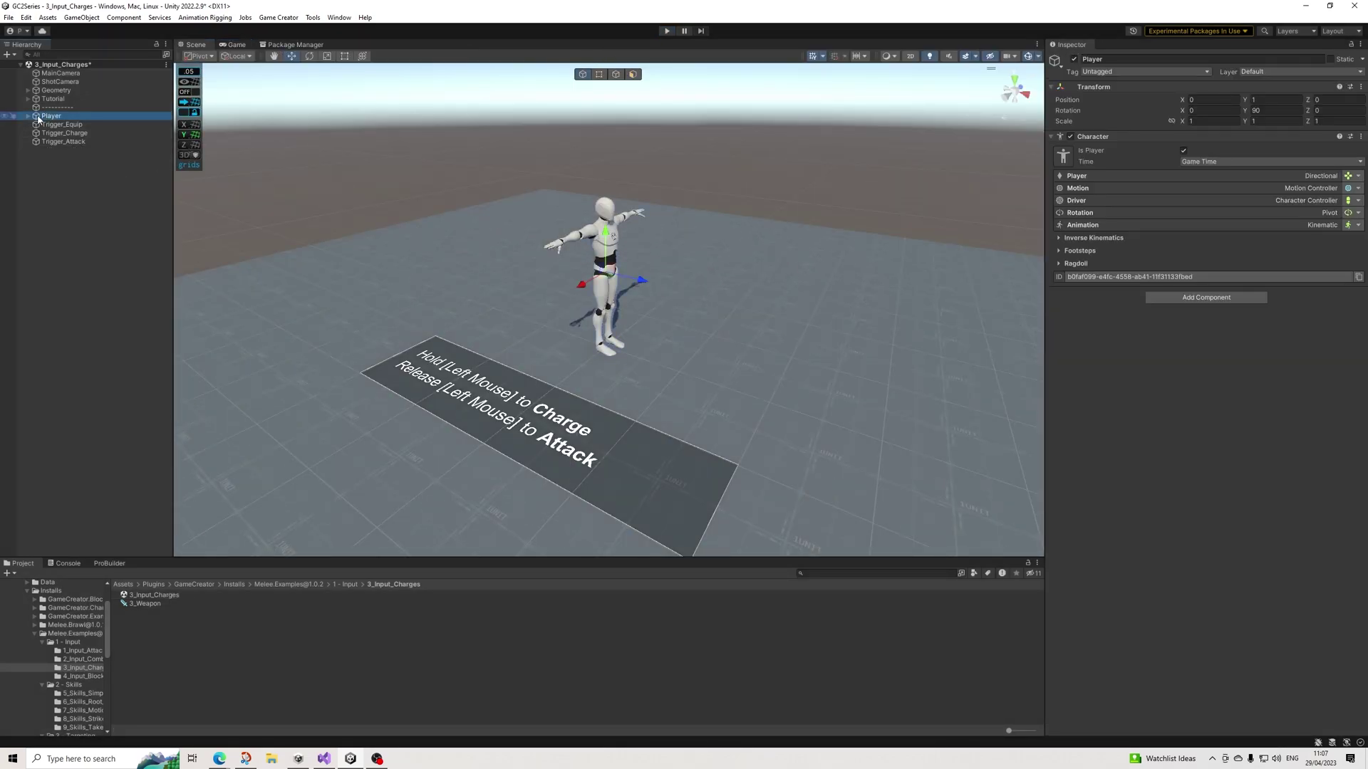
{"action": "left_click", "coordinate": [60, 125]}
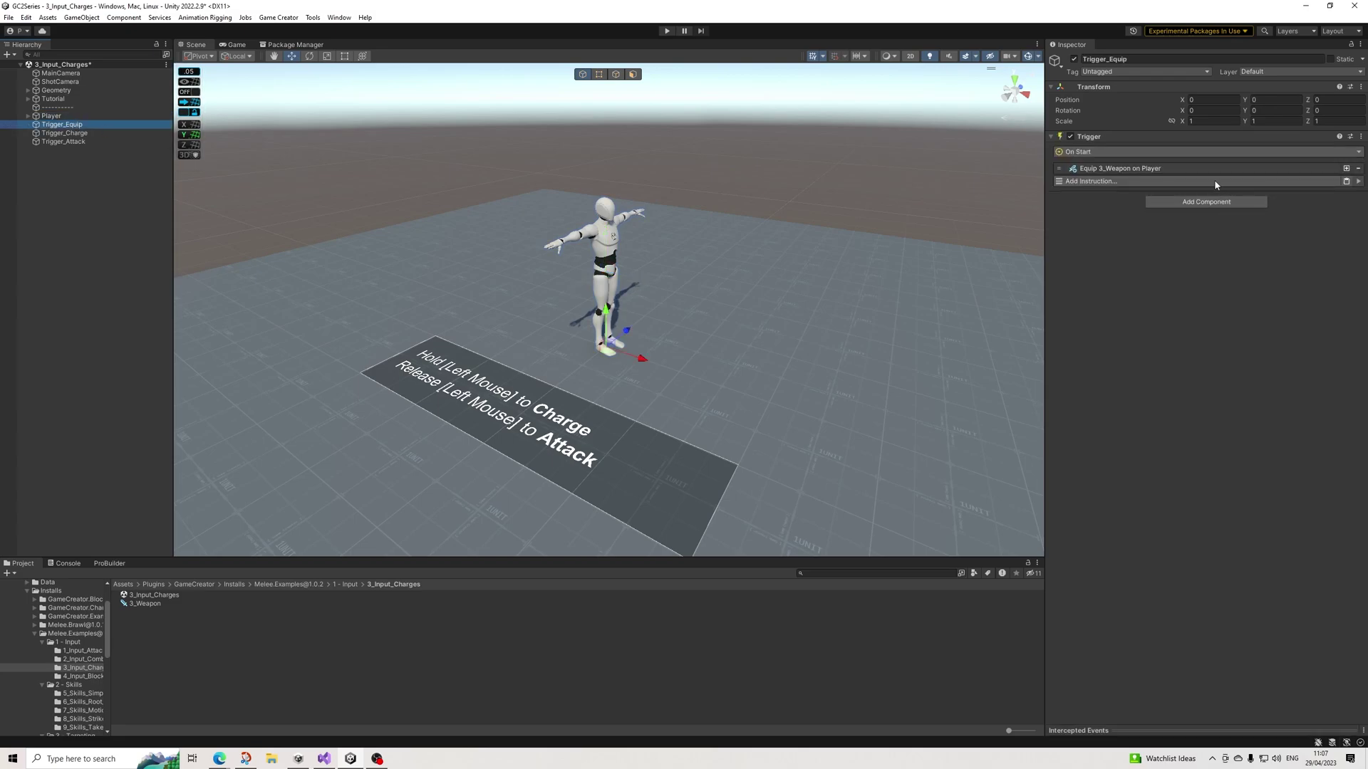
{"action": "left_click", "coordinate": [1142, 168]}
{"action": "left_click", "coordinate": [1206, 210]}
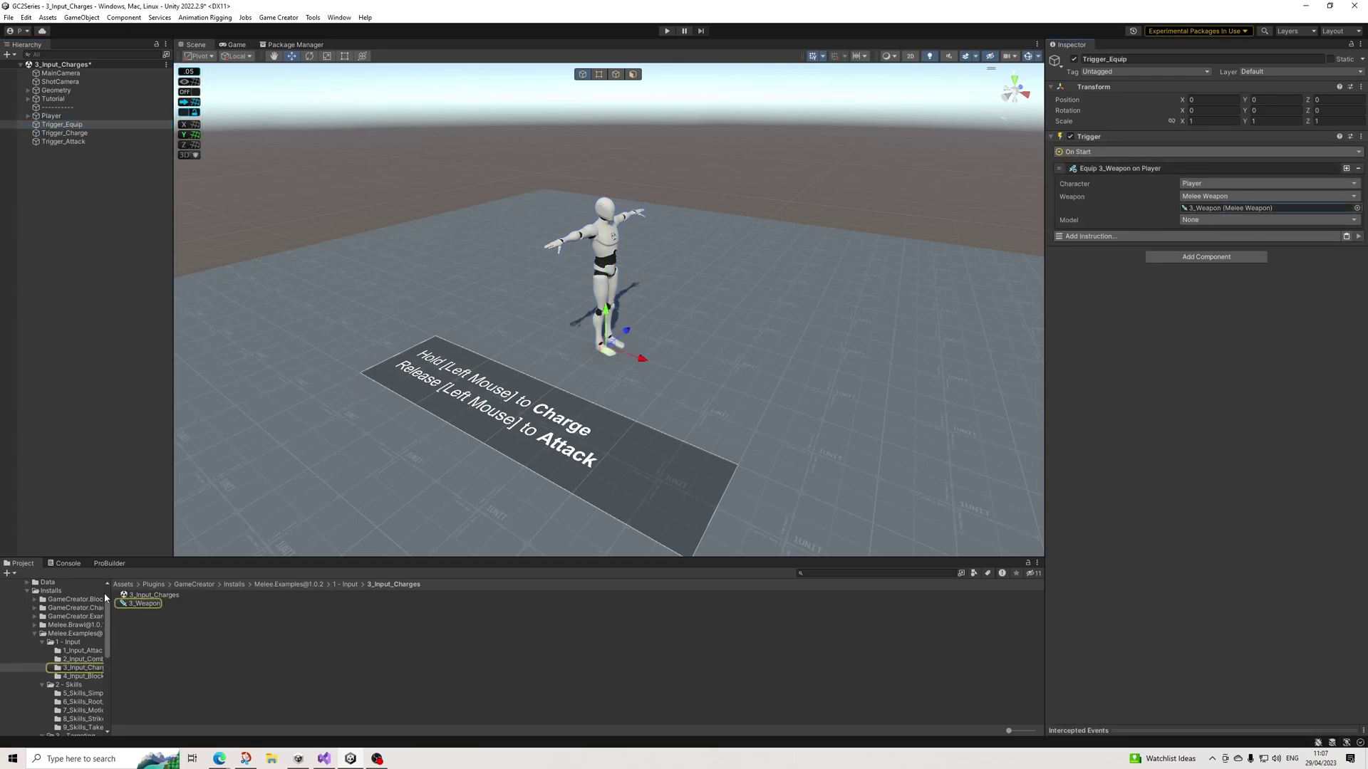
Examine 3_Weapon's combo tree, expanding Light Attack 1 and Light Attack 2 and selecting each skill up to Flash Strike
{"action": "left_click", "coordinate": [149, 605]}
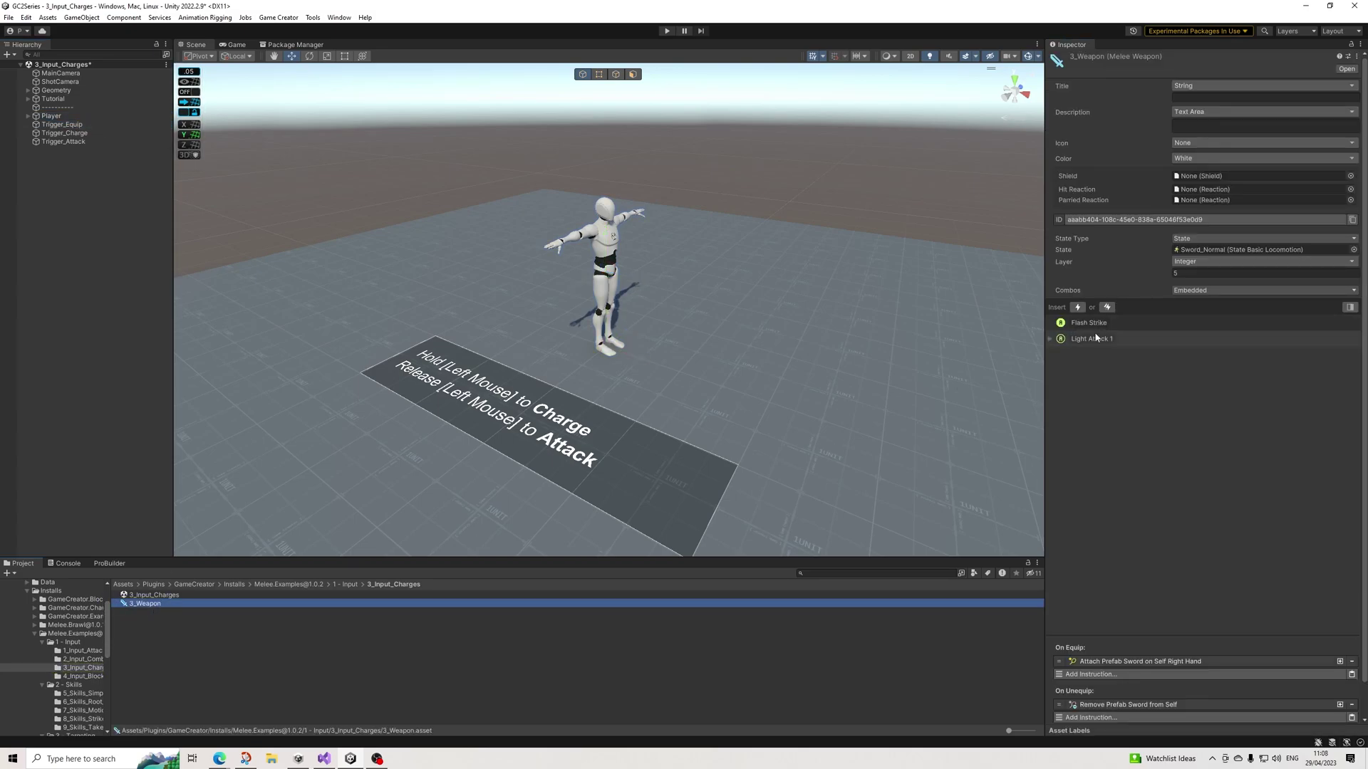
{"action": "left_click", "coordinate": [1050, 340]}
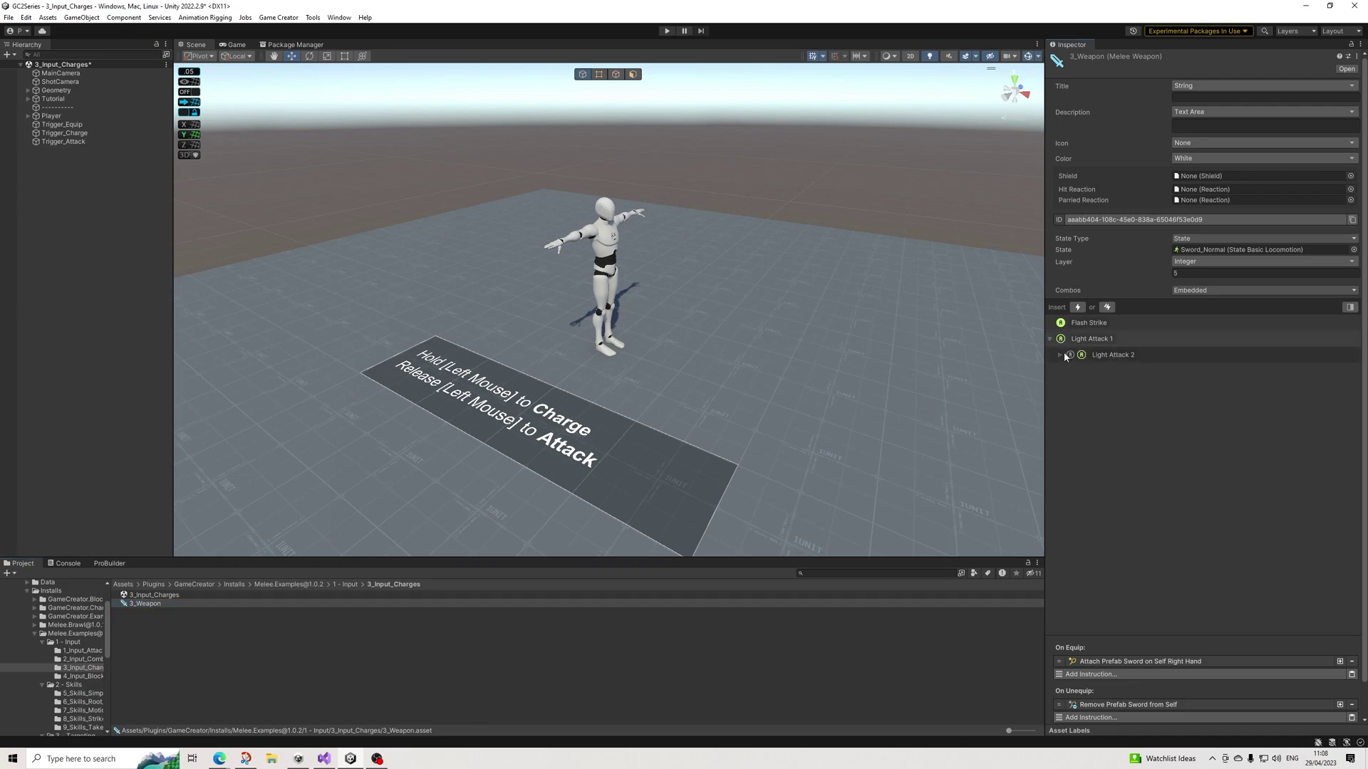
{"action": "left_click", "coordinate": [1062, 354]}
{"action": "left_click", "coordinate": [1150, 369]}
{"action": "left_click", "coordinate": [1136, 350]}
{"action": "left_click", "coordinate": [1128, 339]}
{"action": "left_click", "coordinate": [1121, 324]}
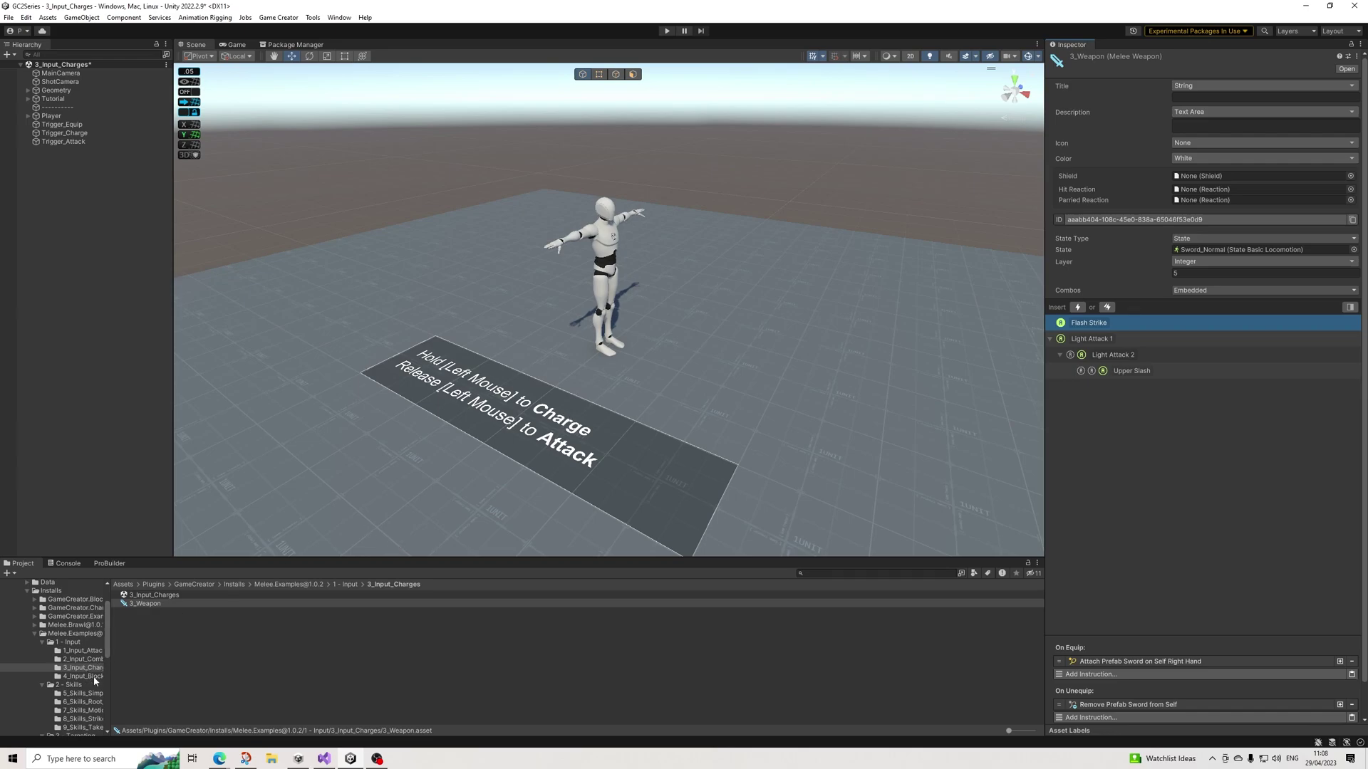
Browse the Melee example folders, including 2 - Skills, 4_Input_Blocking and 3_Input_Charges, for another example scene
{"action": "left_click", "coordinate": [73, 685]}
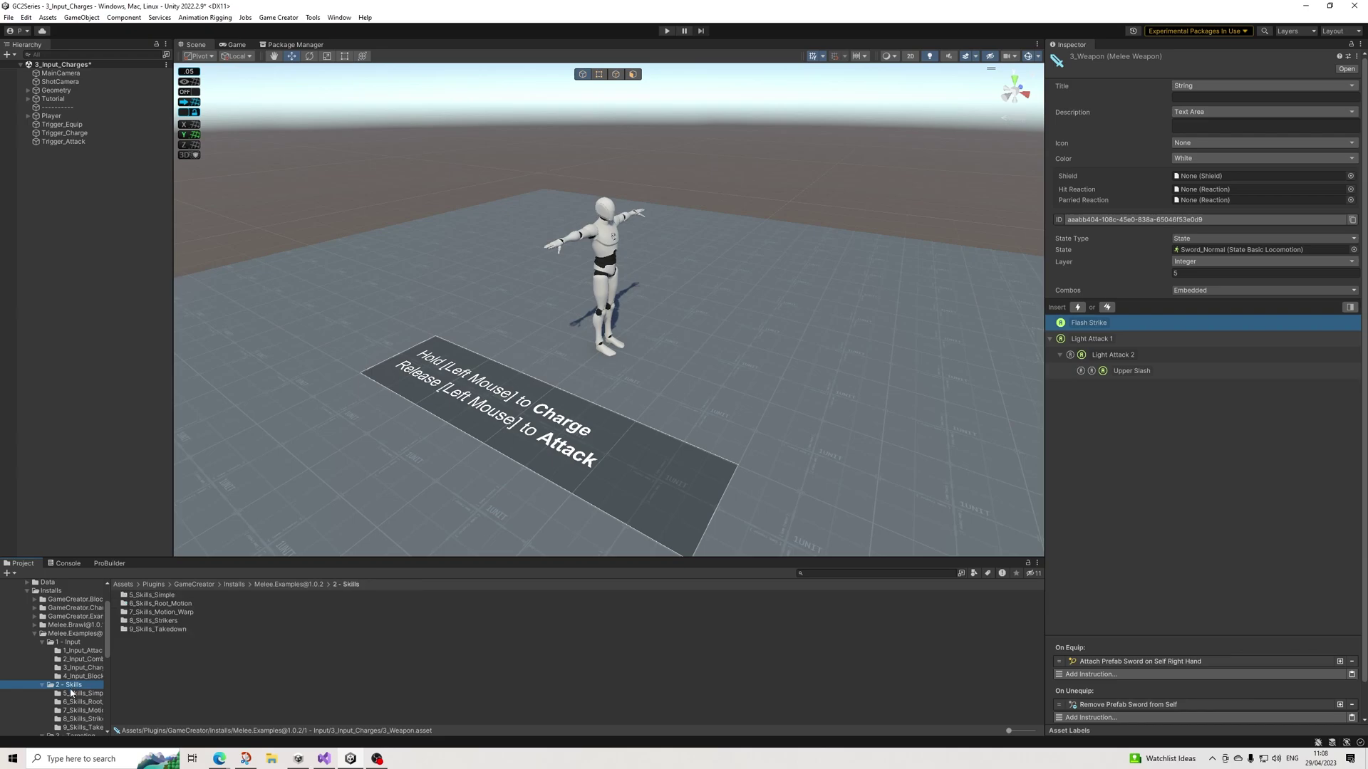
{"action": "scroll", "coordinate": [80, 699], "scroll_direction": "down", "scroll_amount": 3}
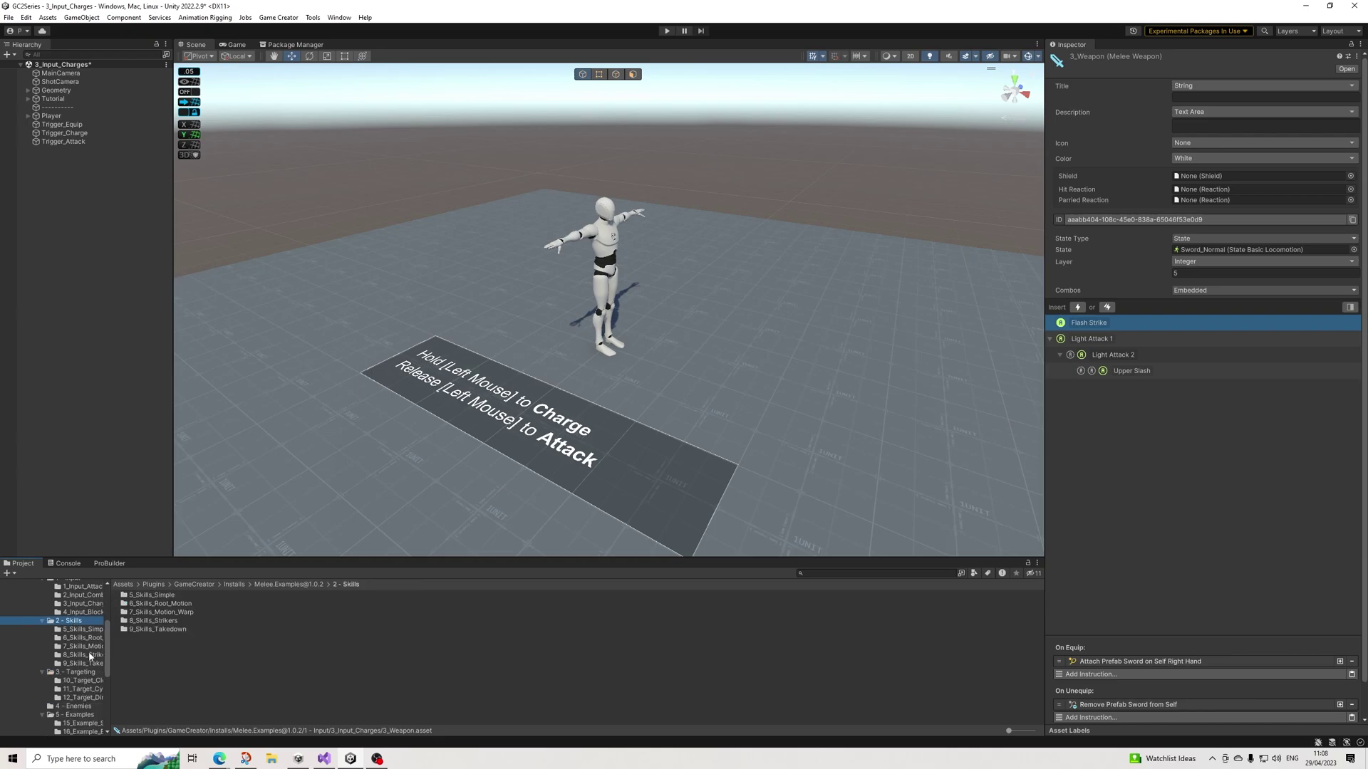
{"action": "scroll", "coordinate": [88, 639], "scroll_direction": "up", "scroll_amount": 2}
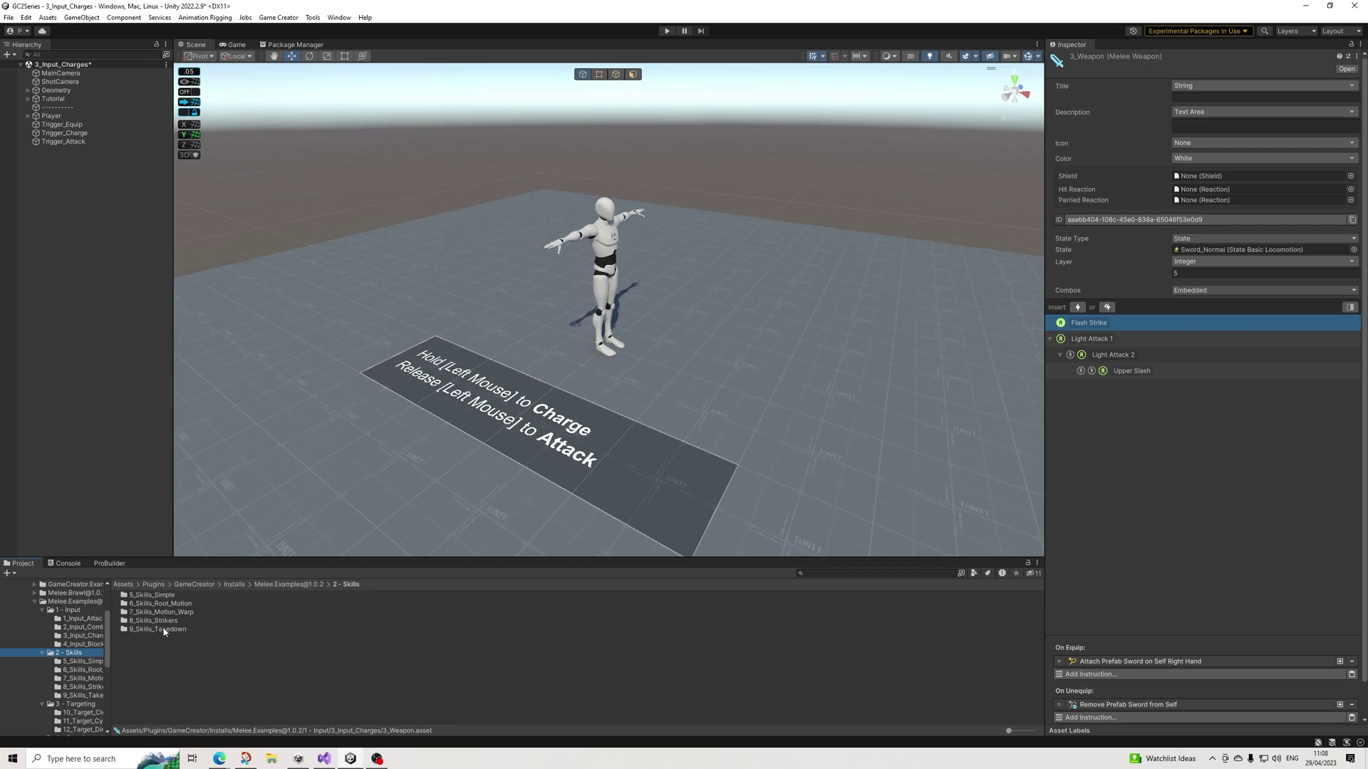
{"action": "left_click", "coordinate": [98, 645]}
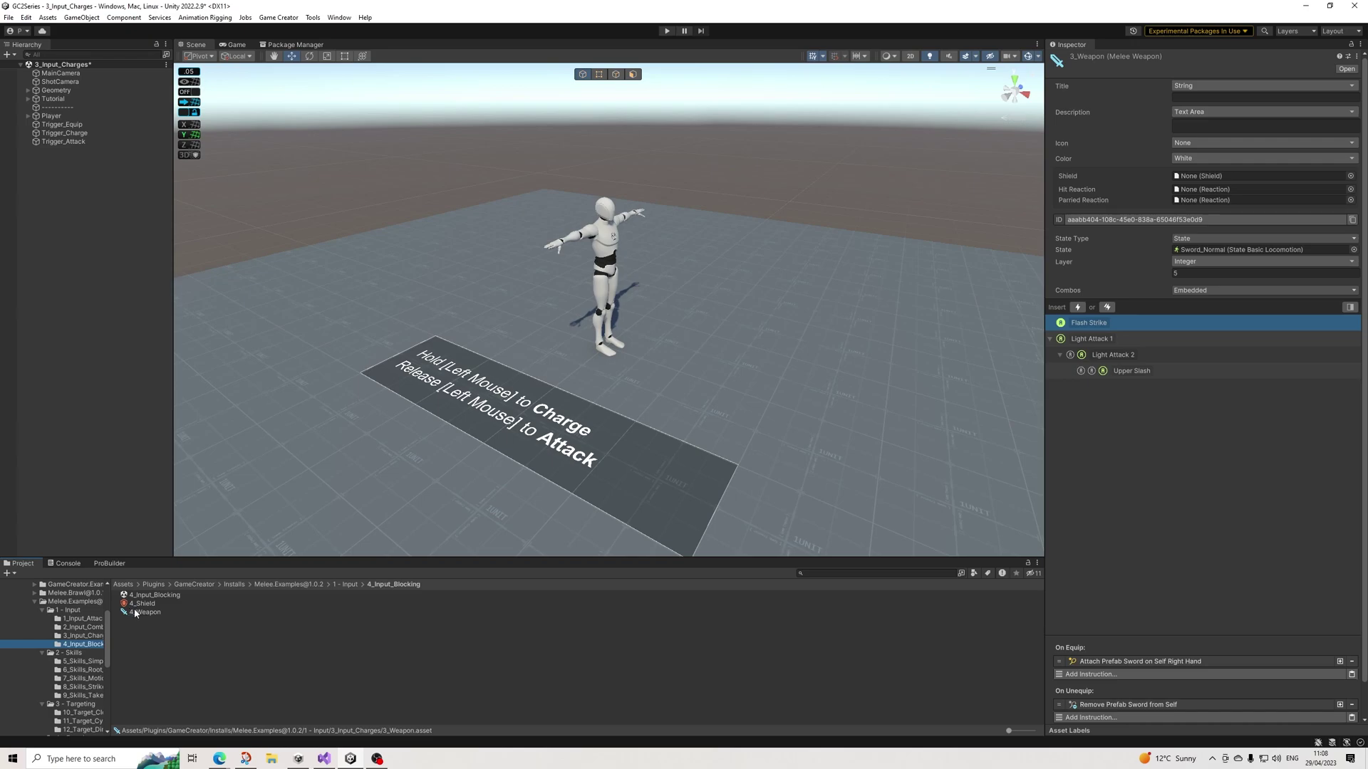
{"action": "left_click", "coordinate": [83, 635]}
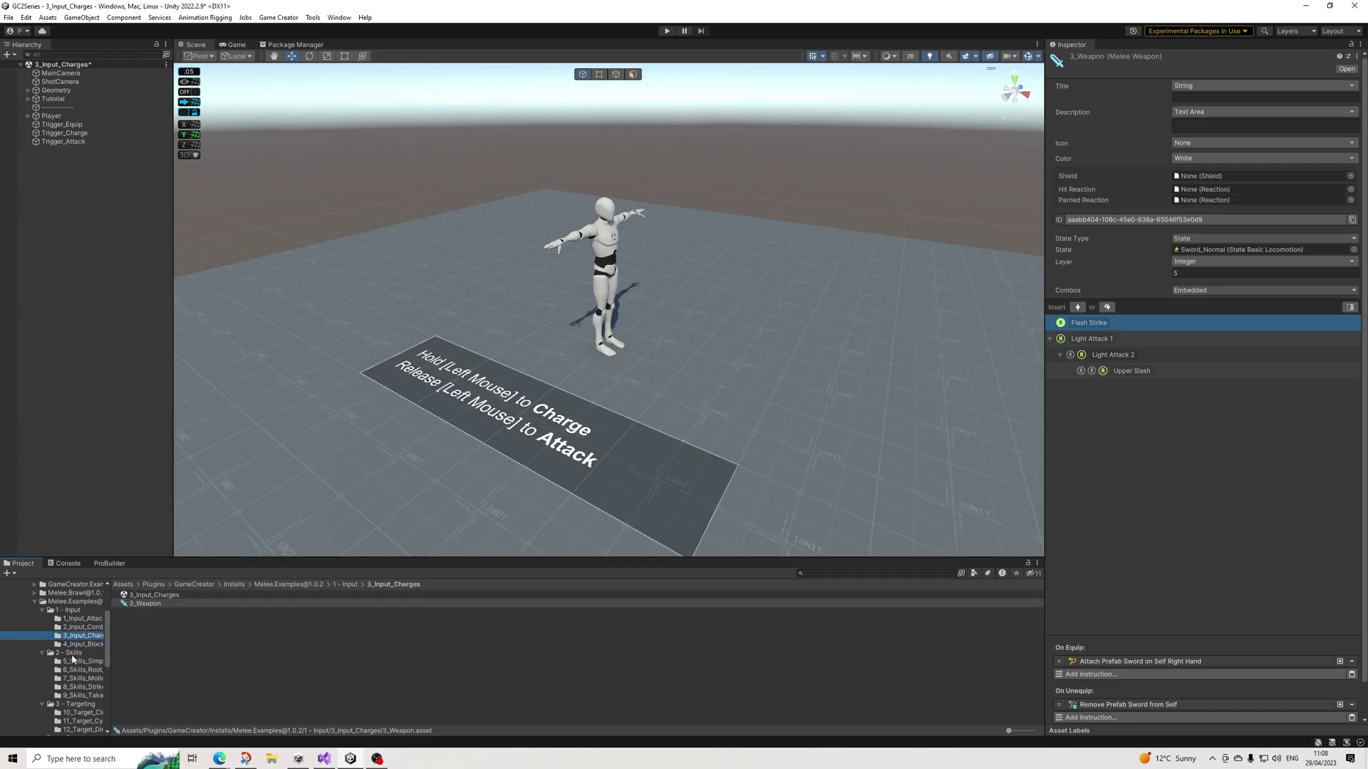
{"action": "left_click", "coordinate": [70, 653]}
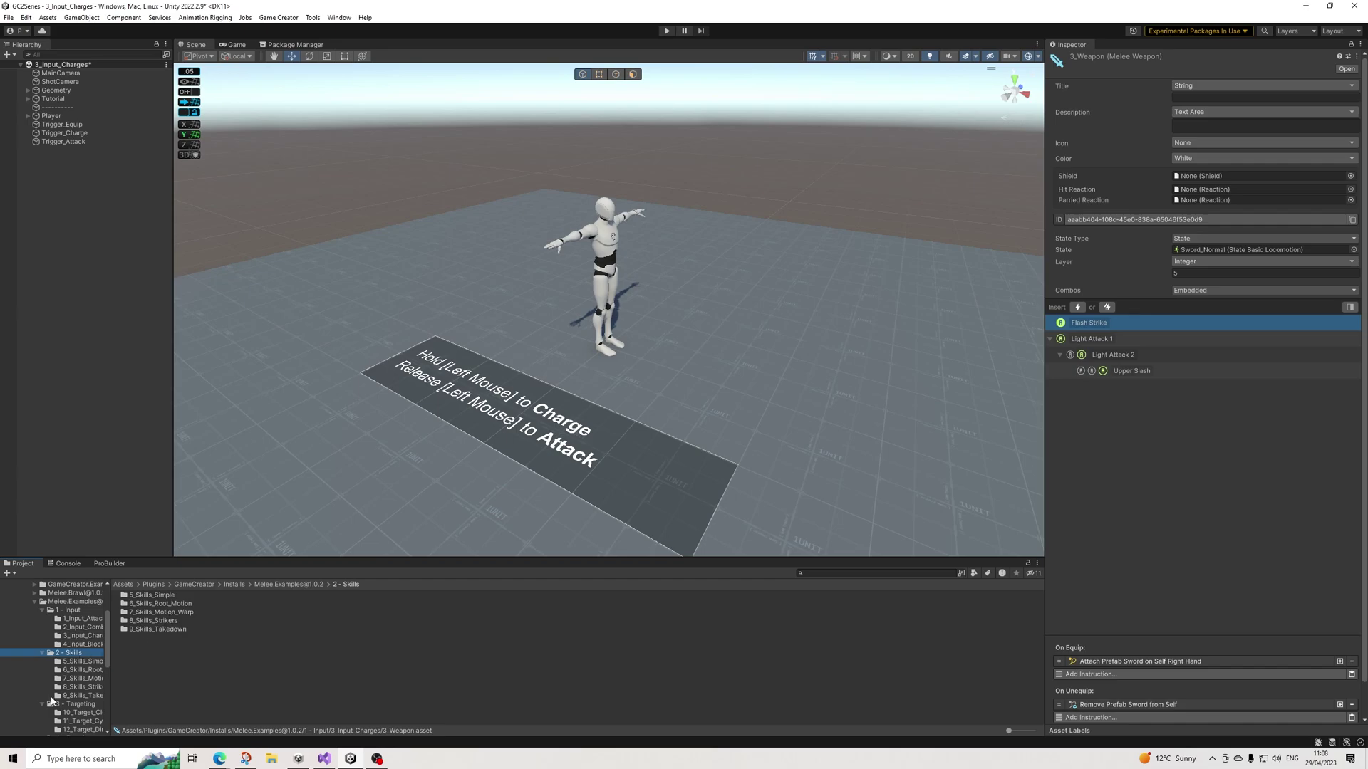
Open the 7_Skills_Motion_Warp example scene without saving the current scene
{"action": "left_click", "coordinate": [83, 679]}
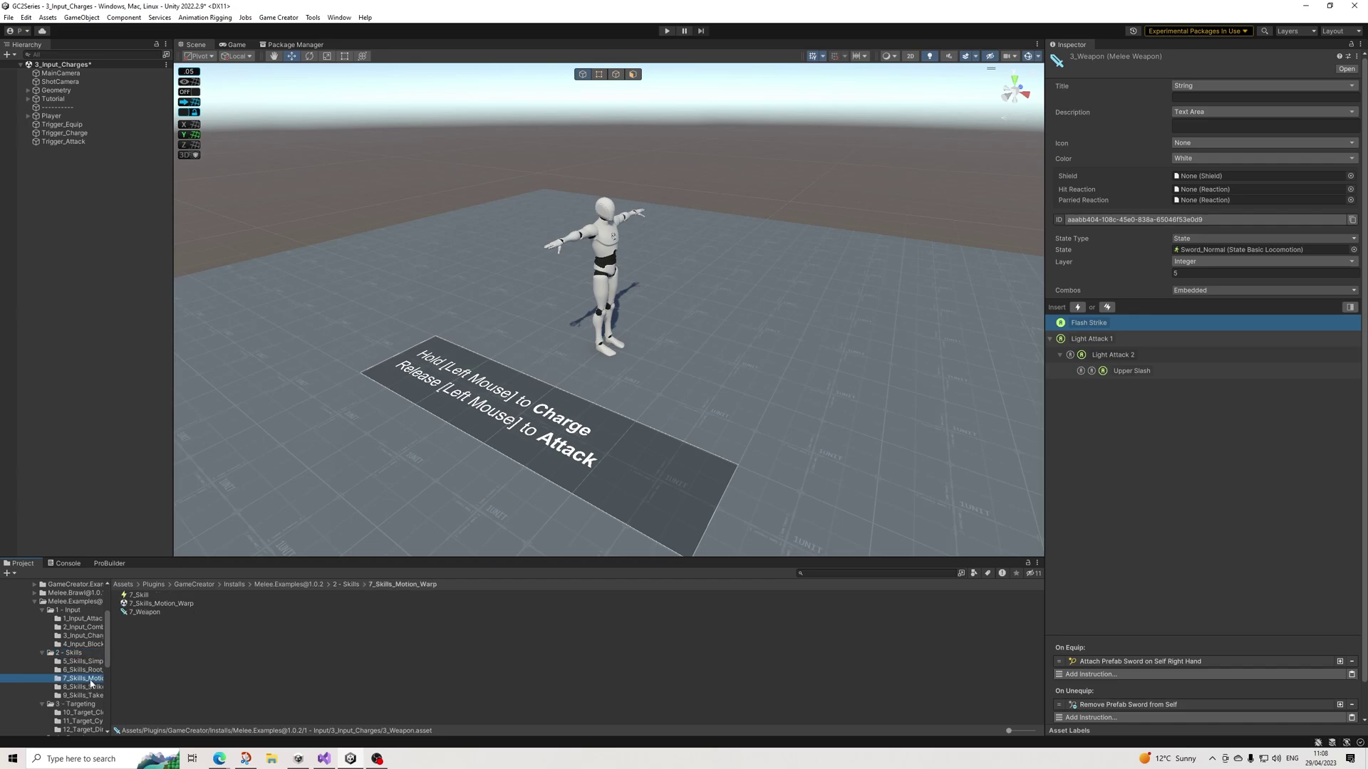
{"action": "double_click", "coordinate": [161, 605]}
{"action": "left_click", "coordinate": [730, 403]}
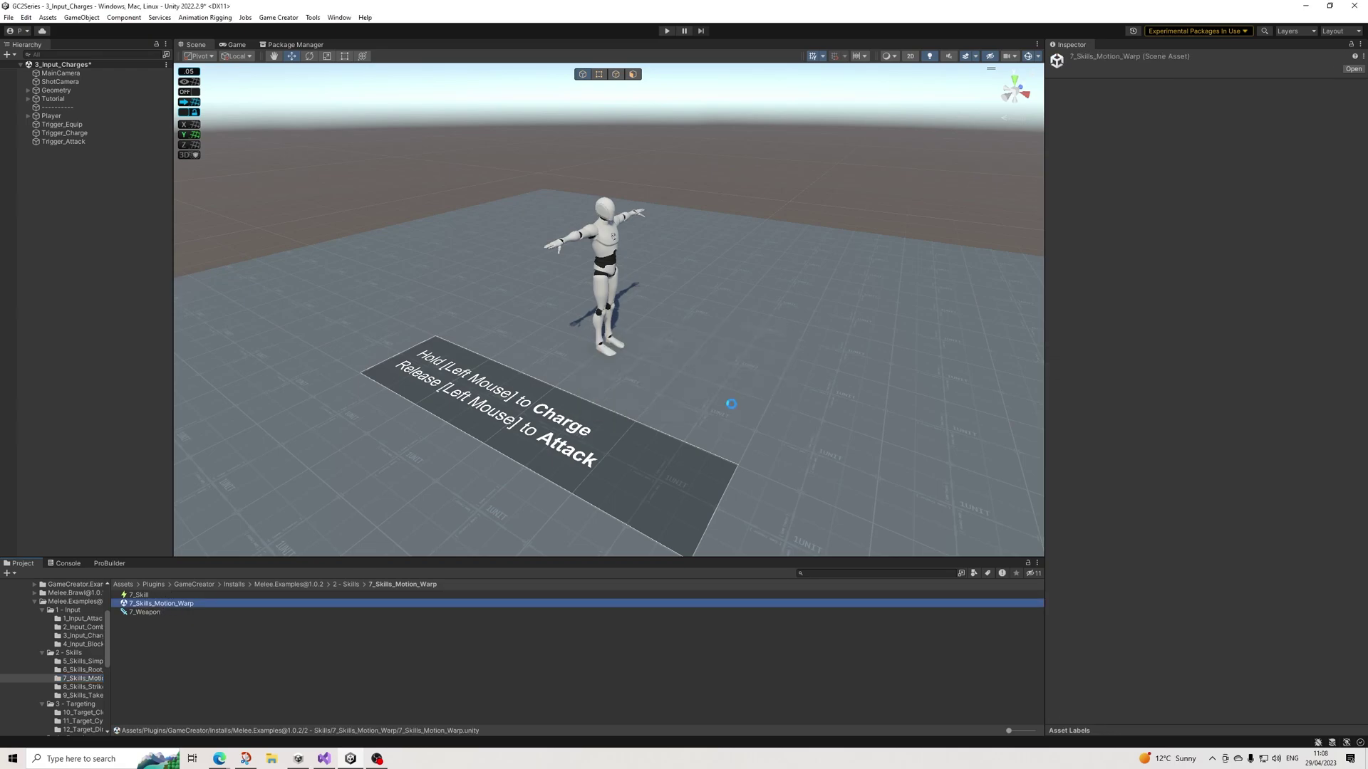
Run the motion warp scene and try an attack on the green target, repositioning the character around it
{"action": "left_click", "coordinate": [667, 30]}
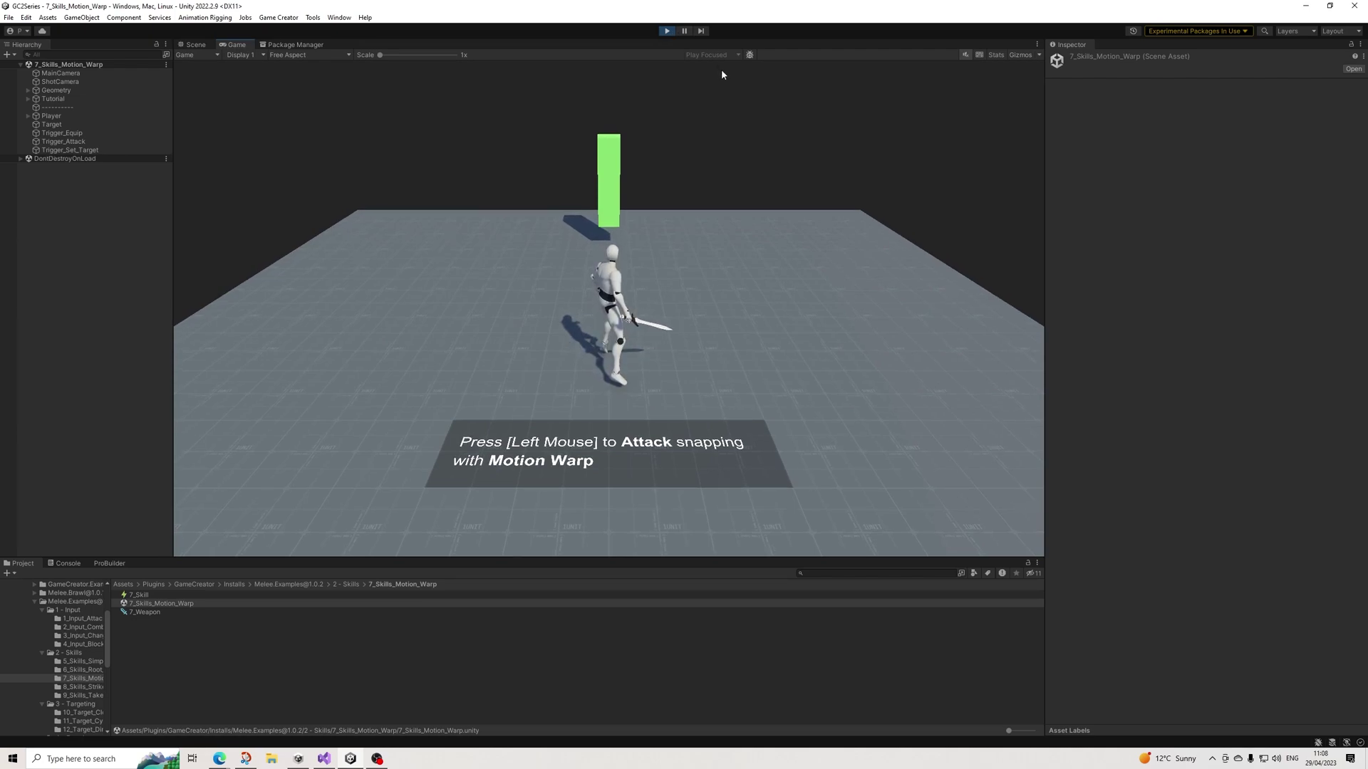
{"action": "key", "text": "w"}
{"action": "key", "text": "a"}
{"action": "left_click", "coordinate": [816, 182]}
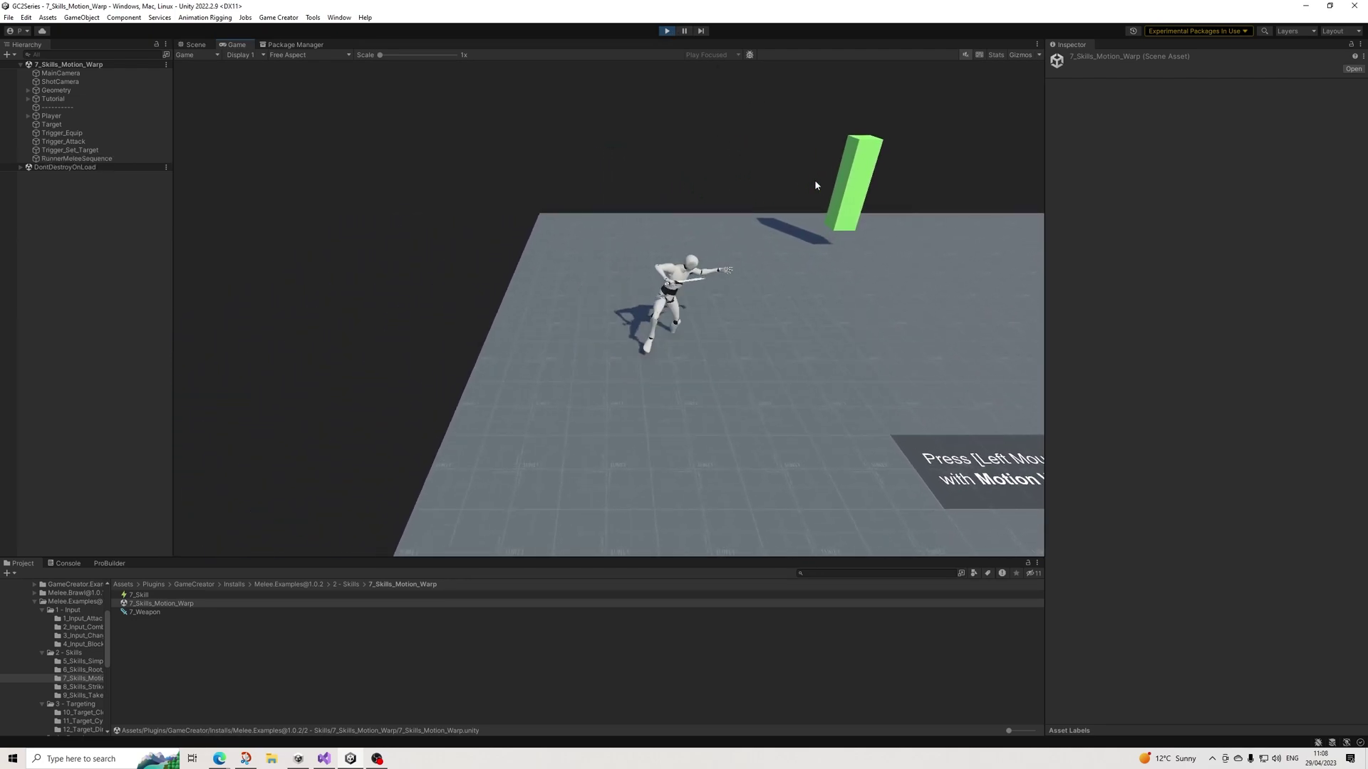
{"action": "key", "text": "a"}
{"action": "key", "text": "s"}
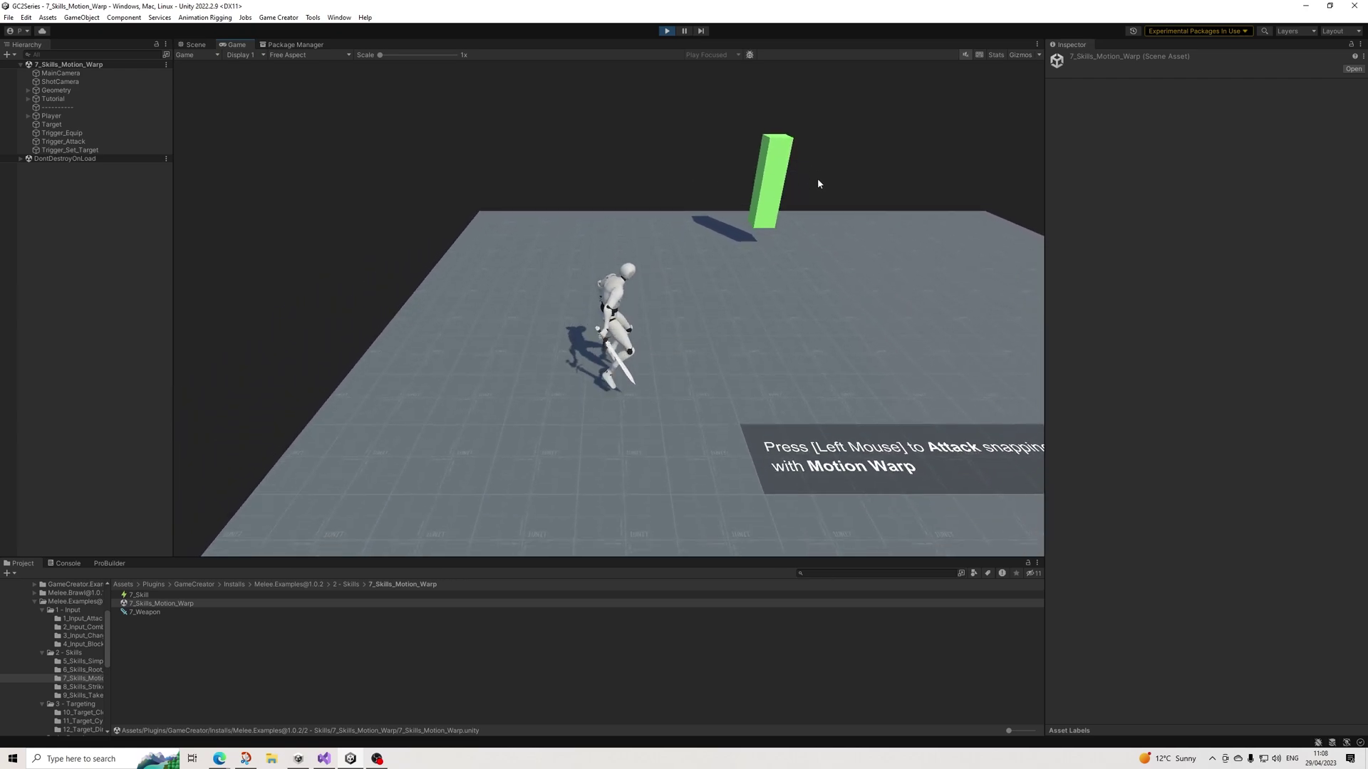
{"action": "key", "text": "w"}
{"action": "key", "text": "a"}
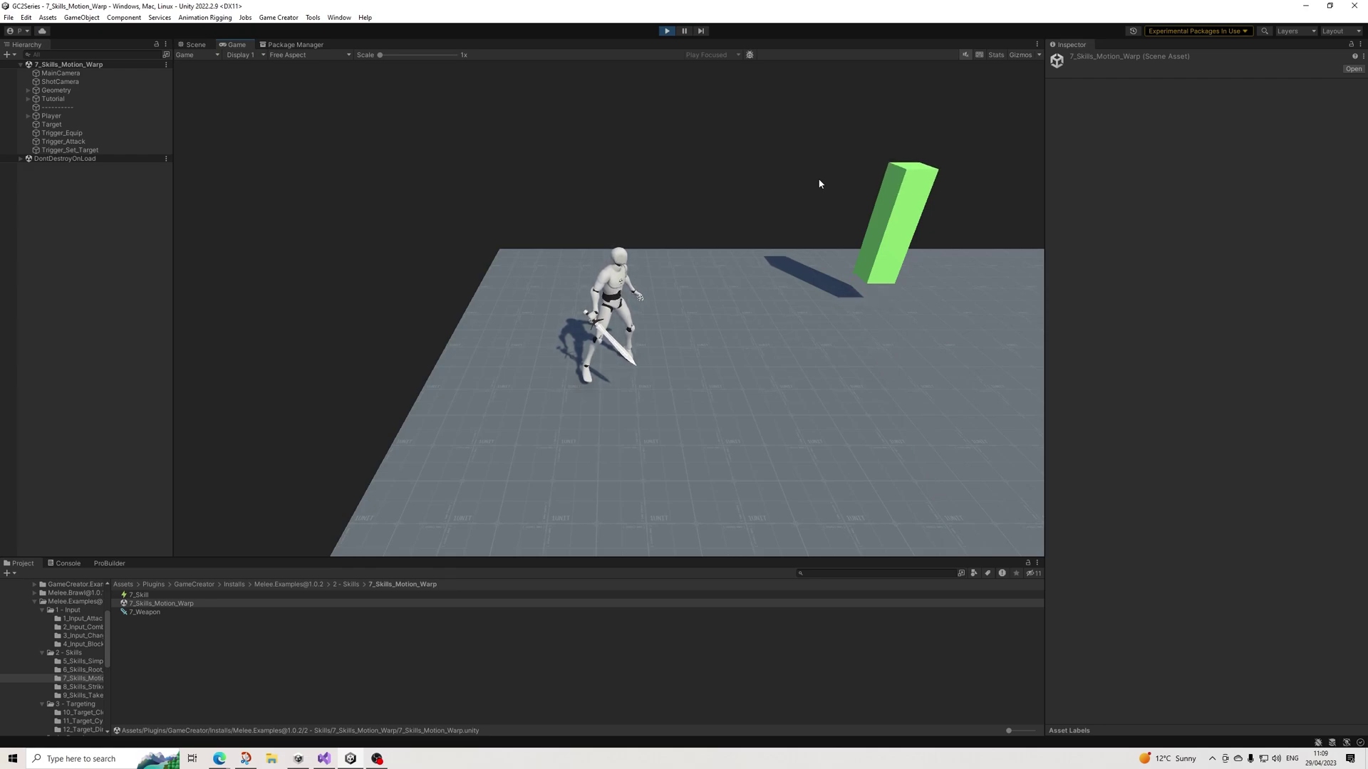
Repeat the motion-warp attack on the green target from several distances and angles, and stop the playtest
{"action": "left_click", "coordinate": [772, 182]}
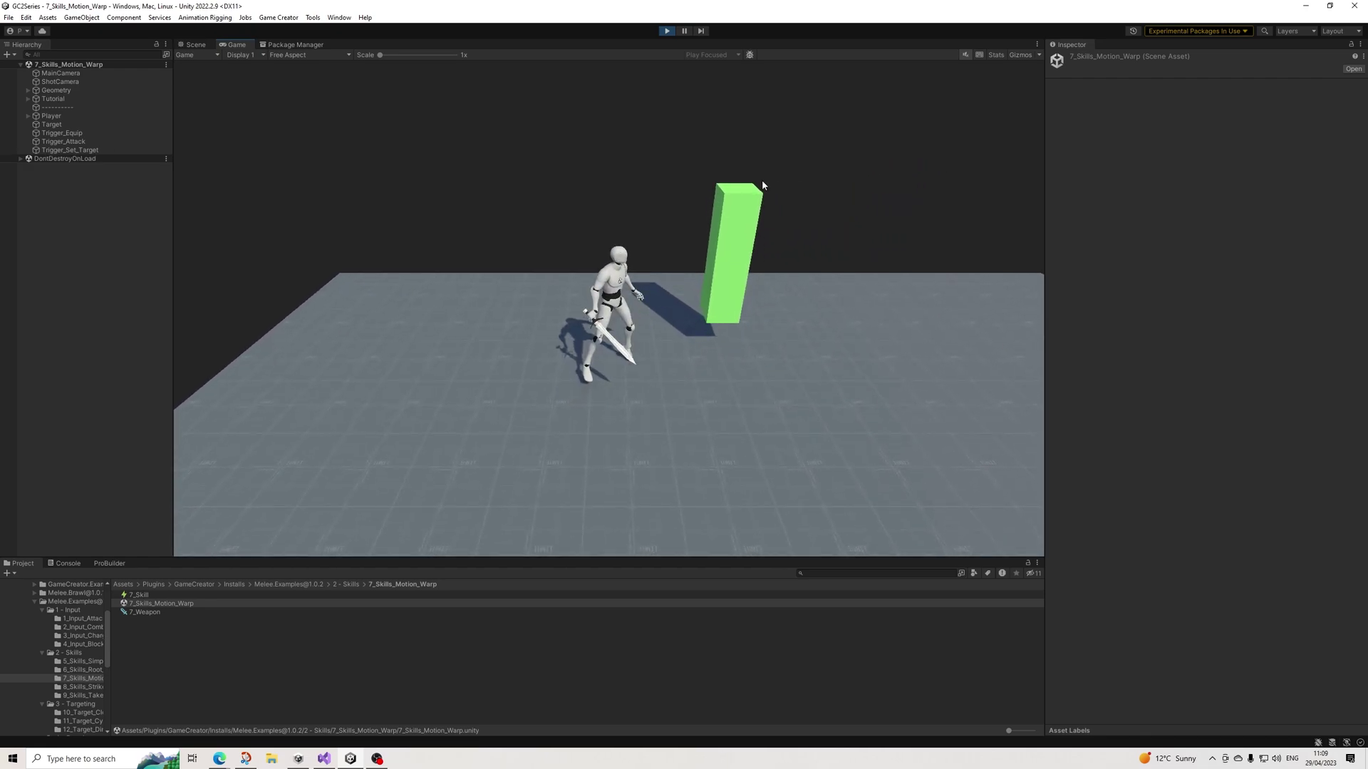
{"action": "left_click", "coordinate": [762, 185]}
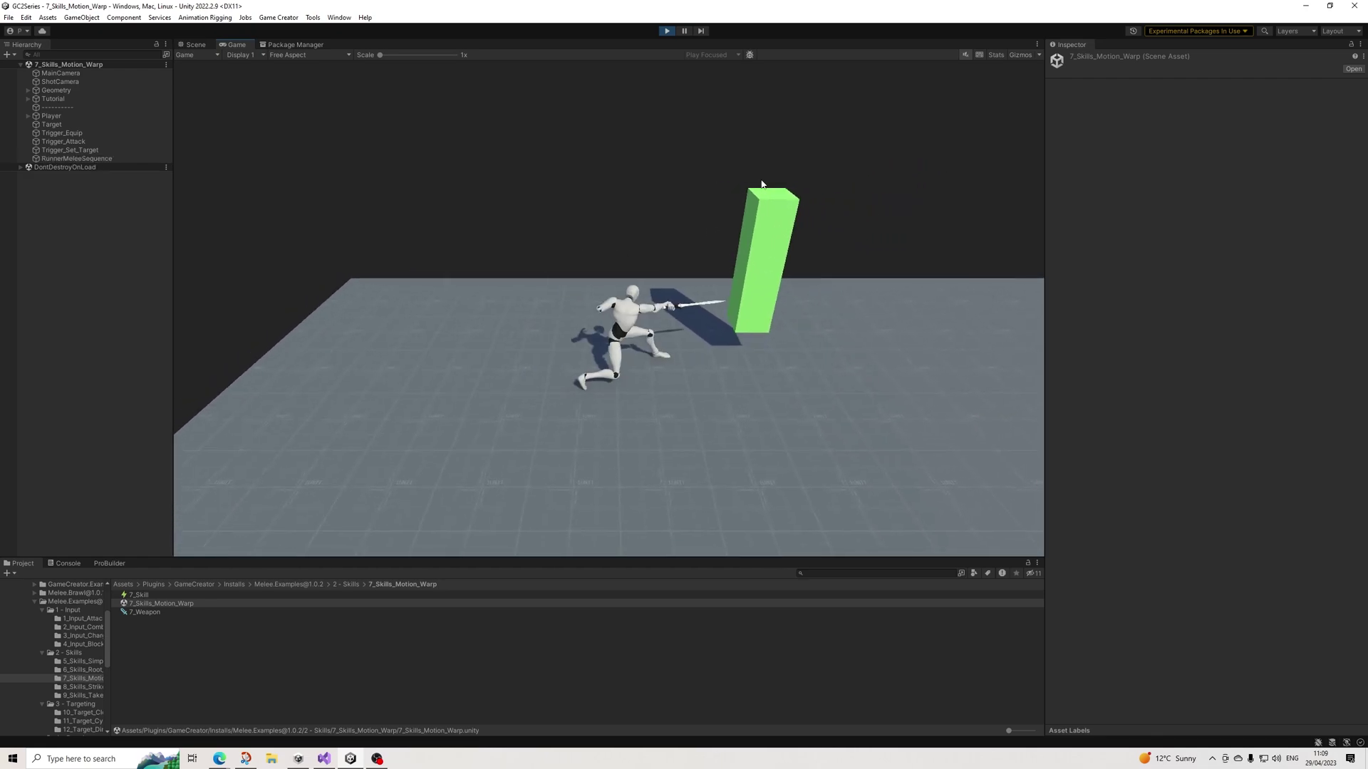
{"action": "key", "text": "s"}
{"action": "key", "text": "a"}
{"action": "left_click", "coordinate": [761, 184]}
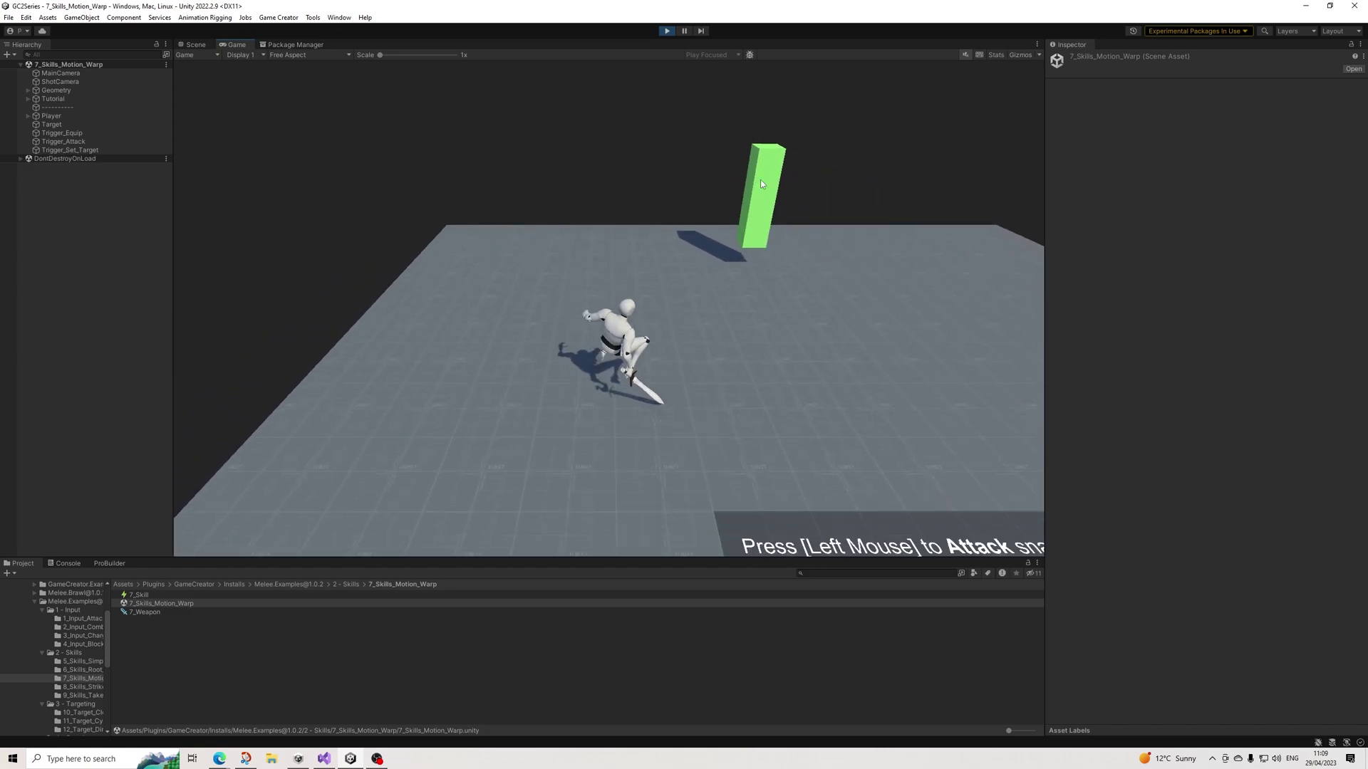
{"action": "left_click", "coordinate": [760, 184]}
{"action": "key", "text": "a"}
{"action": "key", "text": "w"}
{"action": "left_click", "coordinate": [750, 180]}
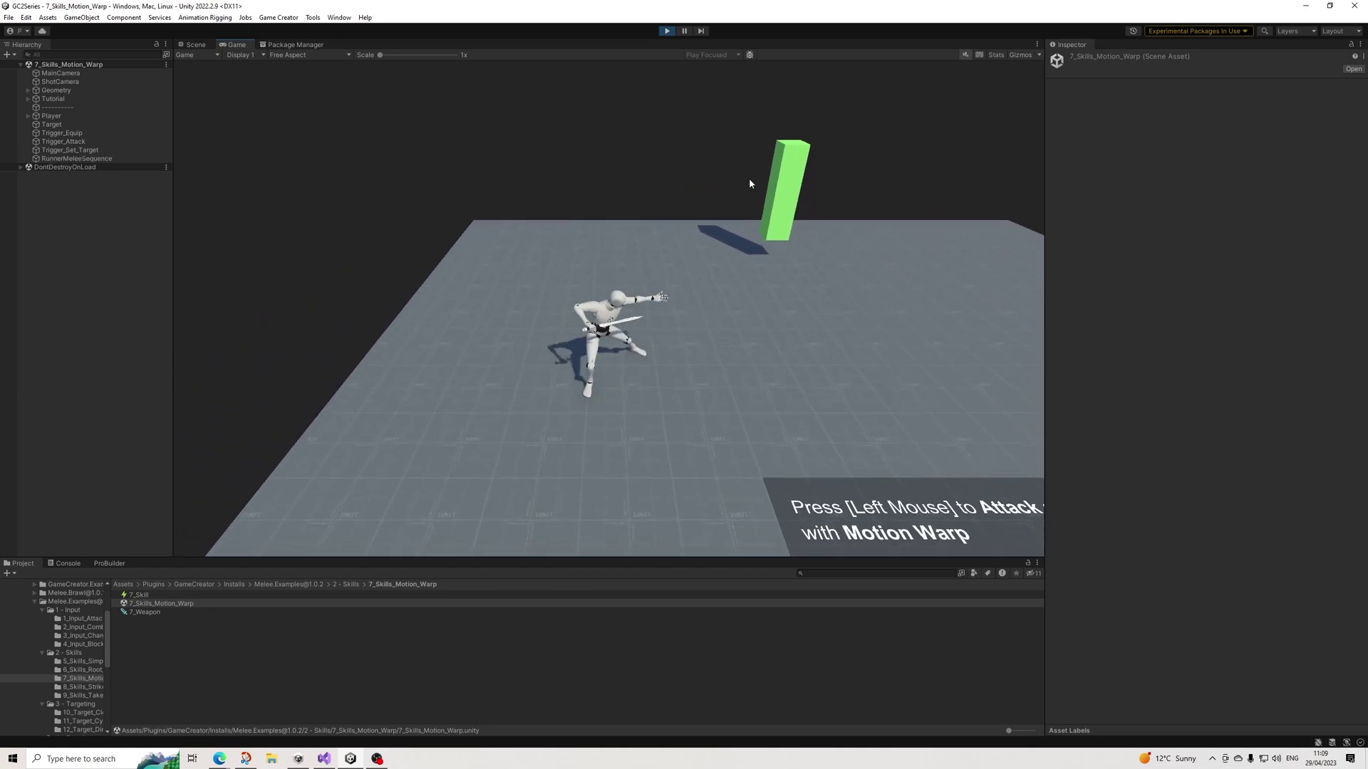
{"action": "left_click", "coordinate": [749, 183]}
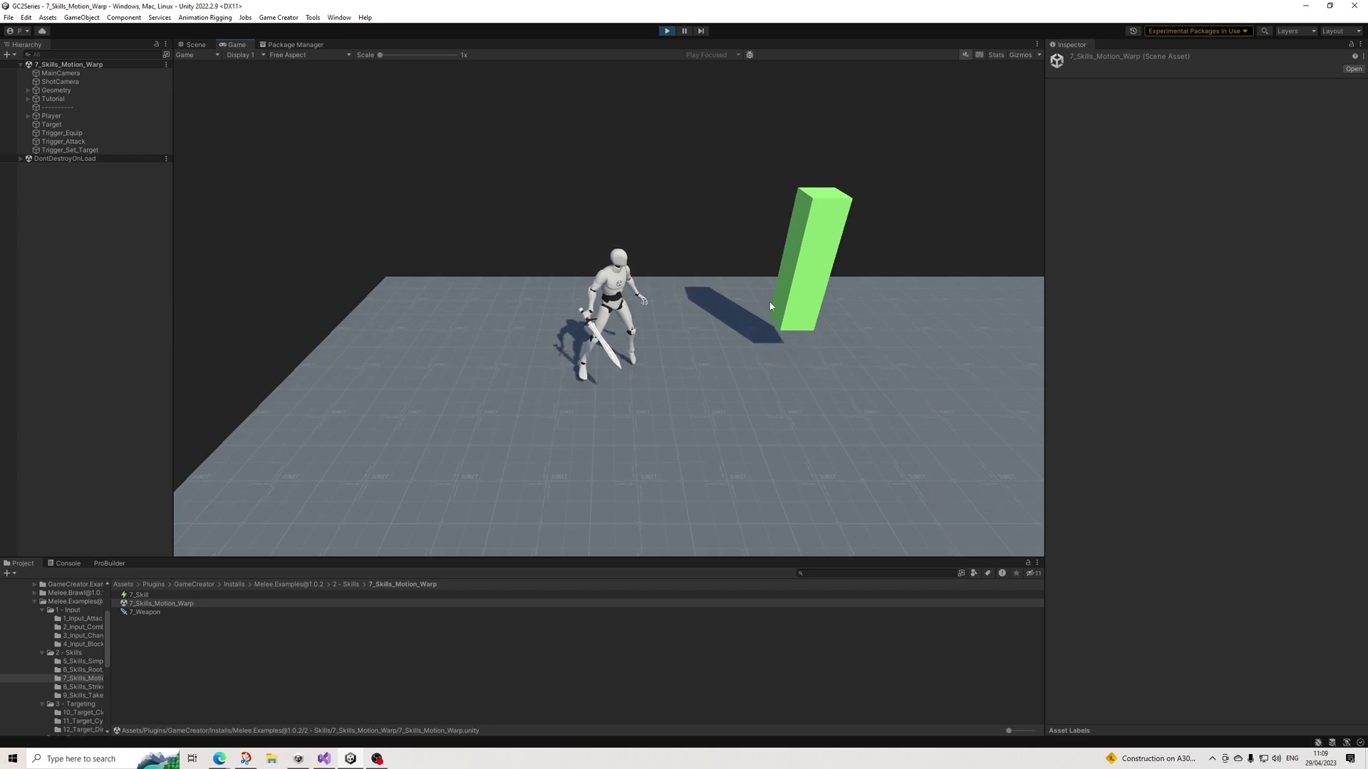
{"action": "left_click", "coordinate": [777, 279]}
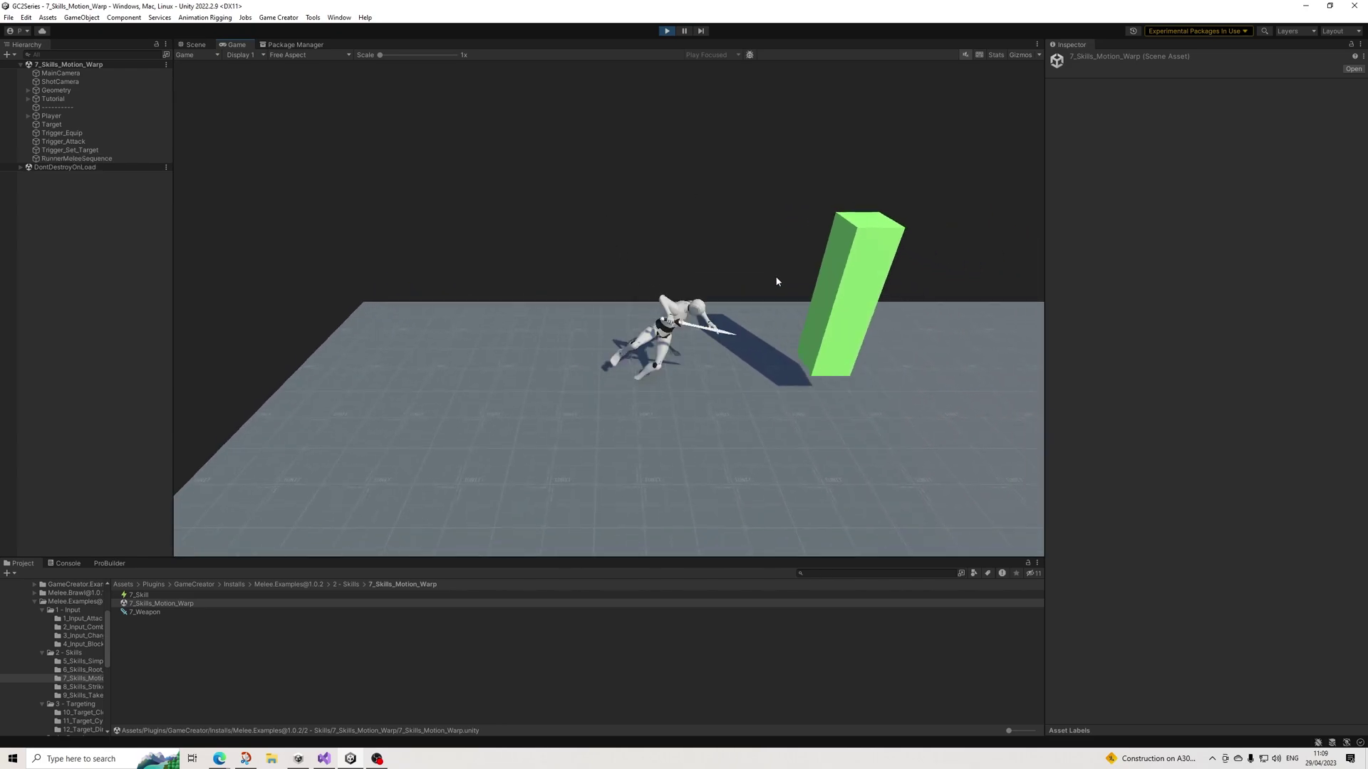
{"action": "key", "text": "s"}
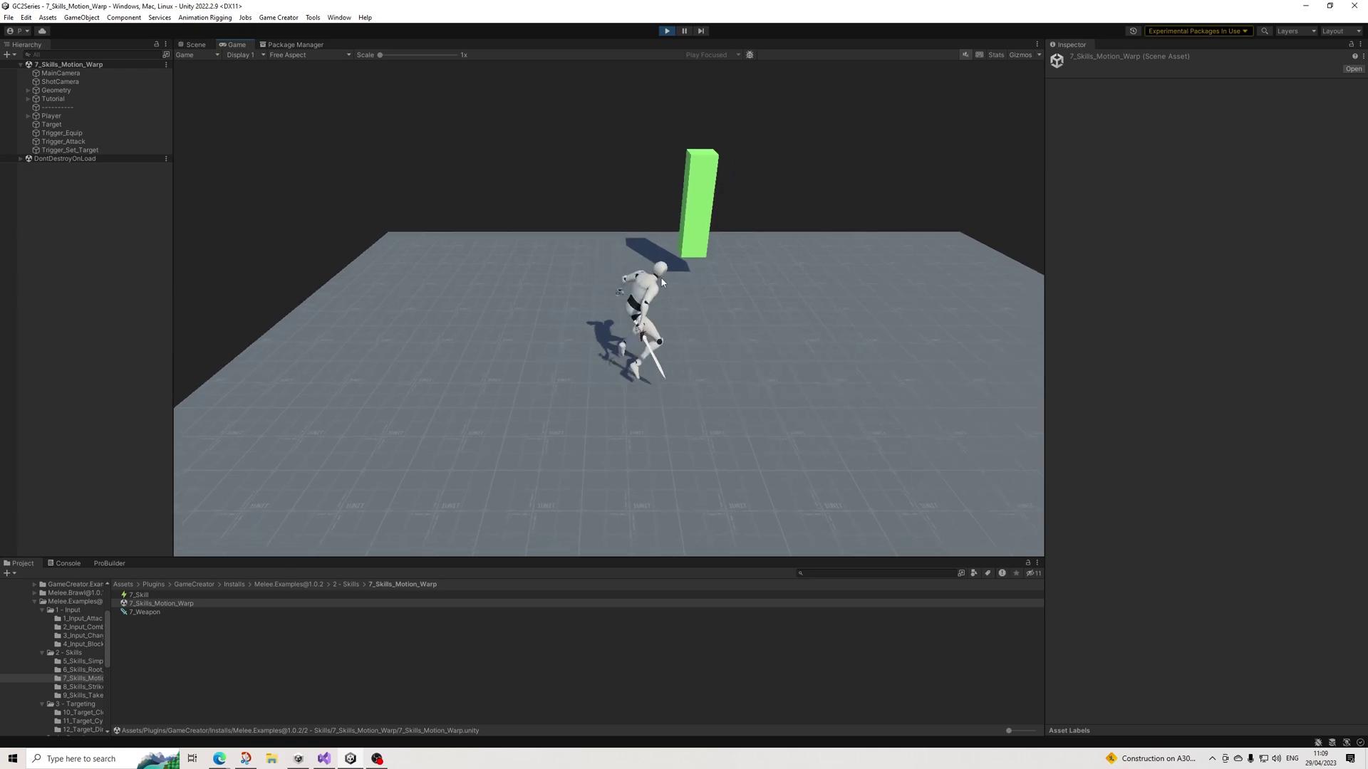
{"action": "left_click", "coordinate": [783, 302]}
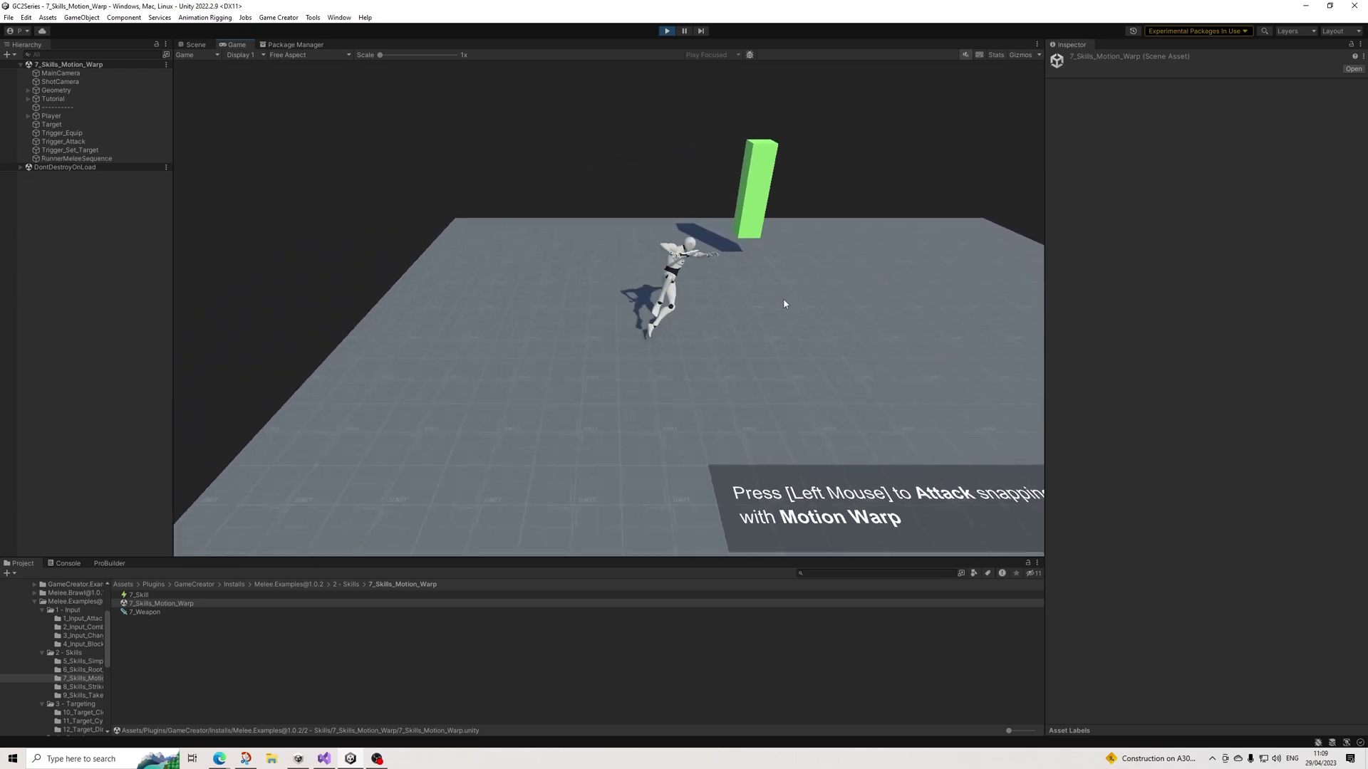
{"action": "key", "text": "a"}
{"action": "left_click", "coordinate": [780, 296]}
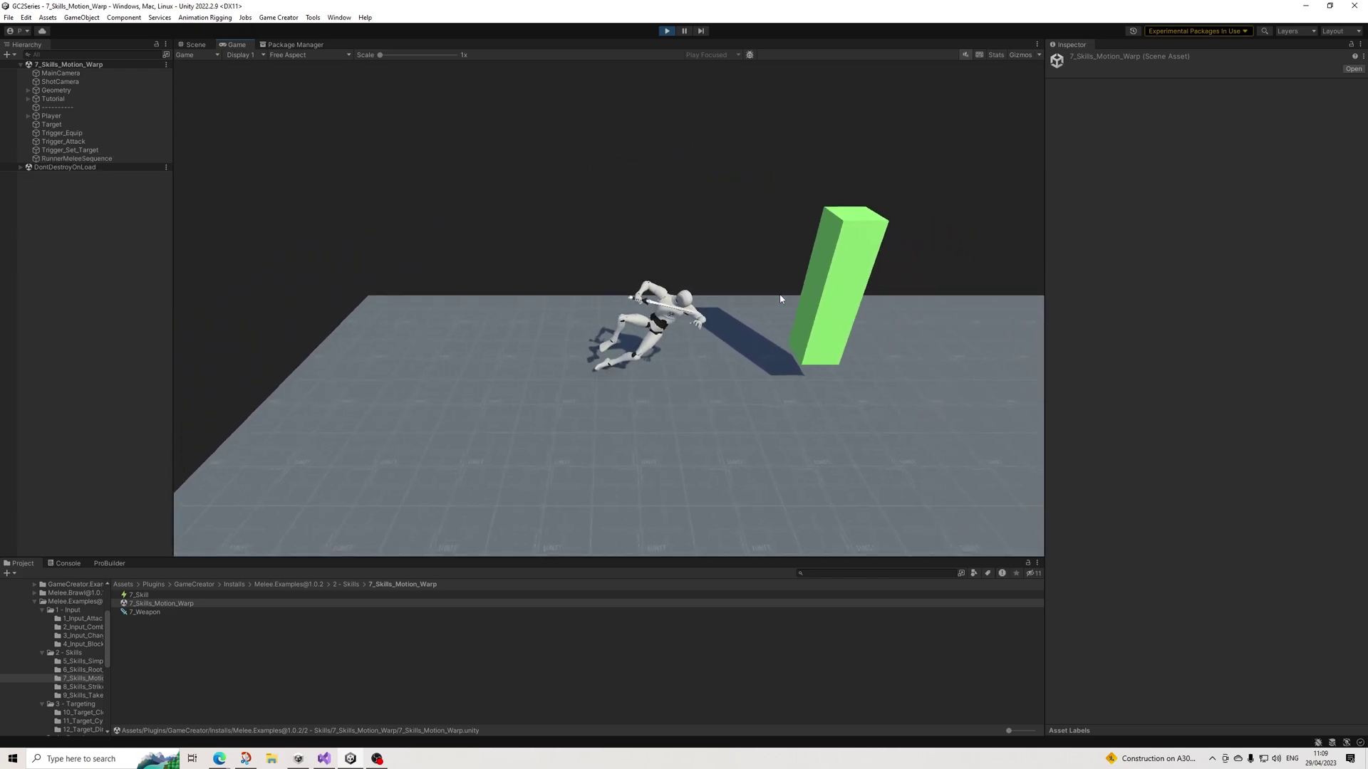
{"action": "left_click", "coordinate": [667, 32]}
Inspect the 7_Skill asset, expanding its Charge, Strike, Trail and Effects settings and reviewing the animation and motion options
{"action": "left_click", "coordinate": [161, 595]}
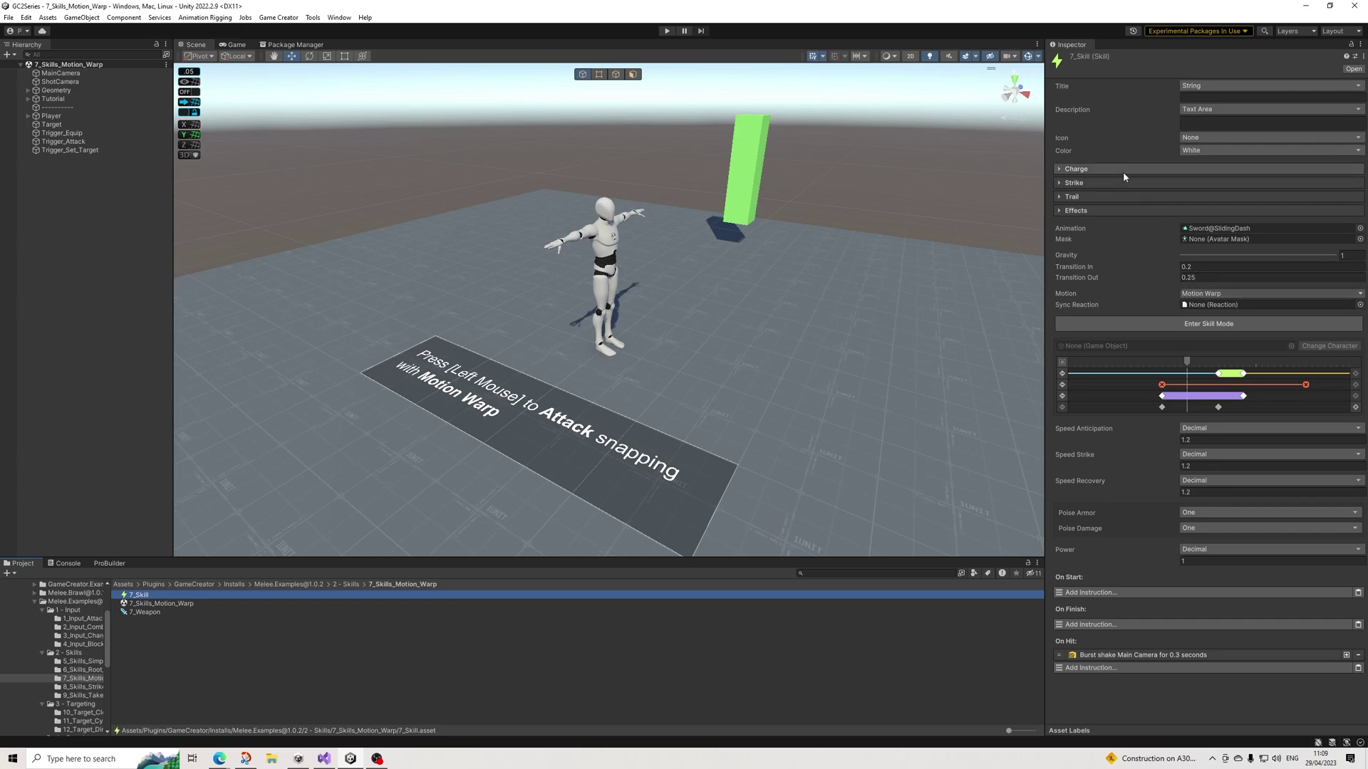
{"action": "left_click", "coordinate": [1104, 169]}
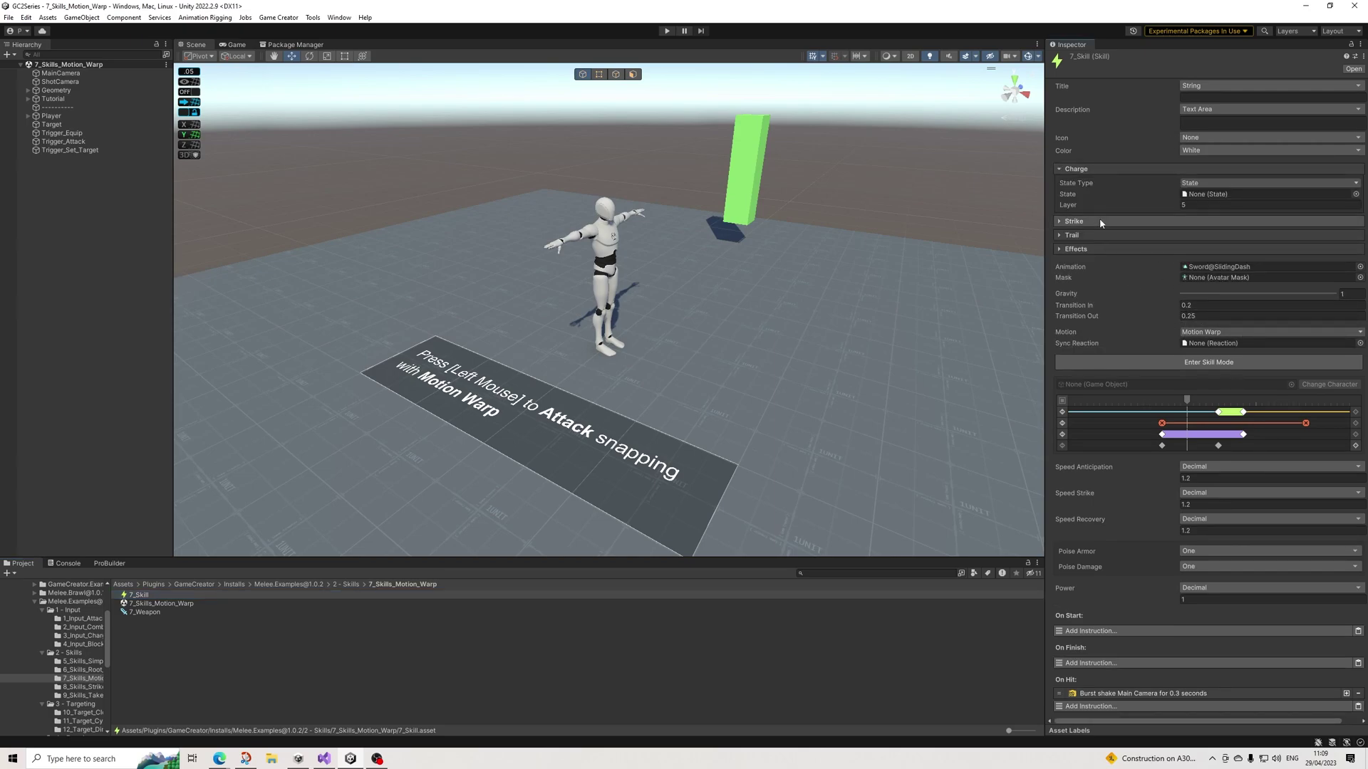
{"action": "left_click", "coordinate": [1099, 220]}
{"action": "left_click", "coordinate": [1095, 278]}
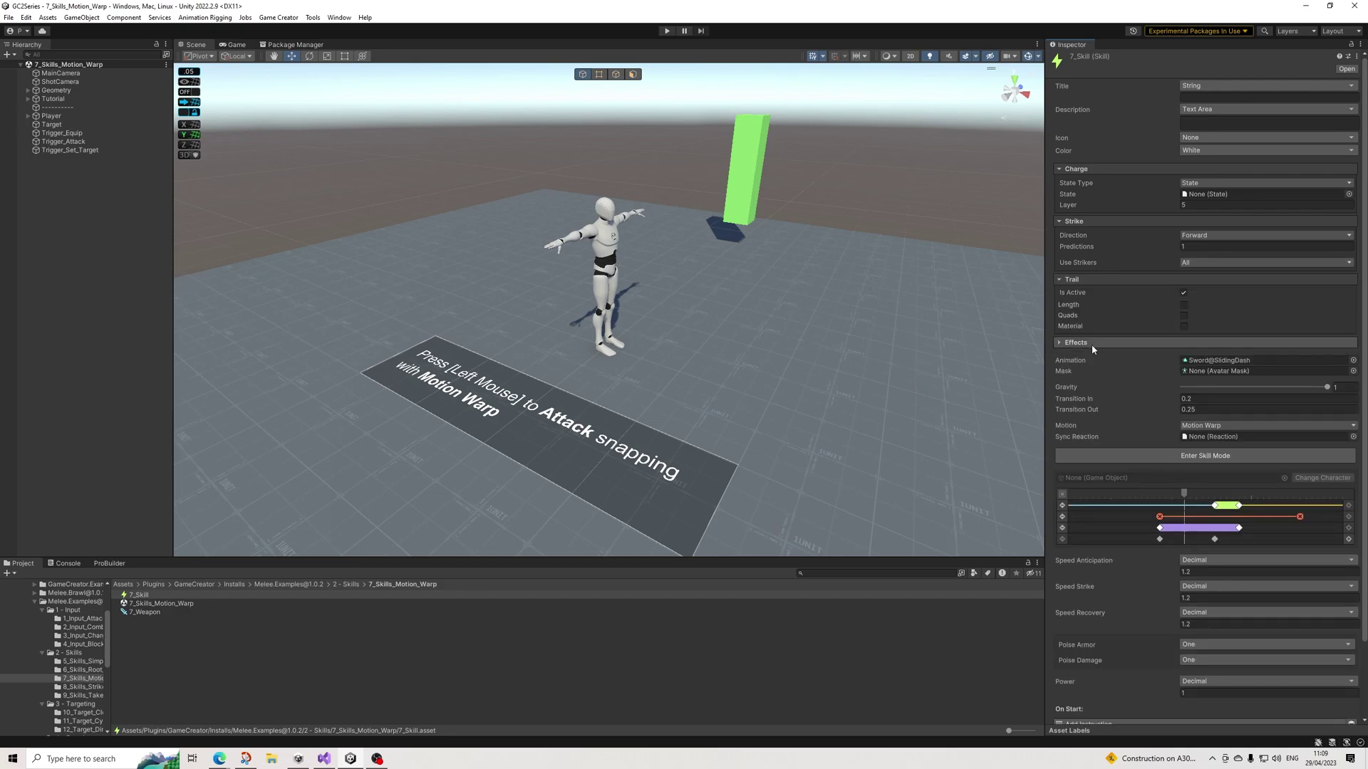
{"action": "left_click", "coordinate": [1093, 344]}
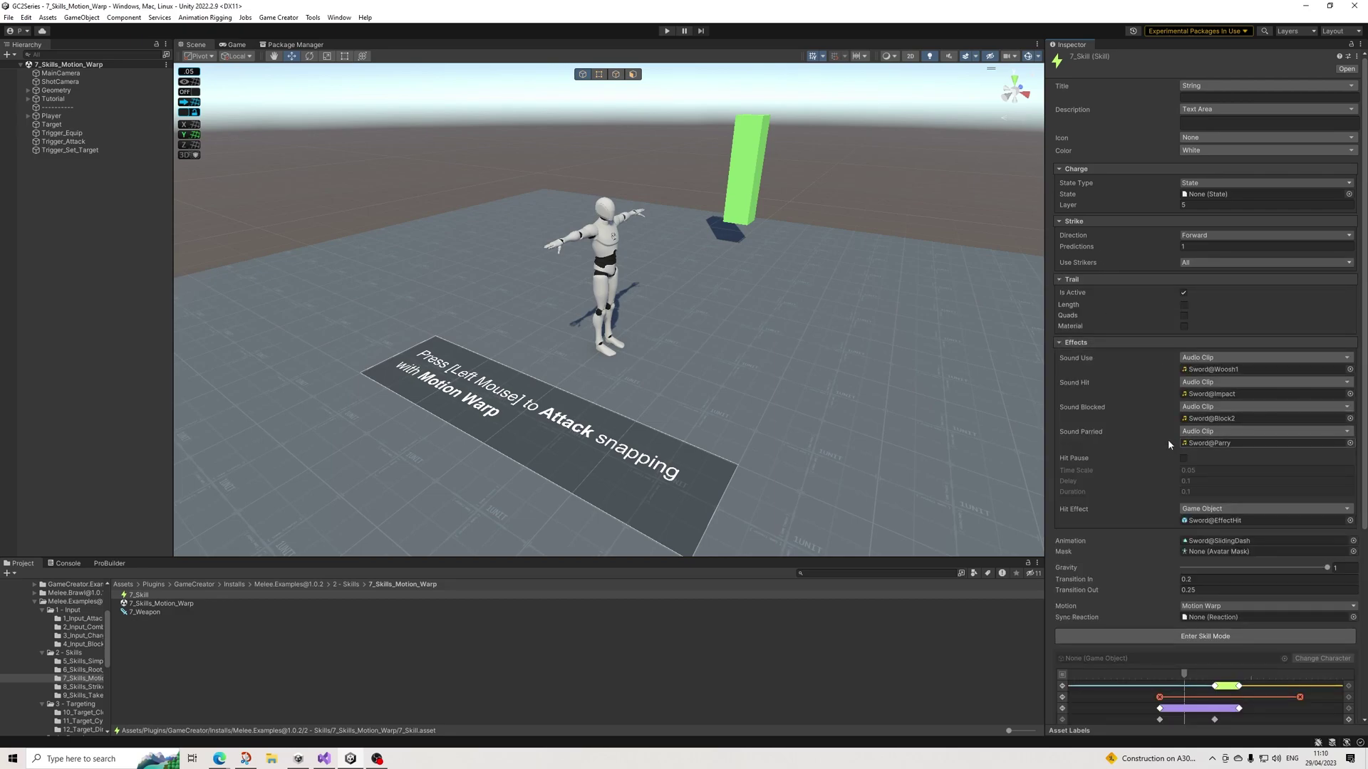
{"action": "scroll", "coordinate": [1161, 432], "scroll_direction": "down", "scroll_amount": 3}
{"action": "scroll", "coordinate": [1162, 378], "scroll_direction": "up", "scroll_amount": 3}
{"action": "scroll", "coordinate": [1199, 449], "scroll_direction": "down", "scroll_amount": 5}
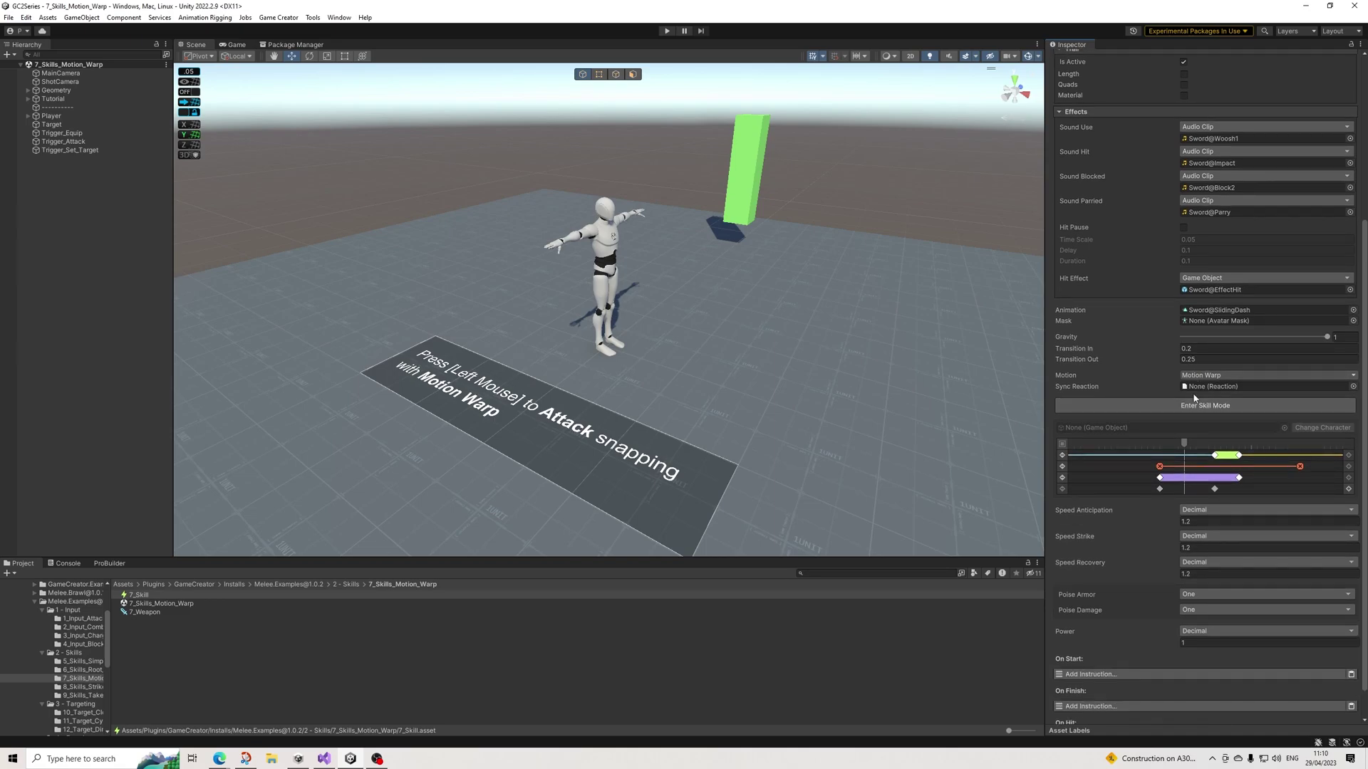
{"action": "scroll", "coordinate": [1204, 378], "scroll_direction": "down", "scroll_amount": 1}
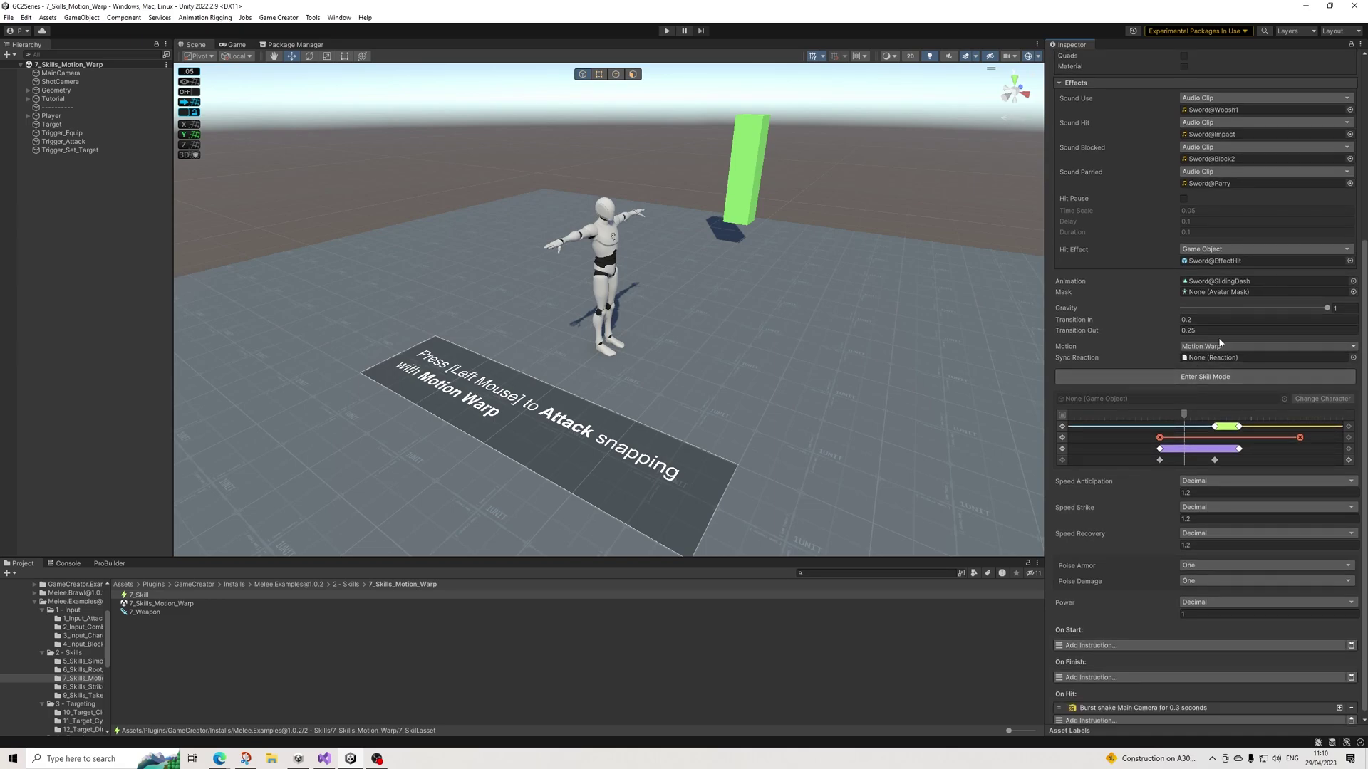
Locate the Sword@SlidingDash clip assigned to the skill and play its animation preview
{"action": "left_click", "coordinate": [1231, 282]}
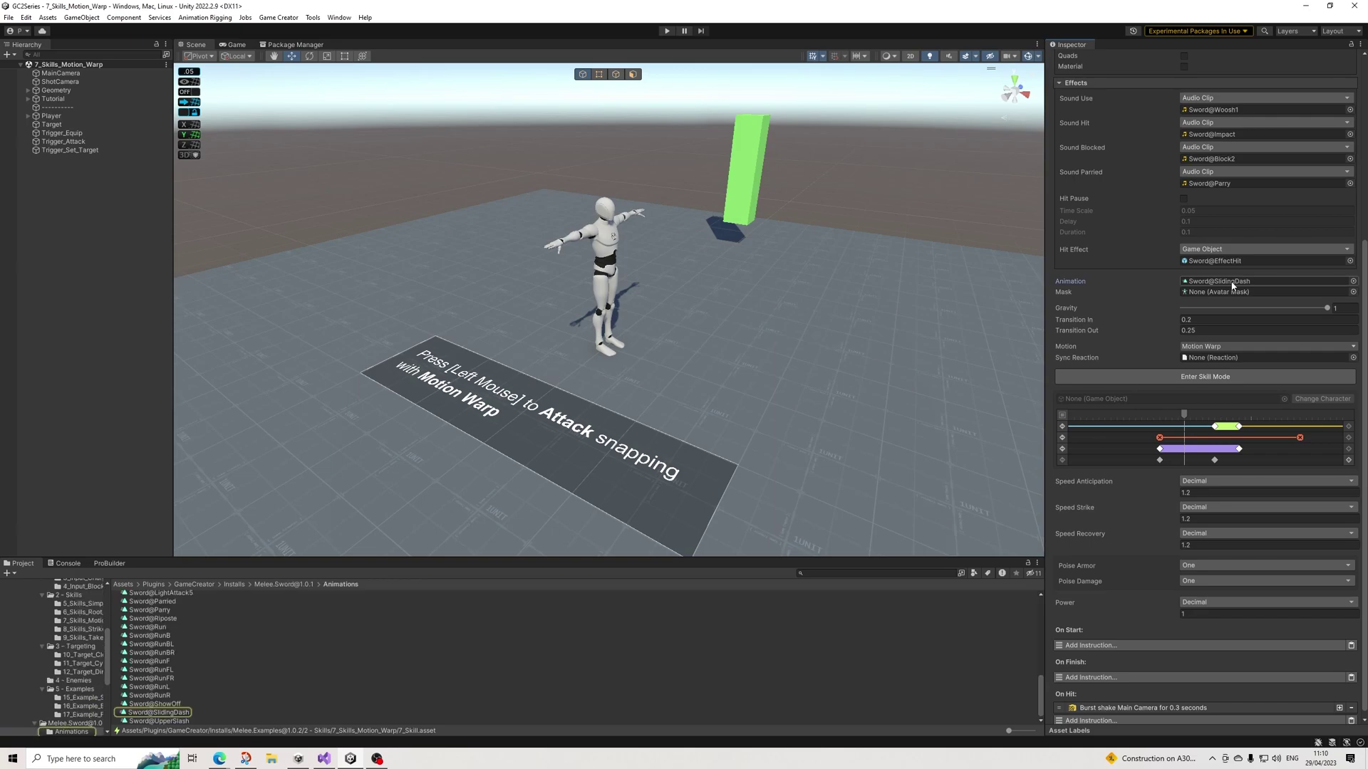
{"action": "left_click", "coordinate": [159, 712]}
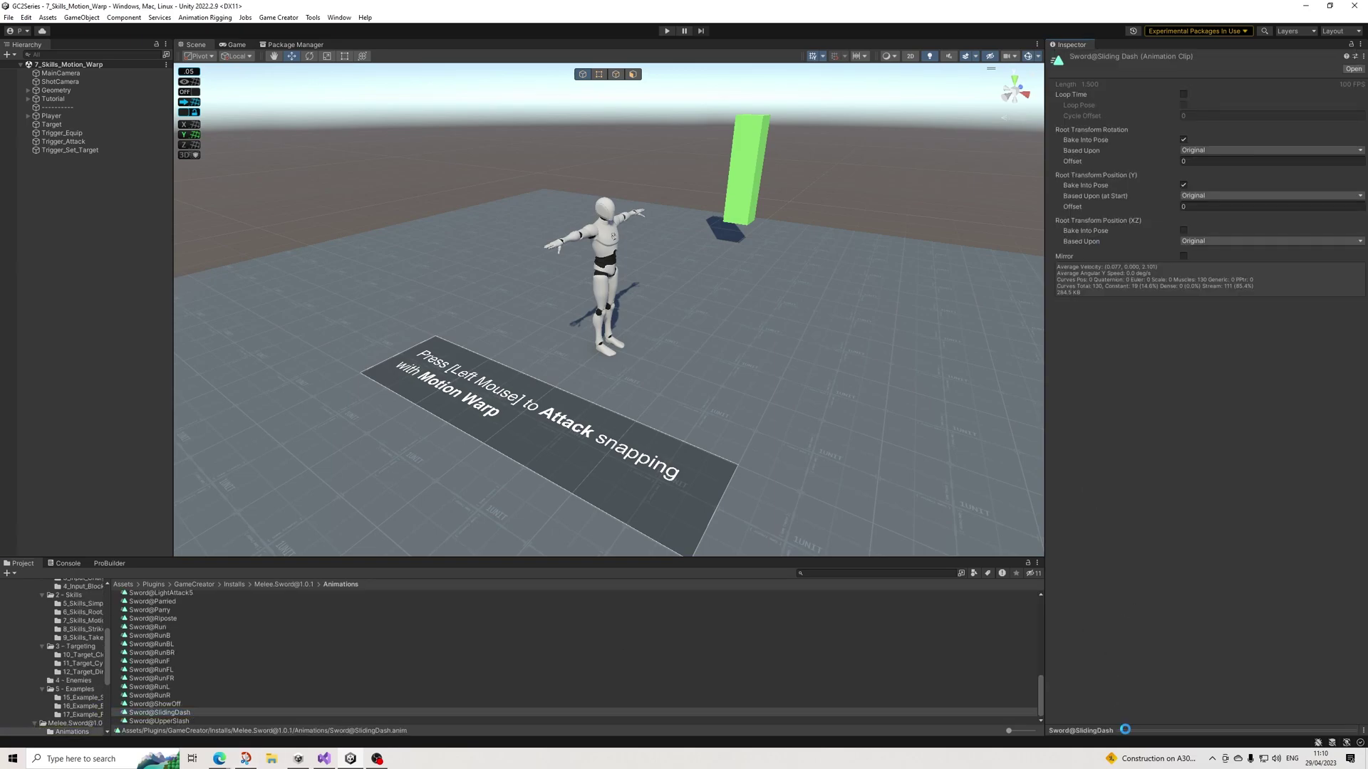
{"action": "left_click", "coordinate": [1125, 726]}
{"action": "left_click_drag", "start_coordinate": [1162, 645], "coordinate": [1183, 418]}
{"action": "left_click", "coordinate": [1052, 430]}
{"action": "scroll", "coordinate": [1215, 598], "scroll_direction": "down", "scroll_amount": 5}
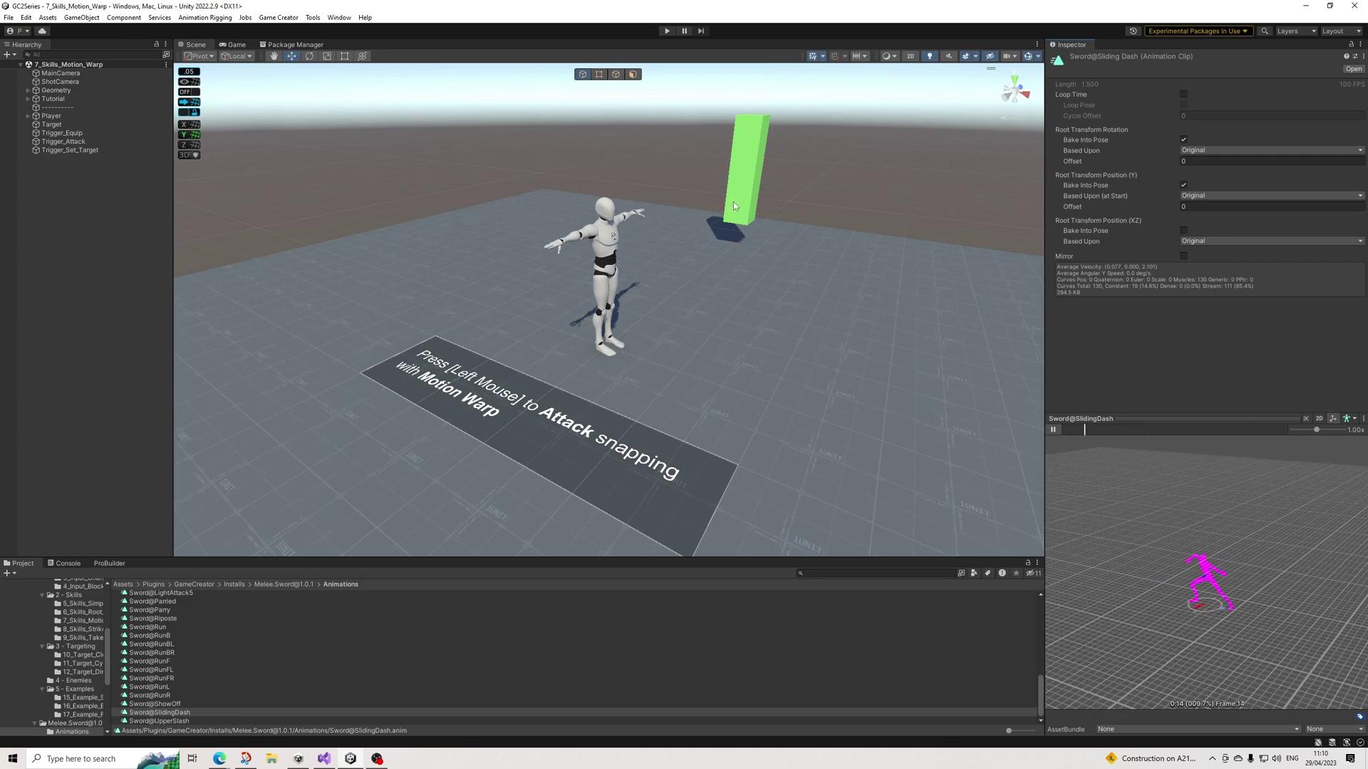
{"action": "scroll", "coordinate": [706, 215], "scroll_direction": "down", "scroll_amount": 3}
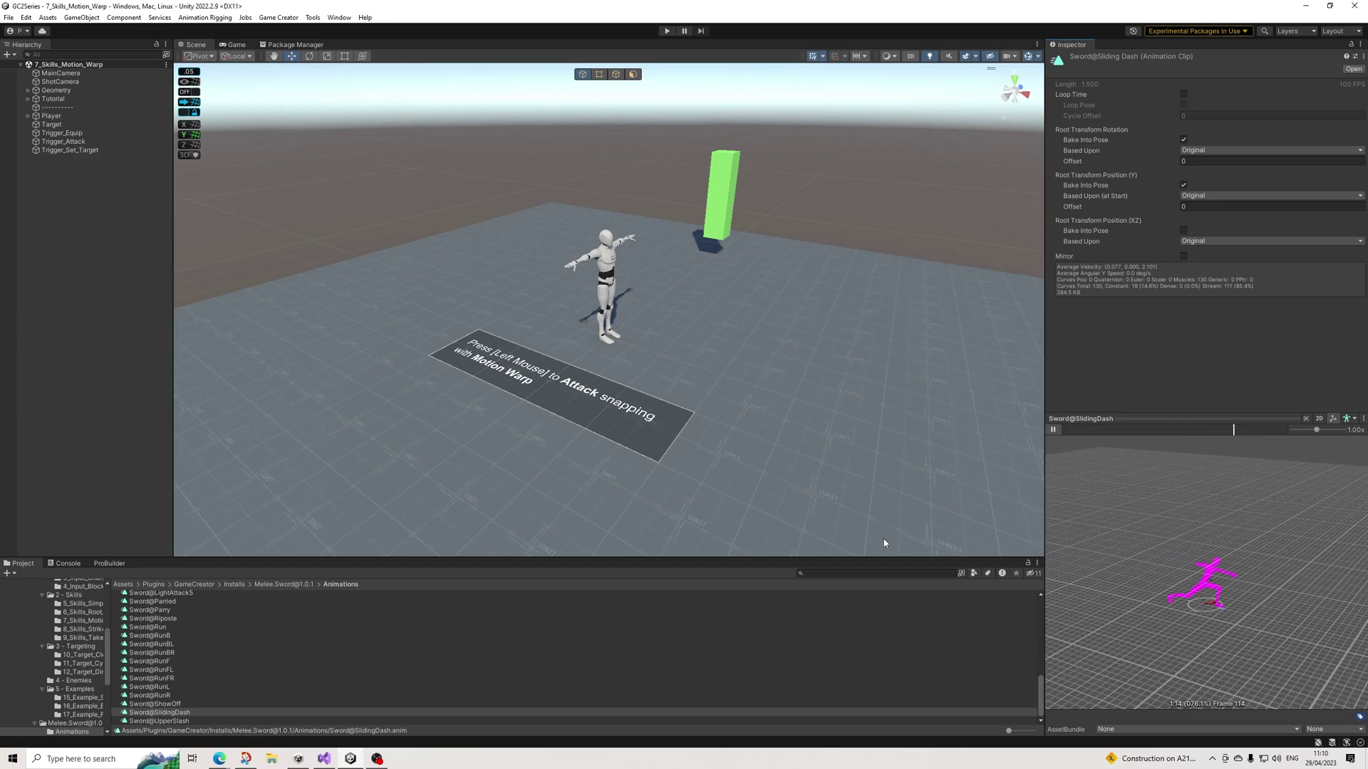
Return to the 7_Skills_Motion_Warp folder, check 7_Weapon, and bring up 7_Skill's timeline settings again
{"action": "scroll", "coordinate": [74, 661], "scroll_direction": "up", "scroll_amount": 4}
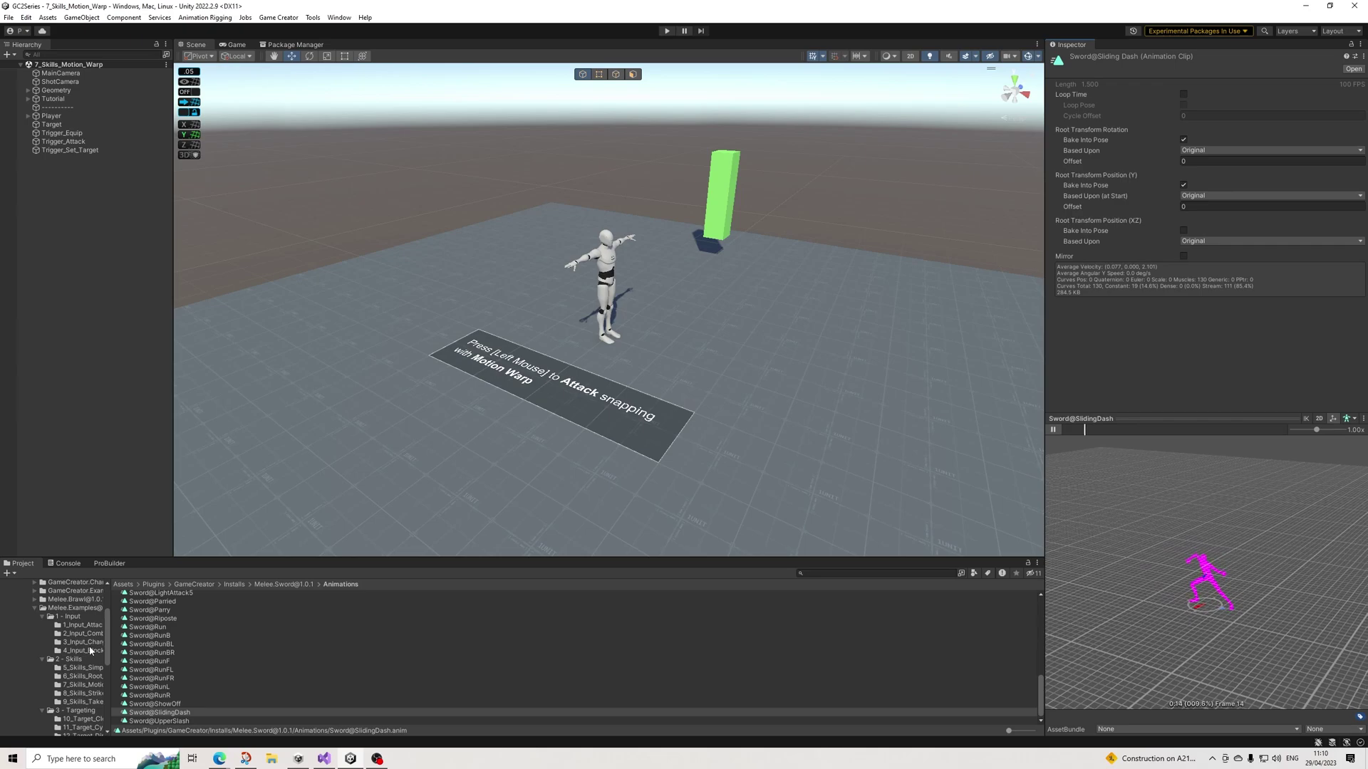
{"action": "left_click", "coordinate": [89, 685]}
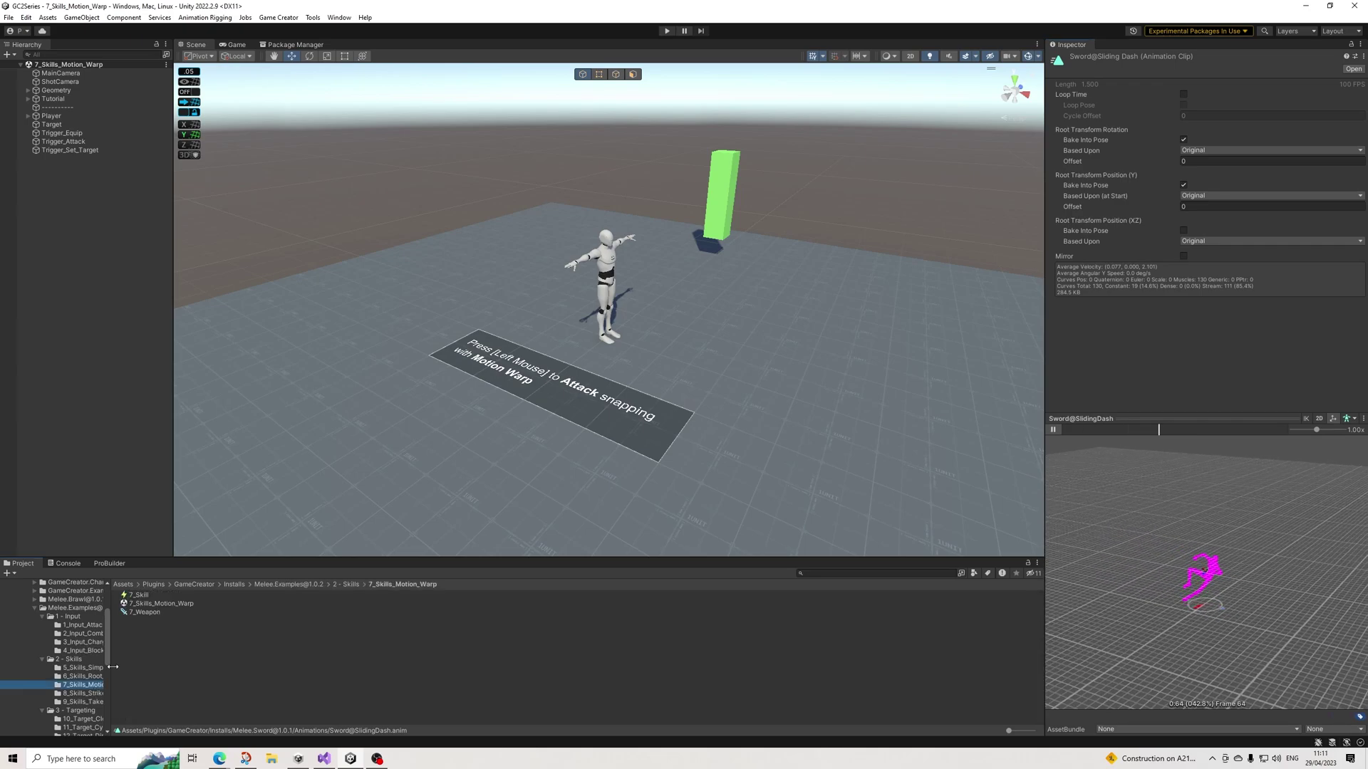
{"action": "left_click", "coordinate": [148, 612]}
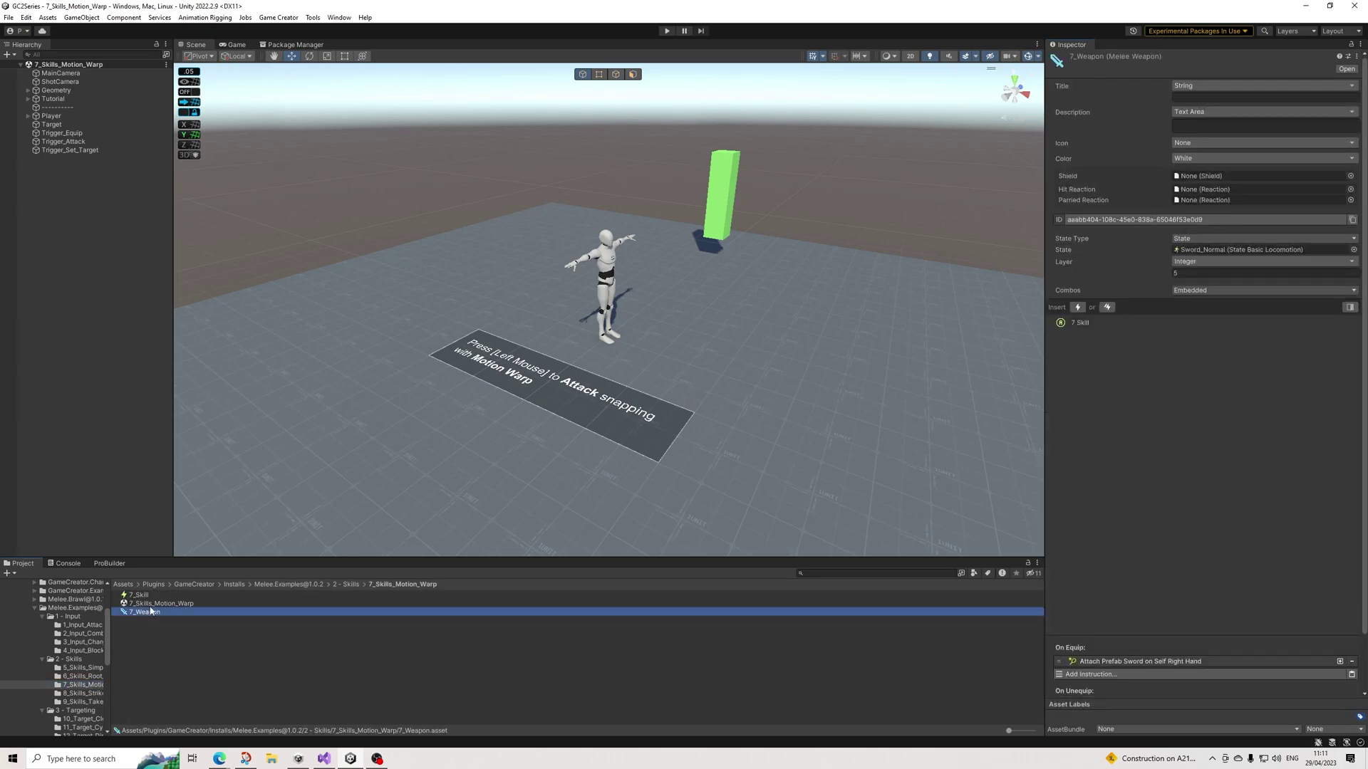
{"action": "left_click", "coordinate": [139, 595]}
{"action": "scroll", "coordinate": [1289, 370], "scroll_direction": "down", "scroll_amount": 10}
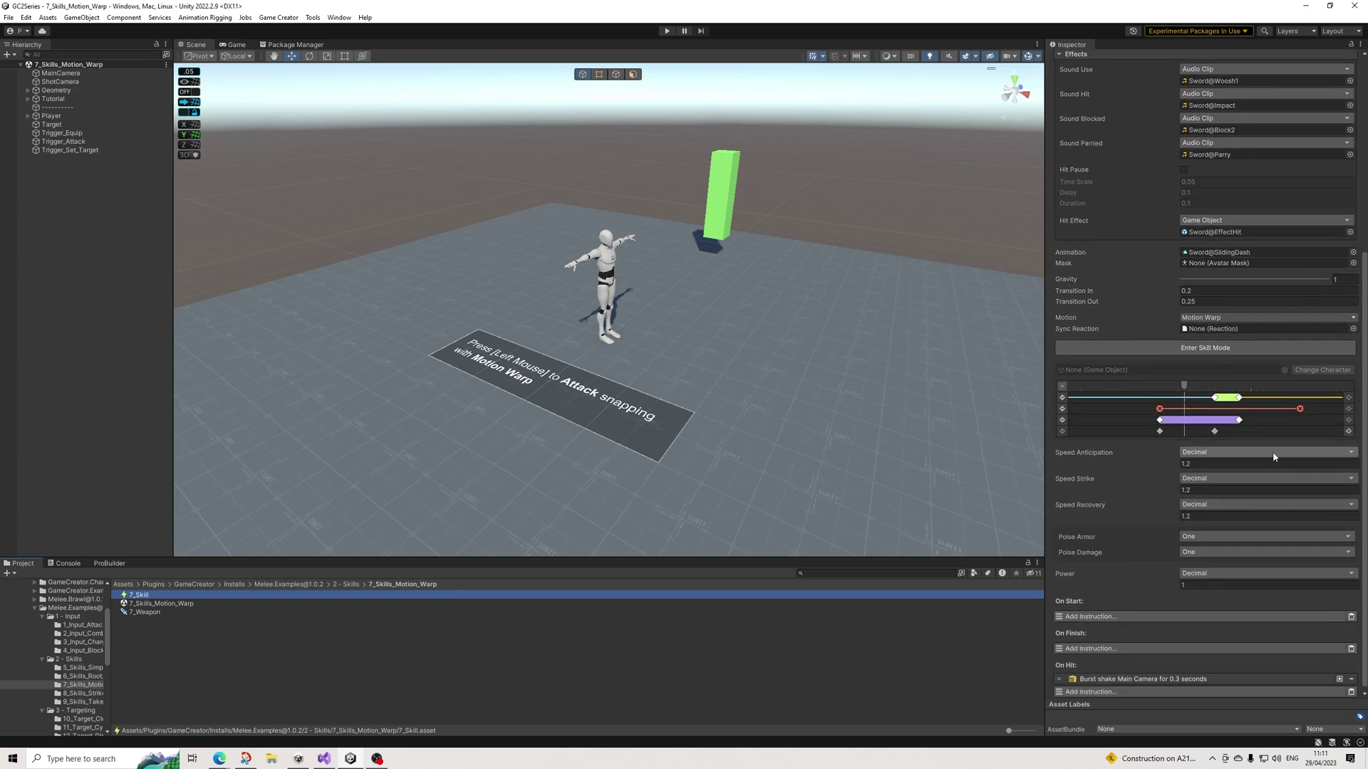
Enter Skill Mode for 7_Skill and scrub the timeline to preview the sliding dash on the mannequin
{"action": "left_click", "coordinate": [1185, 385]}
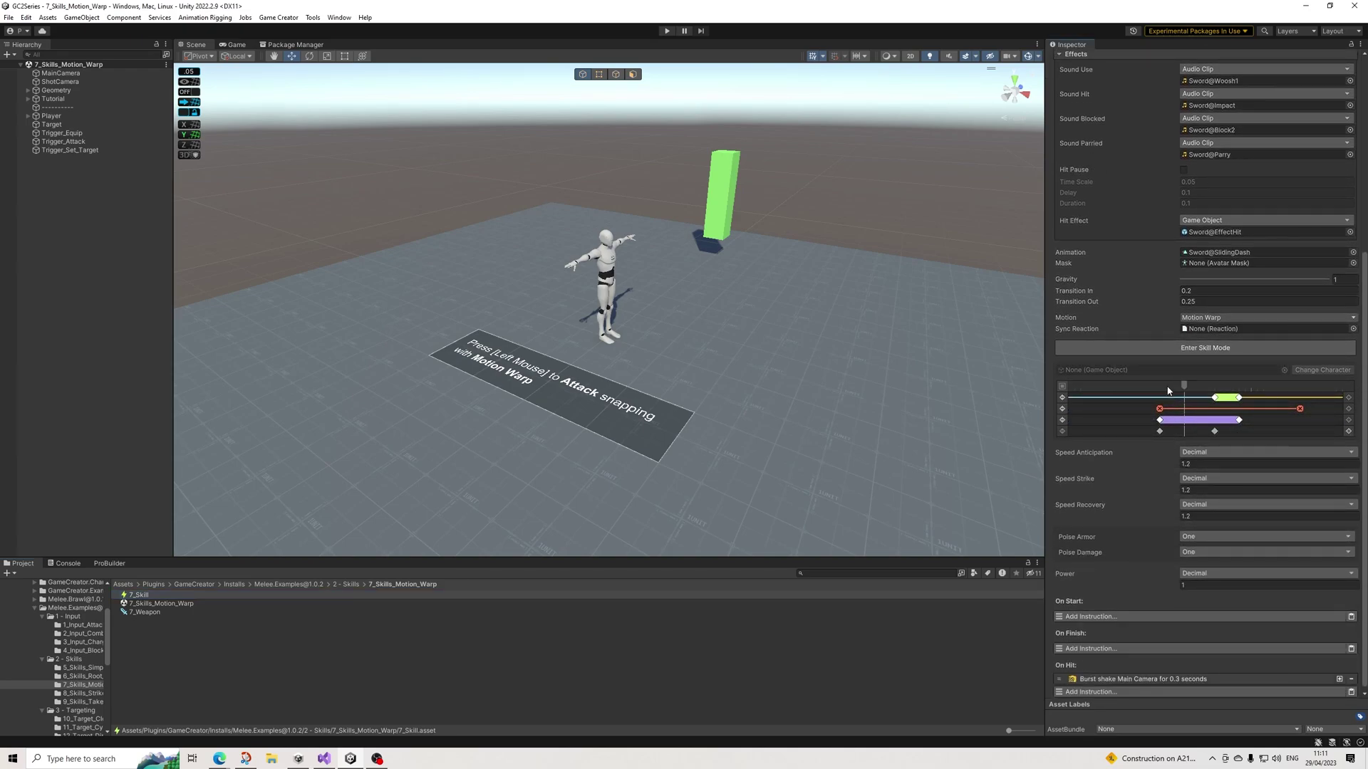
{"action": "left_click", "coordinate": [1209, 349]}
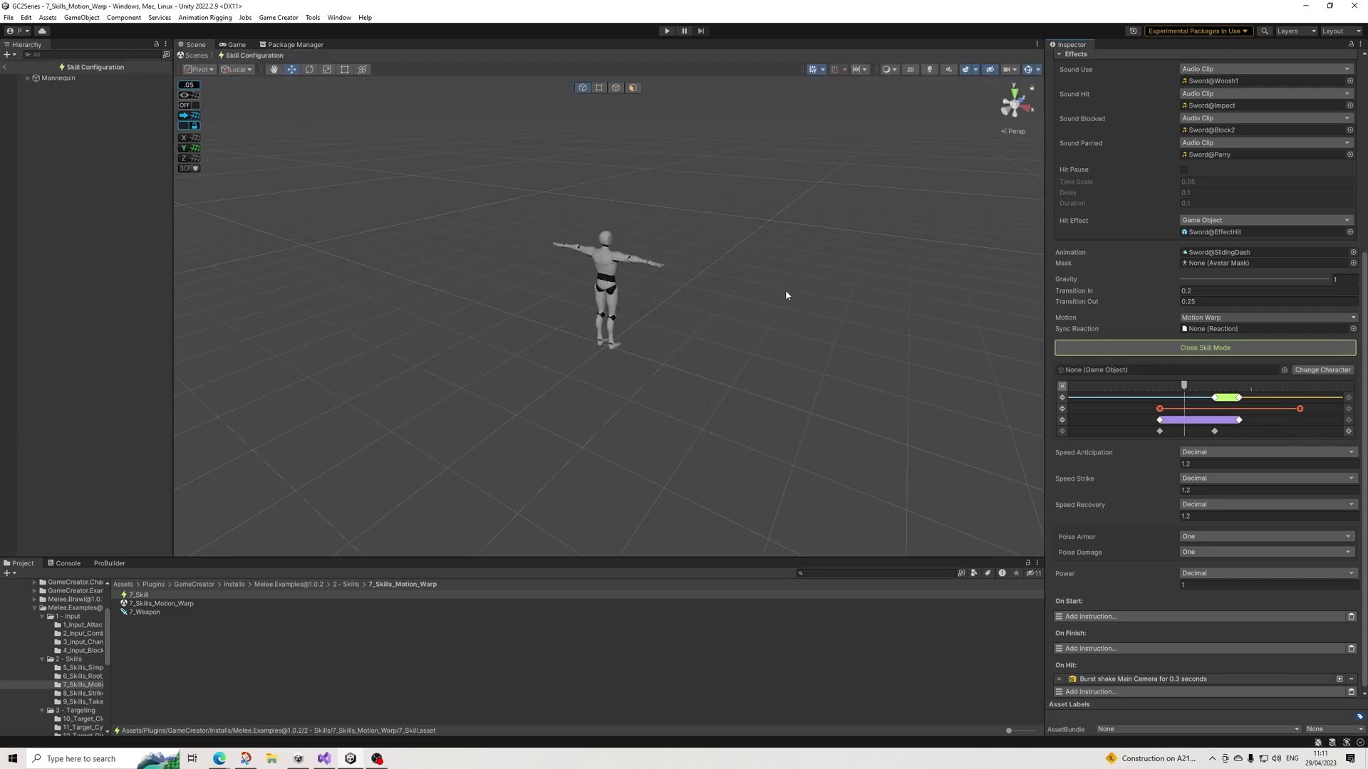
{"action": "left_click_drag", "start_coordinate": [1115, 385], "coordinate": [1275, 397]}
{"action": "left_click_drag", "start_coordinate": [1143, 394], "coordinate": [1215, 413]}
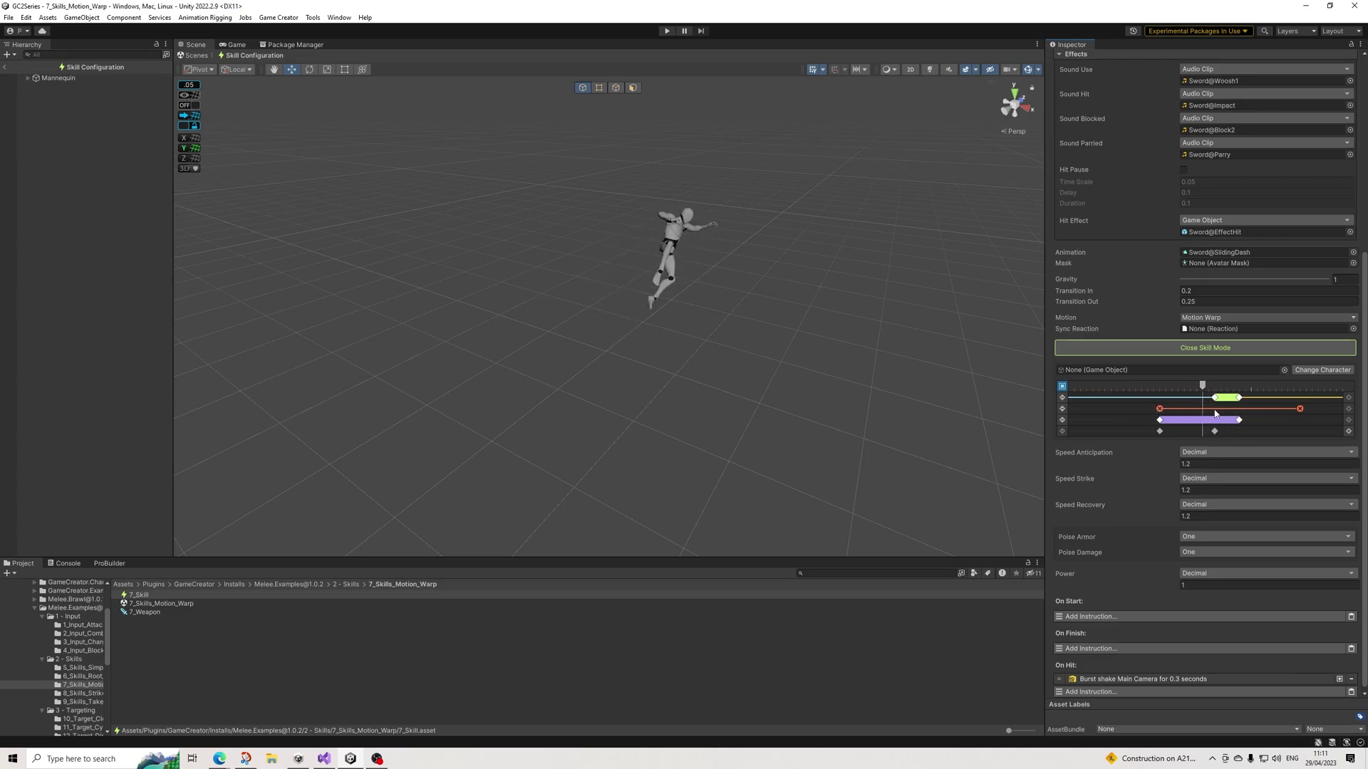
Inspect the Play SFX instructions on both timeline markers, scrubbing the animation from the first marker to the second
{"action": "left_click", "coordinate": [1159, 431]}
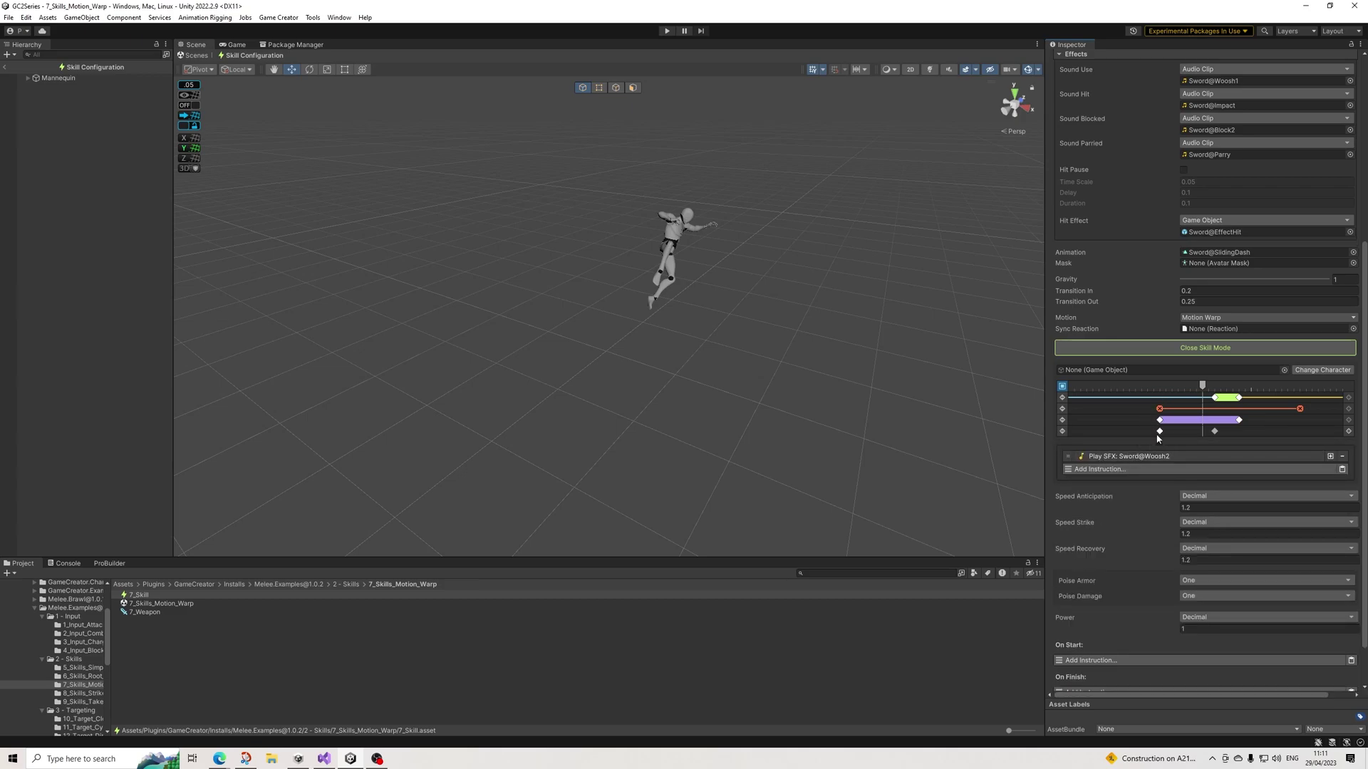
{"action": "left_click", "coordinate": [1131, 456]}
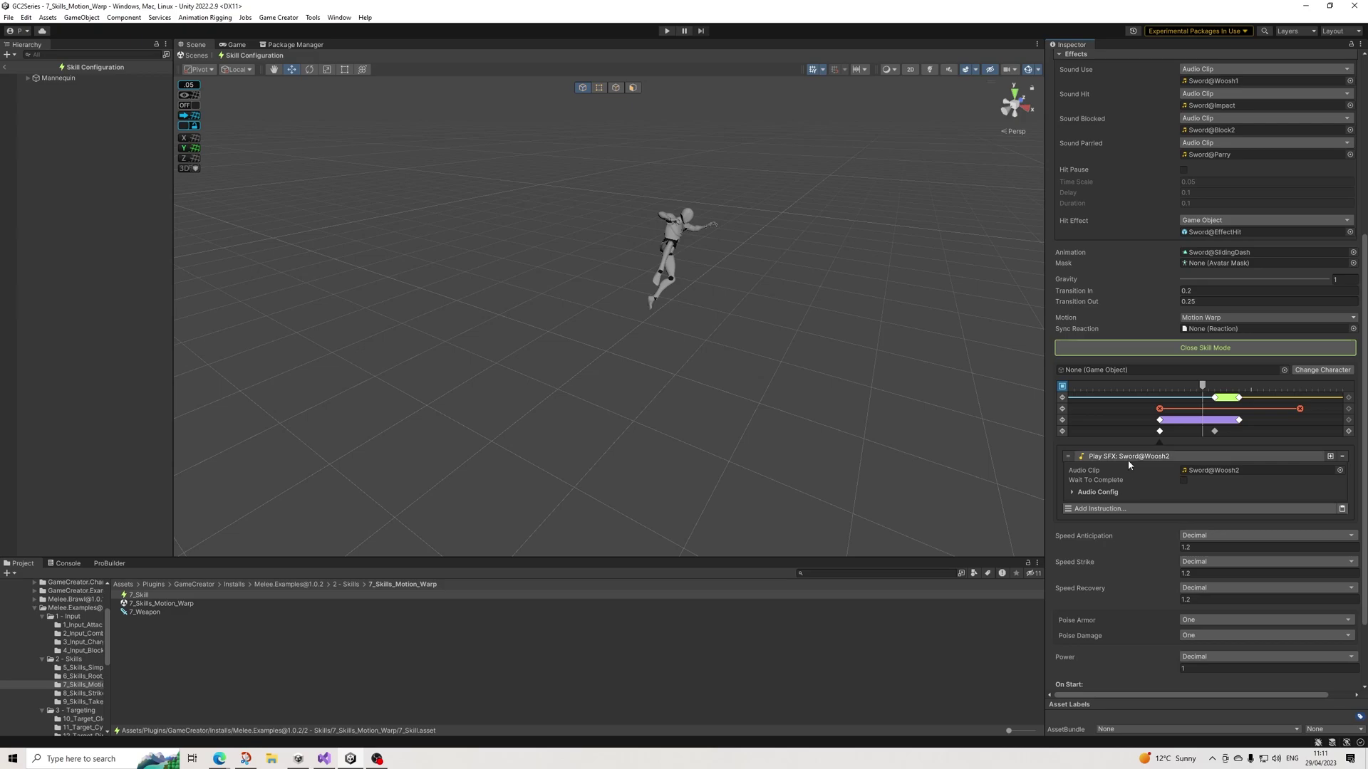
{"action": "left_click", "coordinate": [1160, 387]}
{"action": "left_click_drag", "start_coordinate": [1159, 389], "coordinate": [1217, 434]}
{"action": "left_click", "coordinate": [1215, 431]}
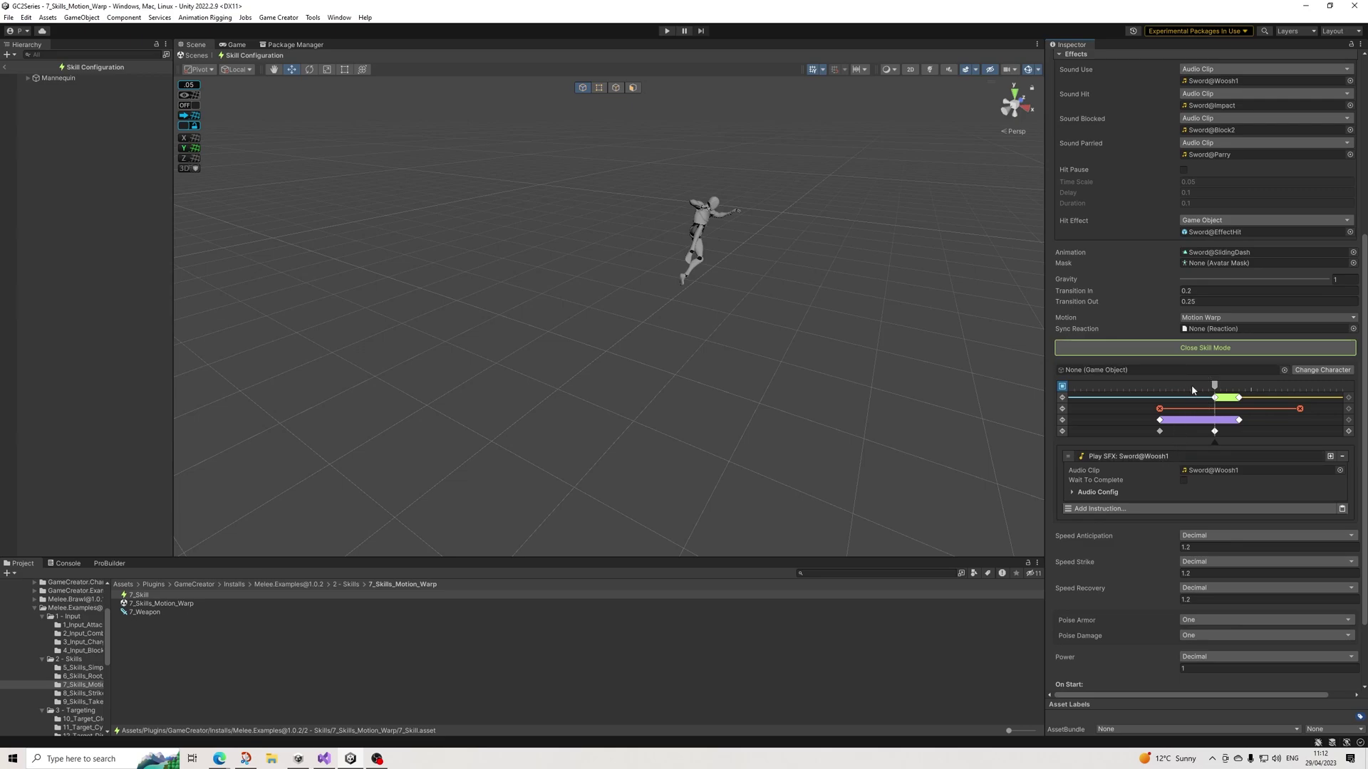
Move the playhead back to the start of the motion warp clip and review the skill's speed, poise and power settings
{"action": "left_click", "coordinate": [1161, 386]}
{"action": "scroll", "coordinate": [1158, 403], "scroll_direction": "down", "scroll_amount": 3}
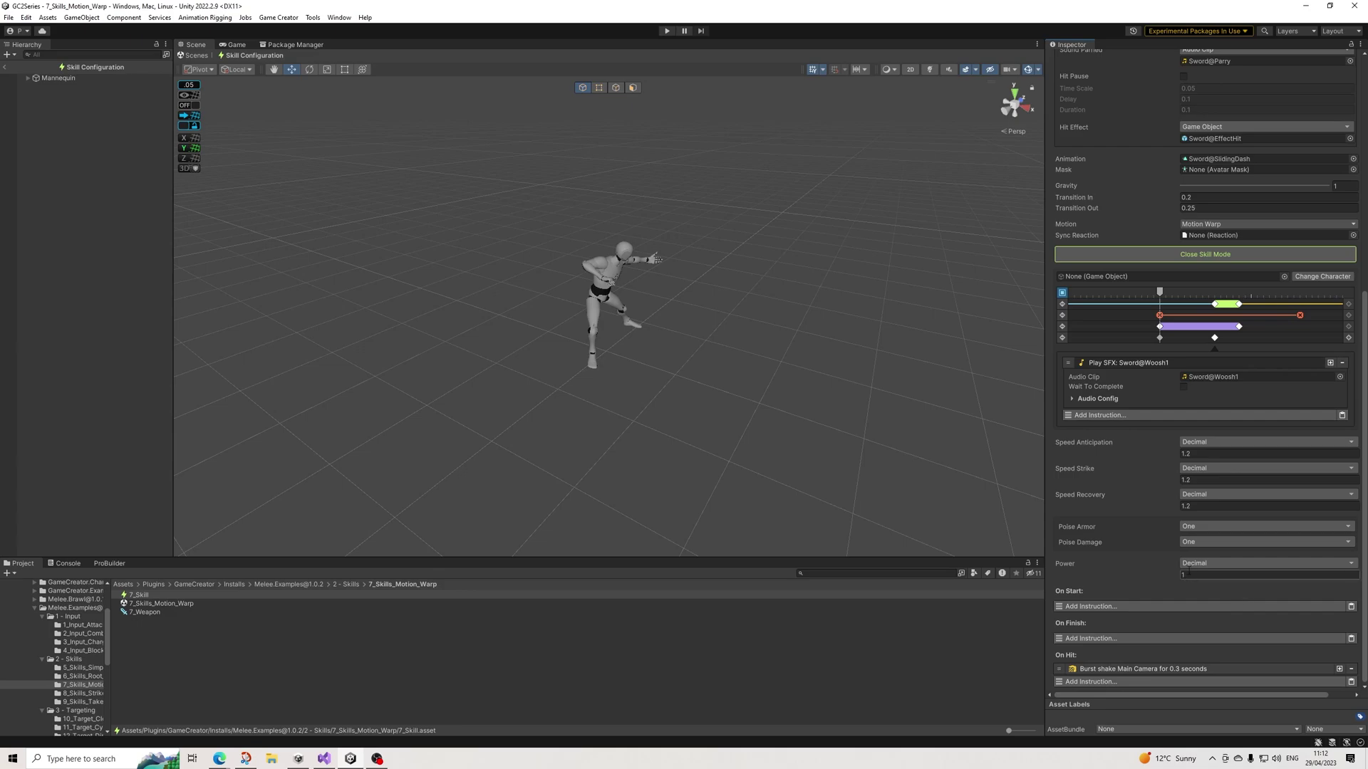
{"action": "scroll", "coordinate": [1197, 556], "scroll_direction": "up", "scroll_amount": 2}
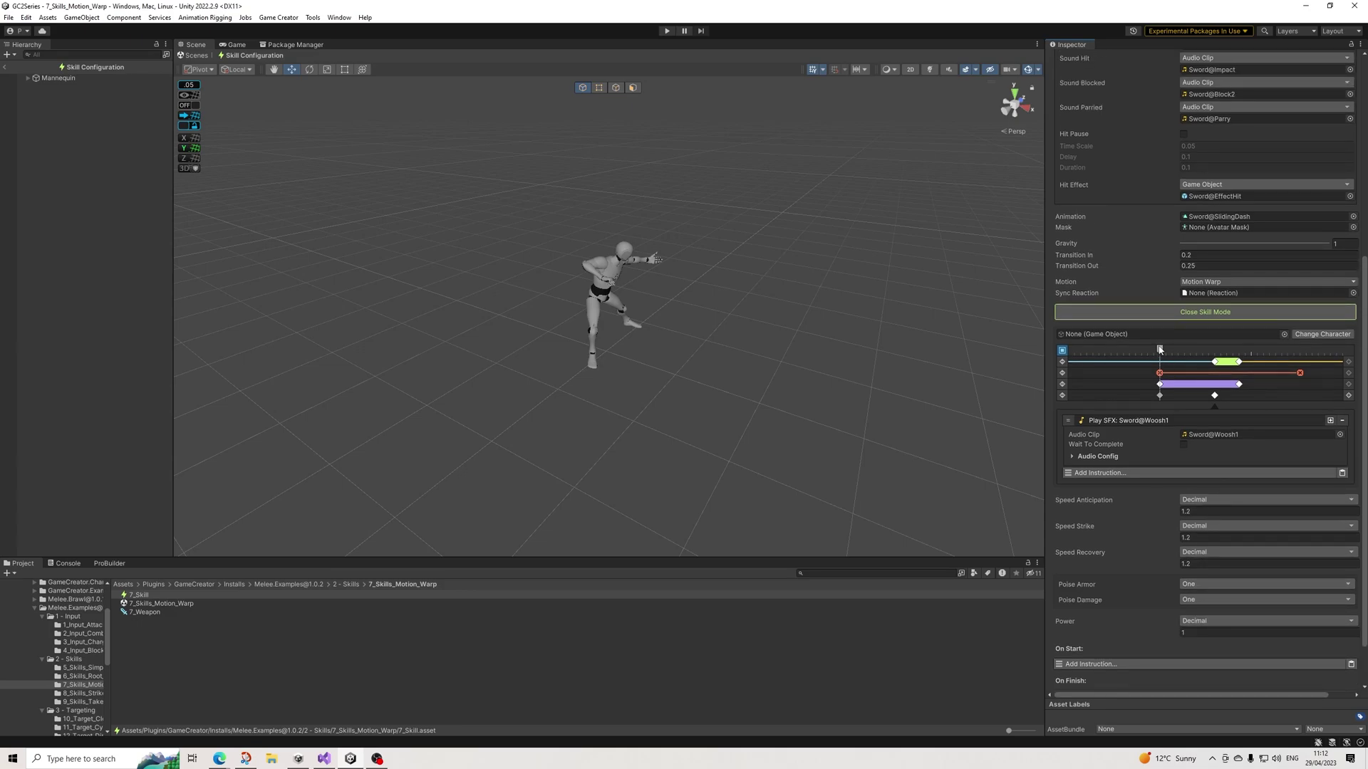
Scrub 7_Skill's playhead to the end marker of the red track, then review the effects settings and the available Motion options
{"action": "left_click_drag", "start_coordinate": [1160, 349], "coordinate": [1303, 381]}
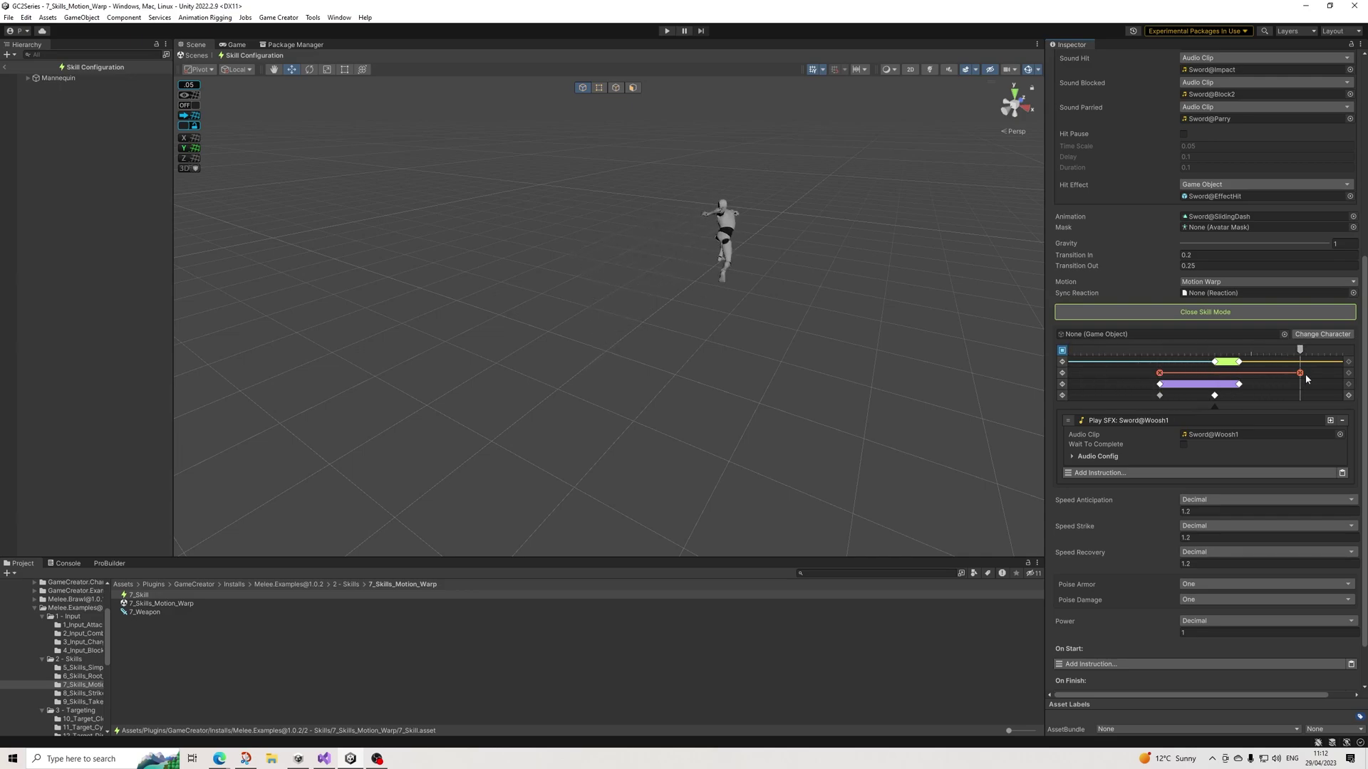
{"action": "scroll", "coordinate": [1253, 411], "scroll_direction": "up", "scroll_amount": 3}
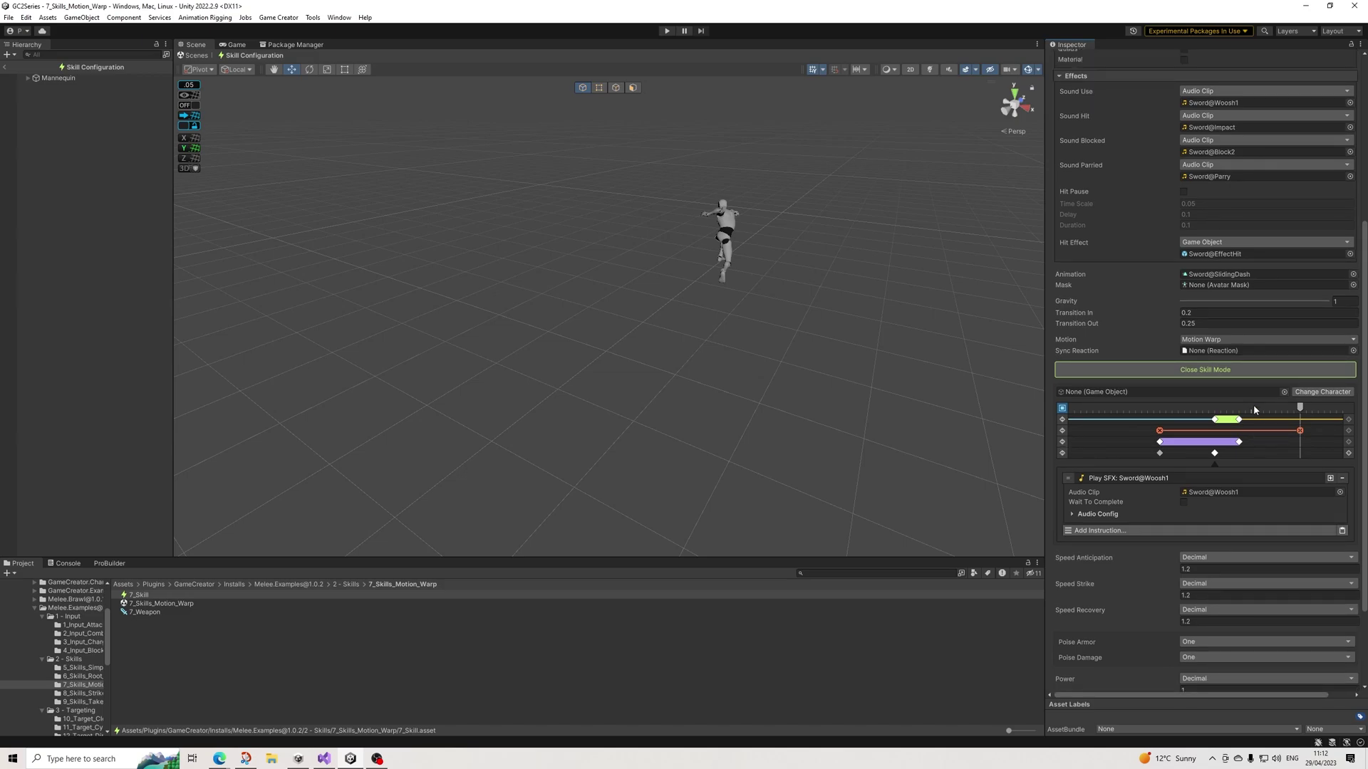
{"action": "scroll", "coordinate": [1257, 411], "scroll_direction": "up", "scroll_amount": 6}
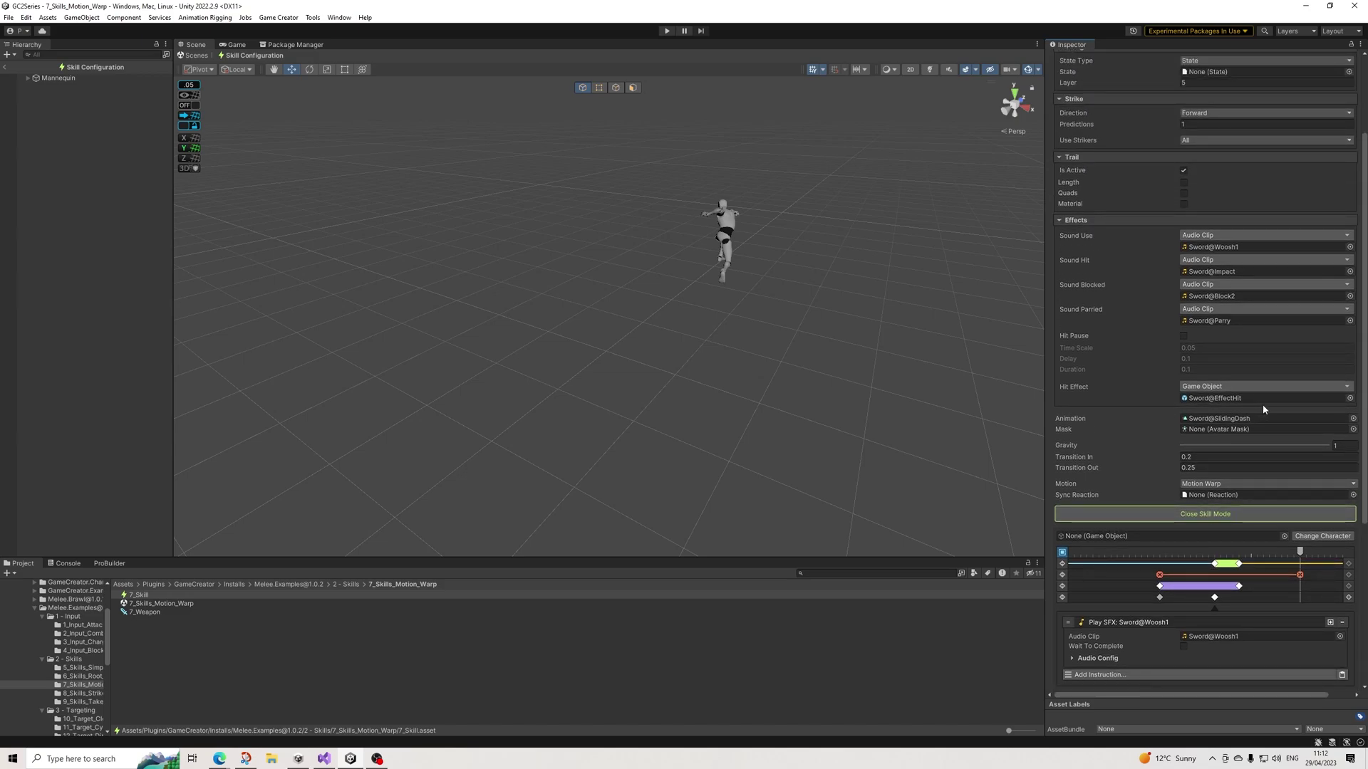
{"action": "scroll", "coordinate": [1263, 406], "scroll_direction": "down", "scroll_amount": 5}
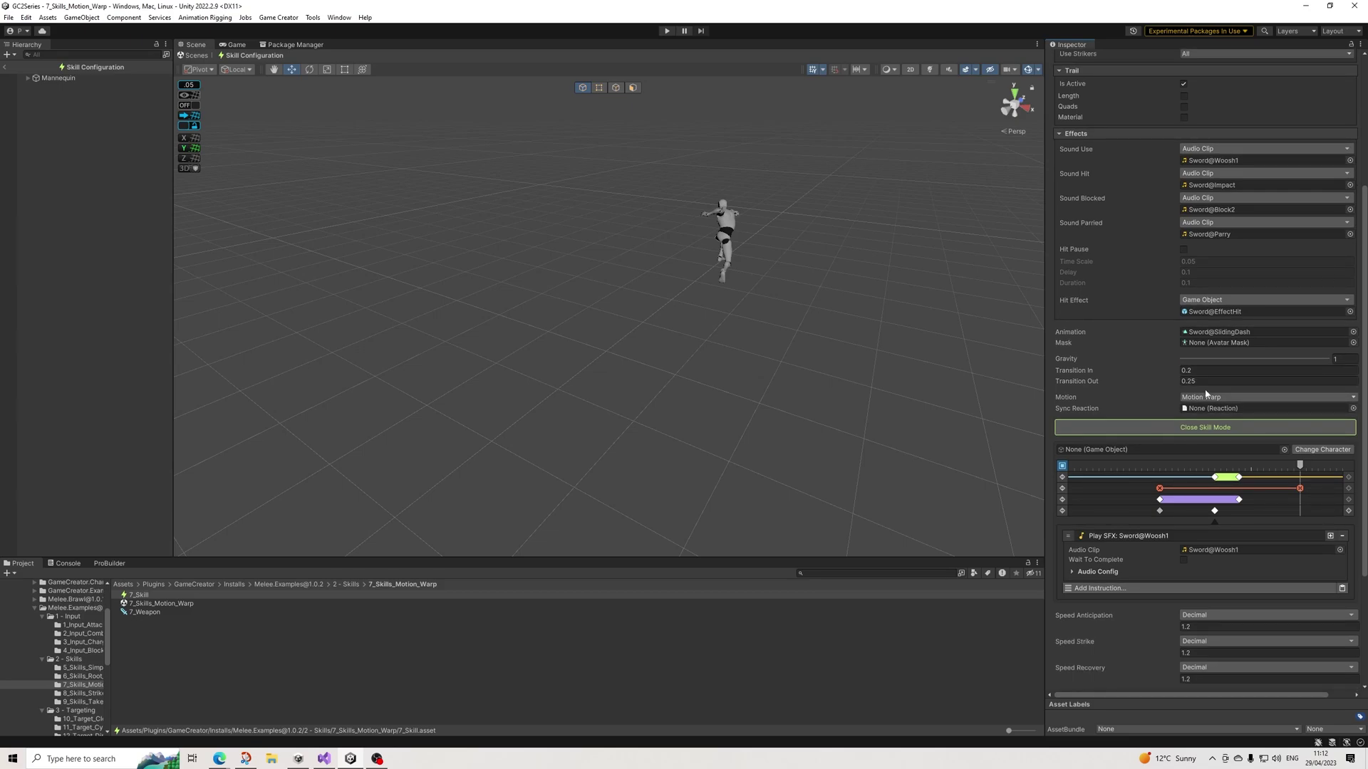
{"action": "left_click", "coordinate": [1188, 397]}
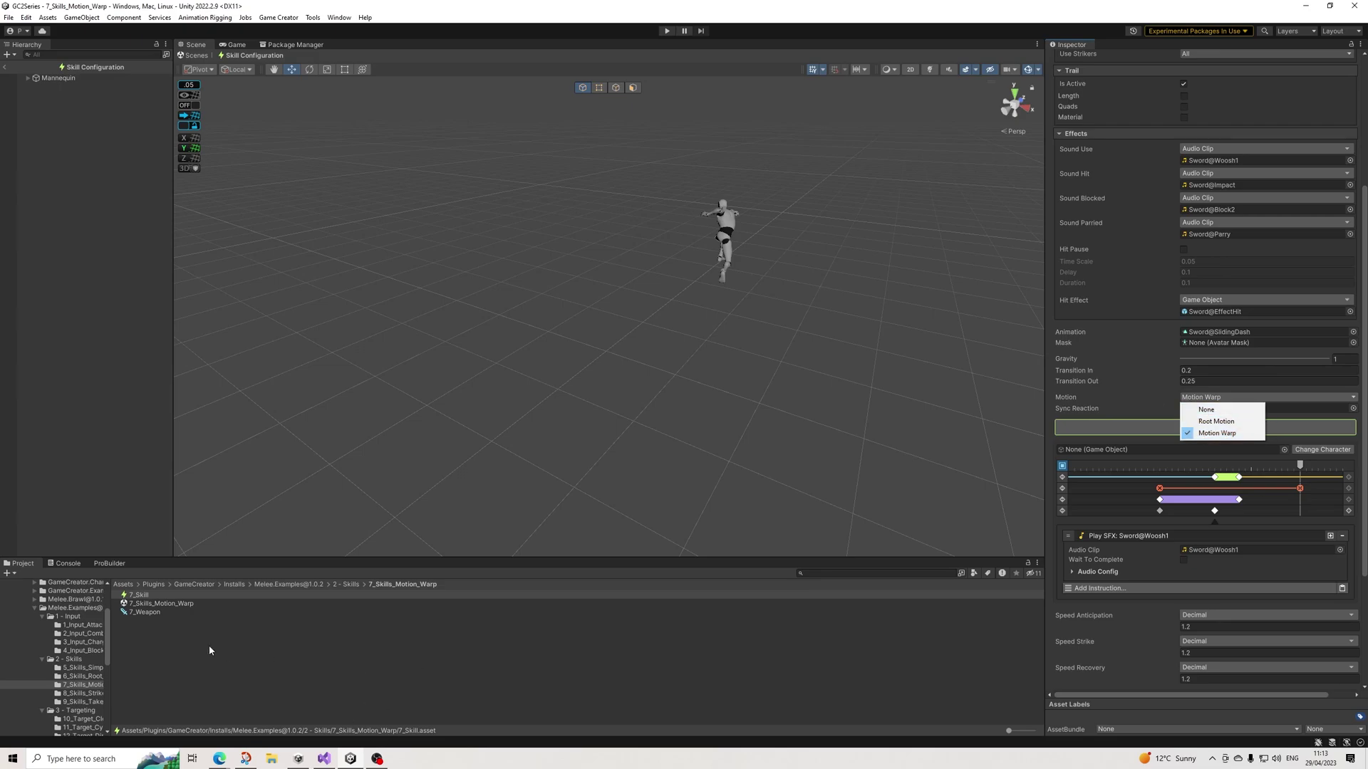
Check the 8_Skills_Strikers folder and open the 9_Skills_Takedown example scene
{"action": "left_click", "coordinate": [78, 694]}
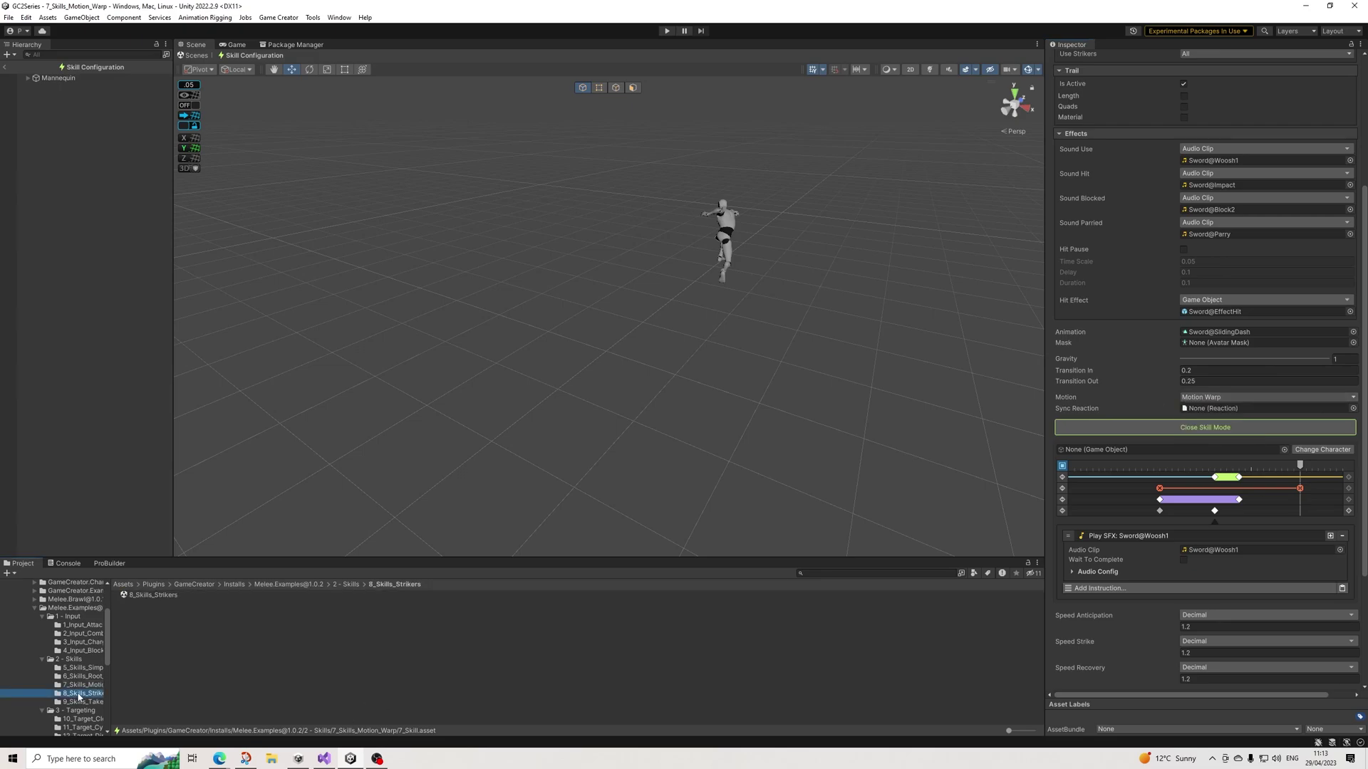
{"action": "left_click", "coordinate": [89, 702]}
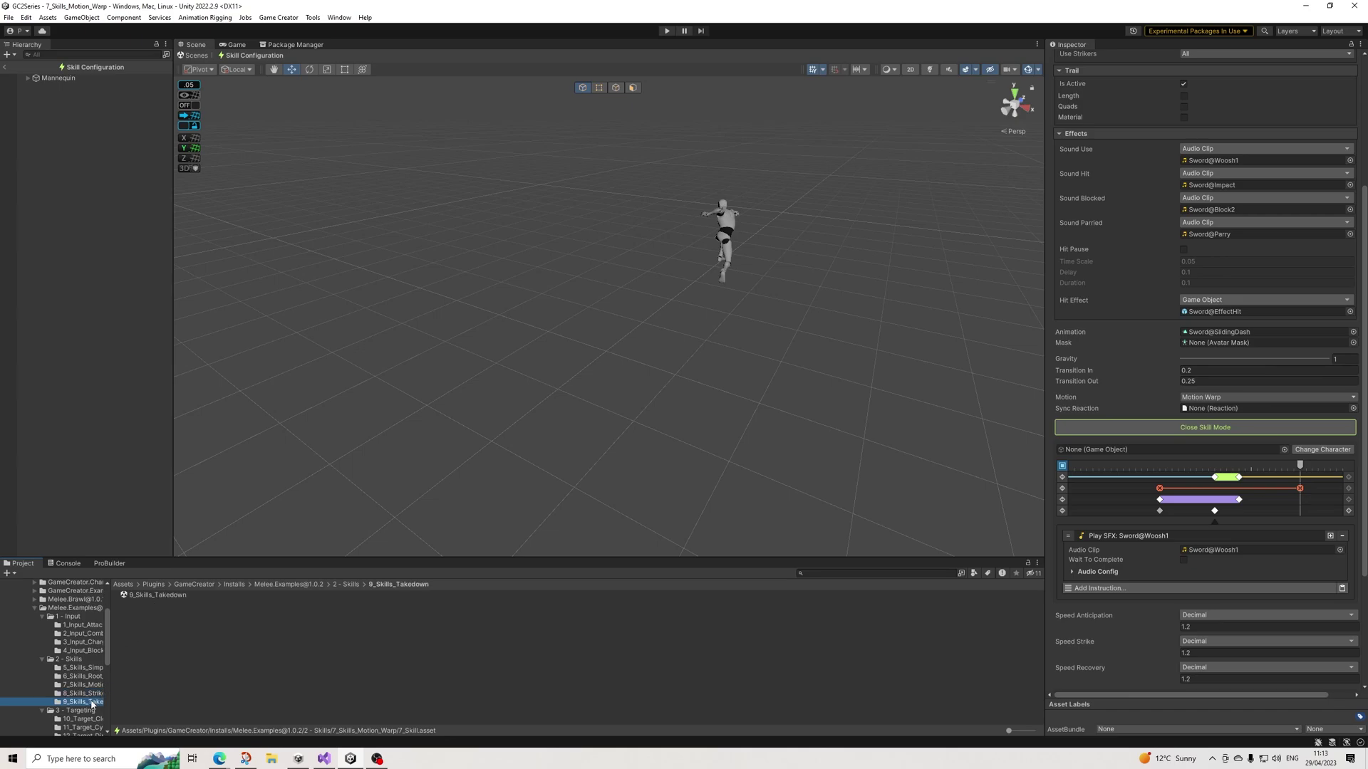
{"action": "left_click", "coordinate": [162, 595]}
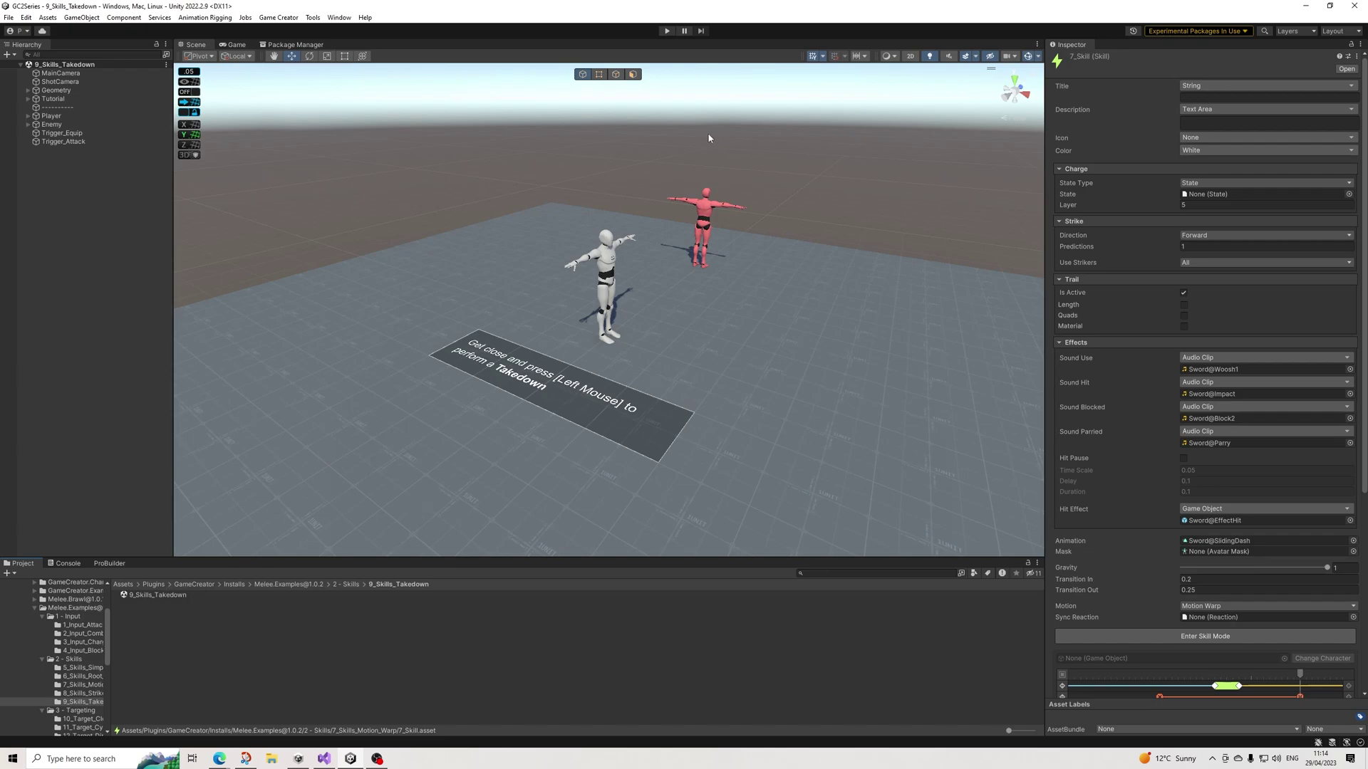
Run the takedown scene, move the player close to the enemy and perform a takedown
{"action": "left_click", "coordinate": [673, 29]}
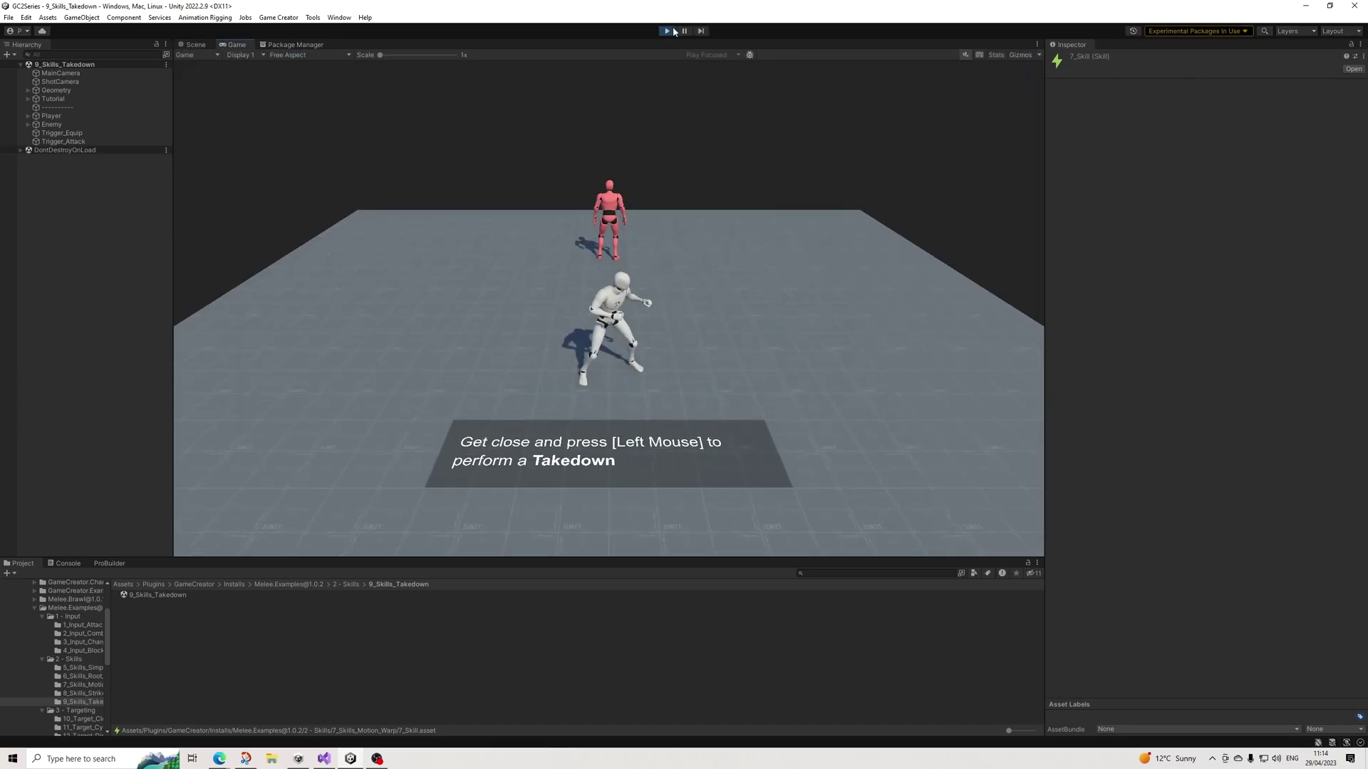
{"action": "key", "text": "w"}
{"action": "key", "text": "a"}
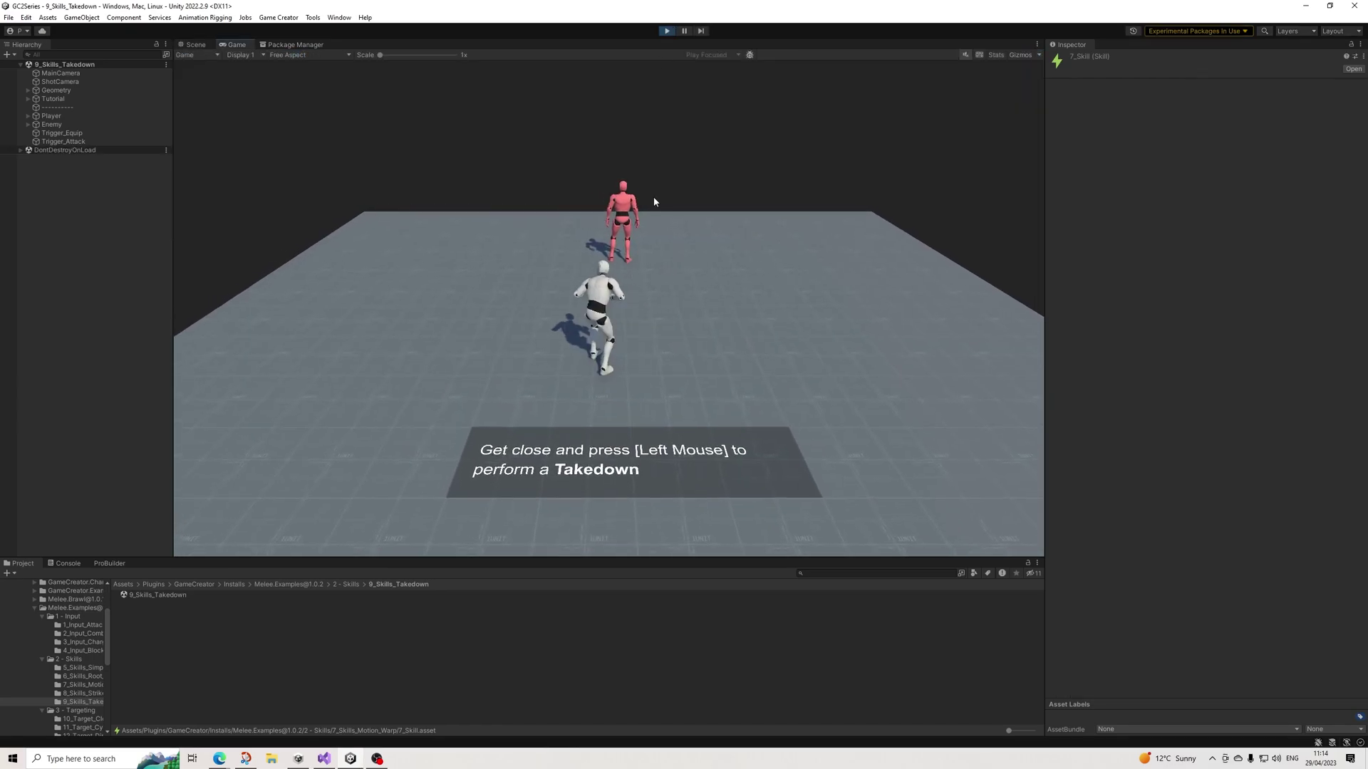
{"action": "left_click", "coordinate": [658, 203]}
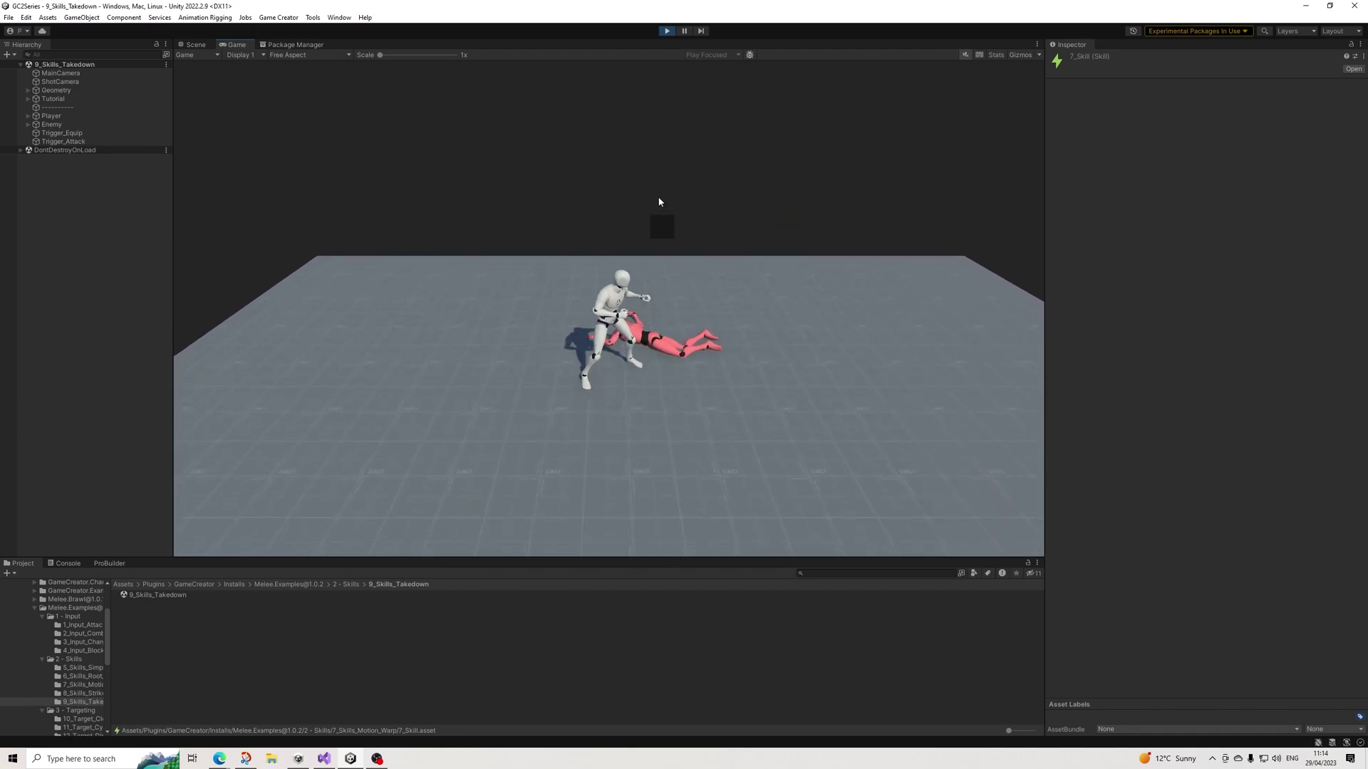
Move the player around the enemy and repeat the takedown from different angles to compare the animations
{"action": "key", "text": "a"}
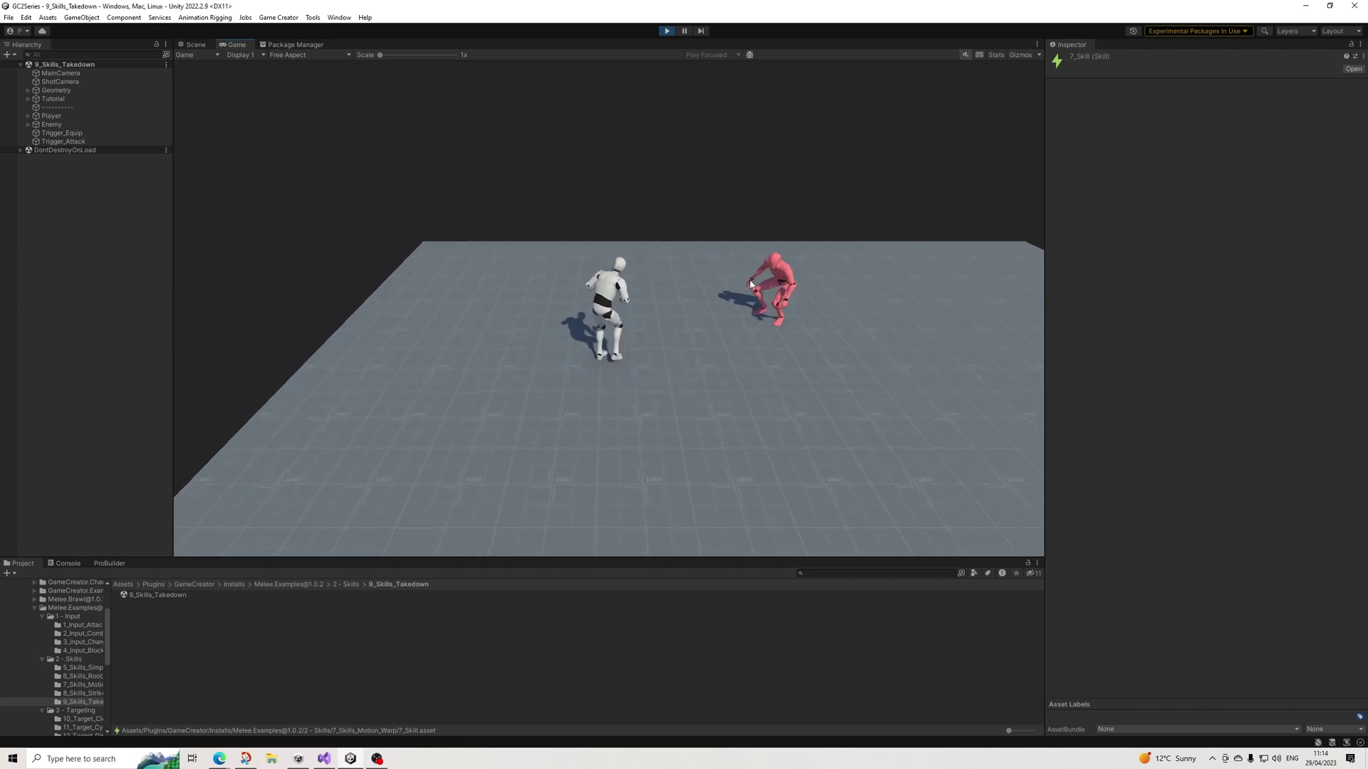
{"action": "key", "text": "s"}
{"action": "key", "text": "d"}
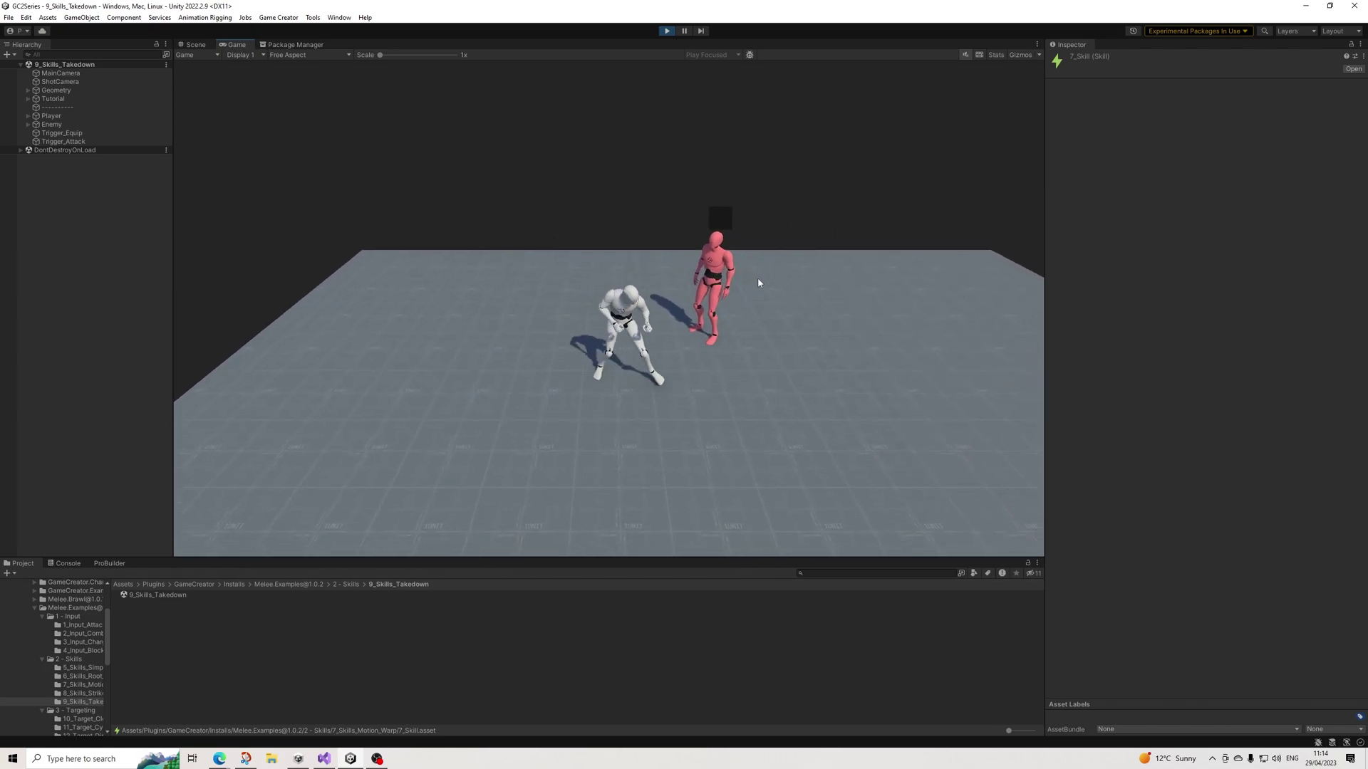
{"action": "key", "text": "w"}
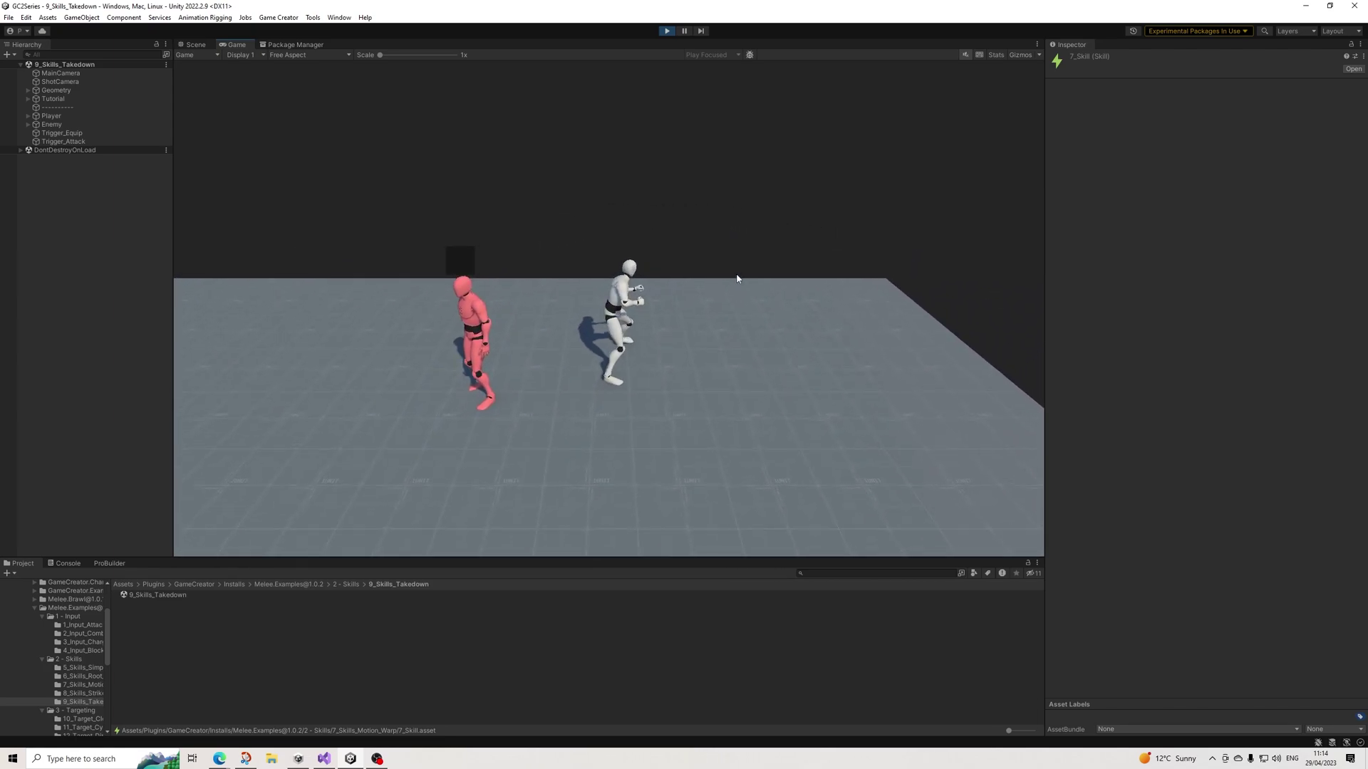
{"action": "left_click", "coordinate": [736, 275]}
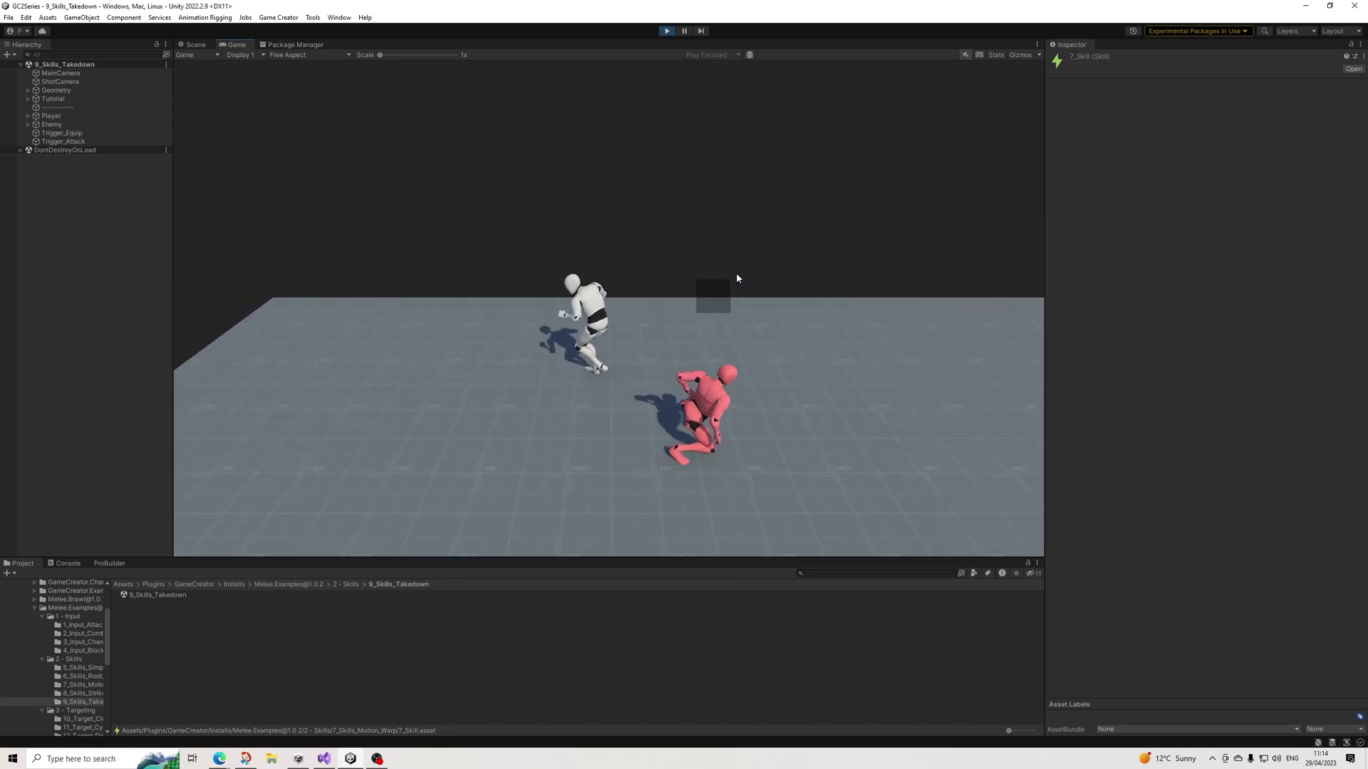
{"action": "left_click", "coordinate": [739, 278]}
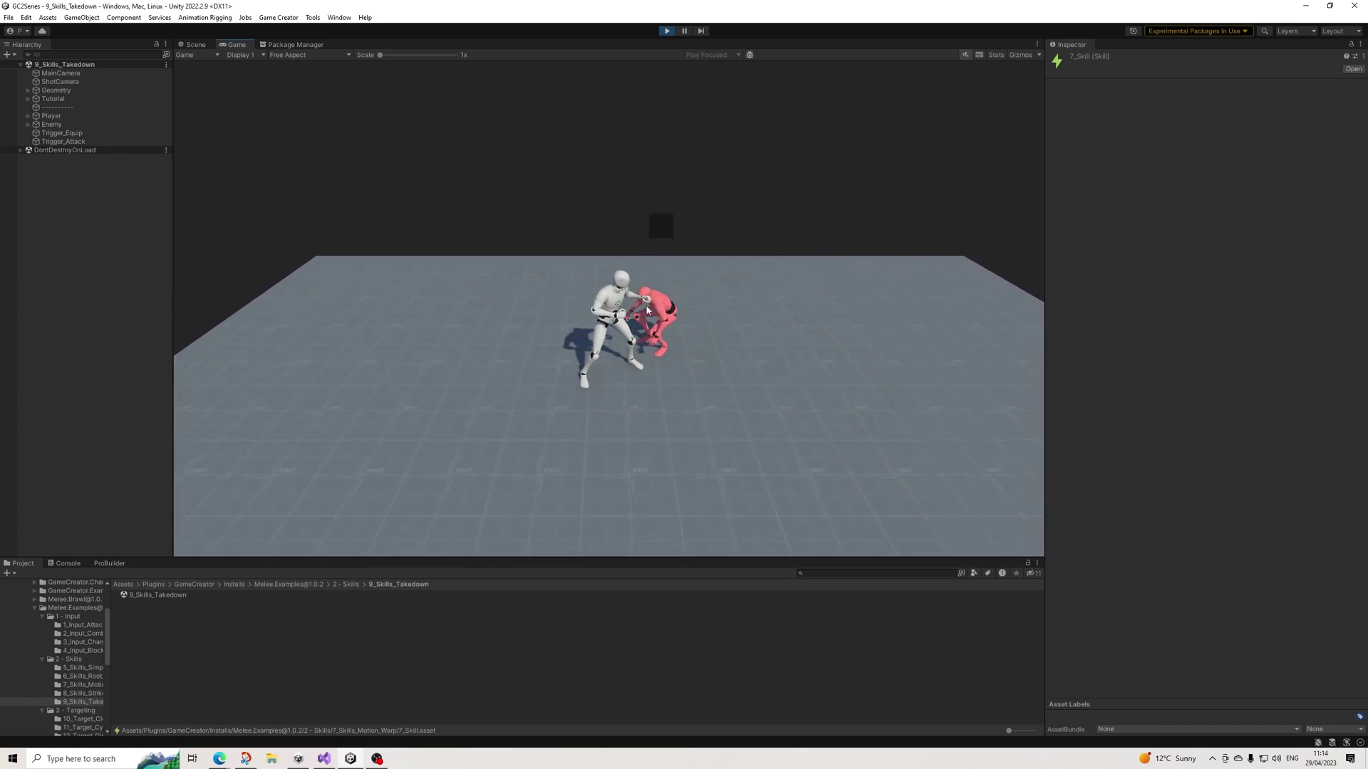
{"action": "left_click", "coordinate": [681, 301]}
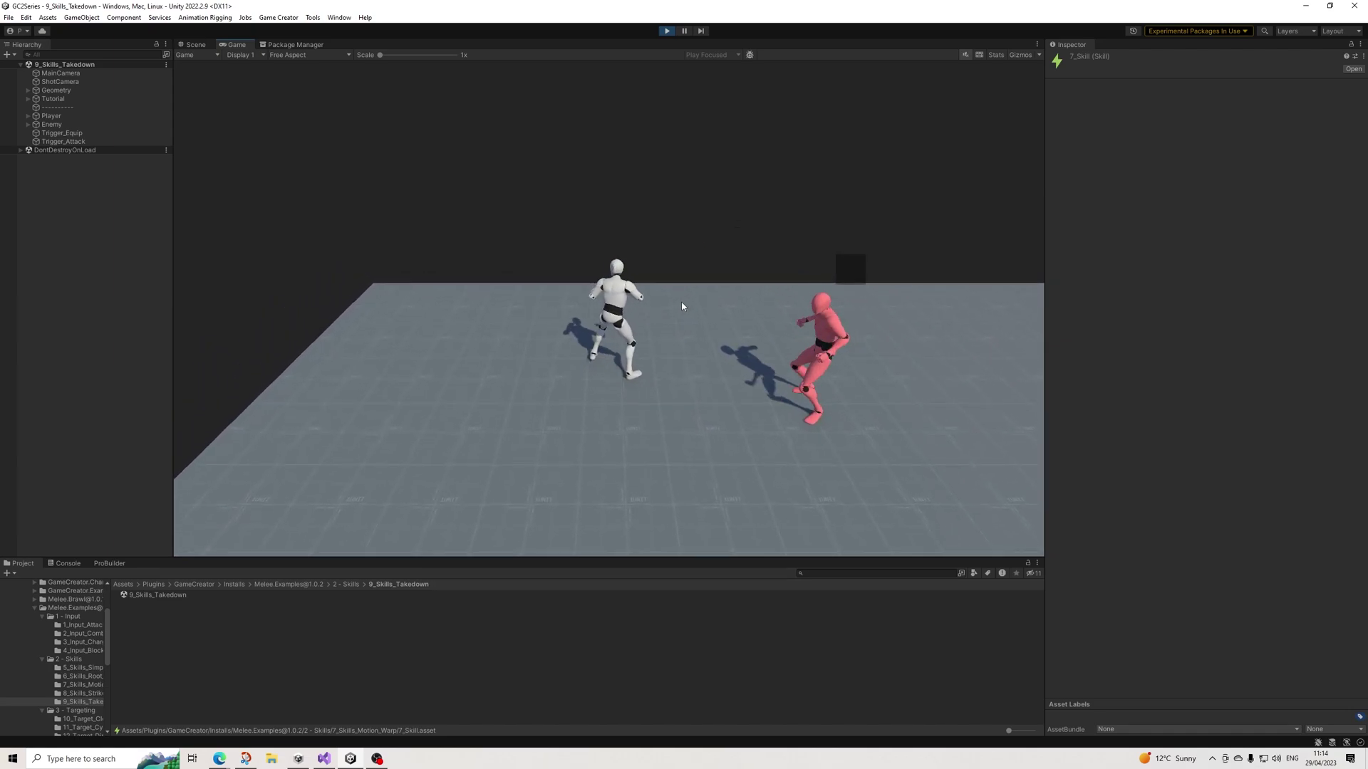
{"action": "key", "text": "w"}
{"action": "key", "text": "a"}
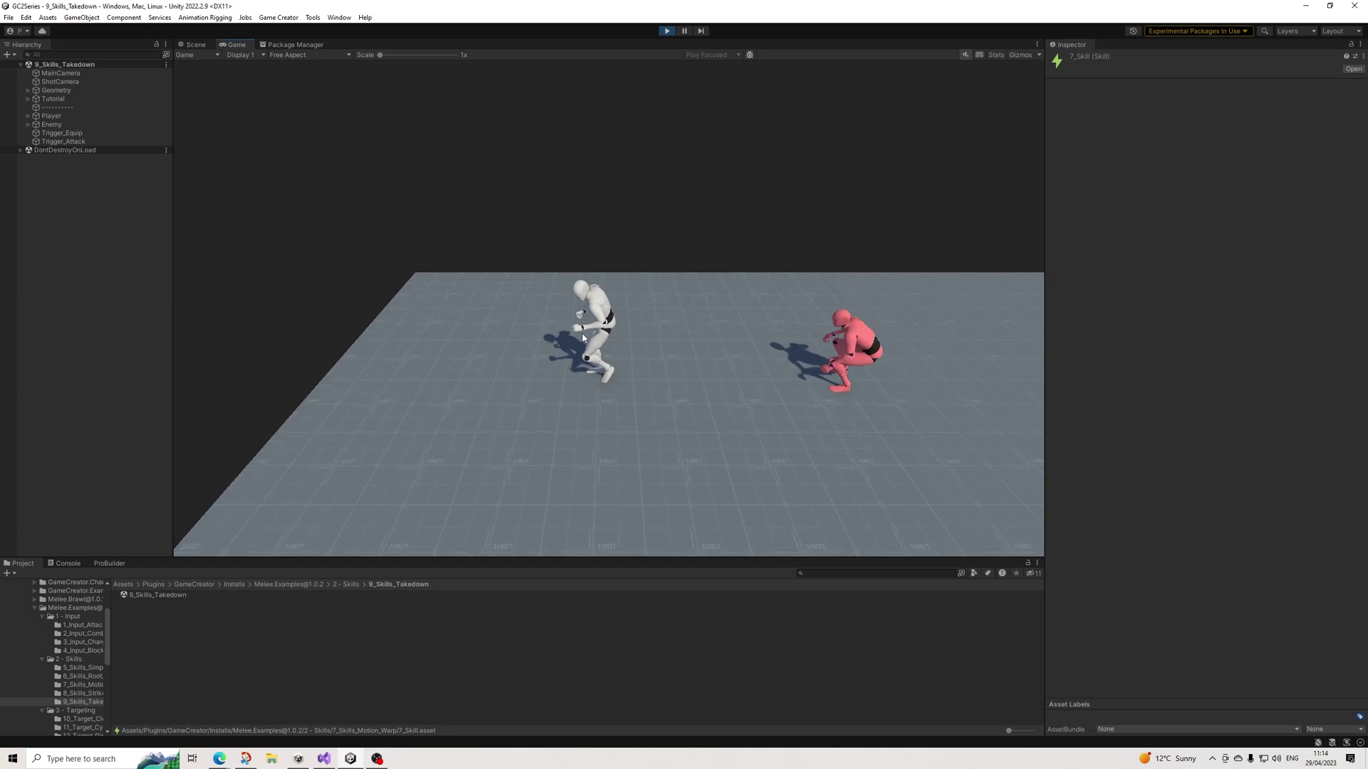
{"action": "key", "text": "d"}
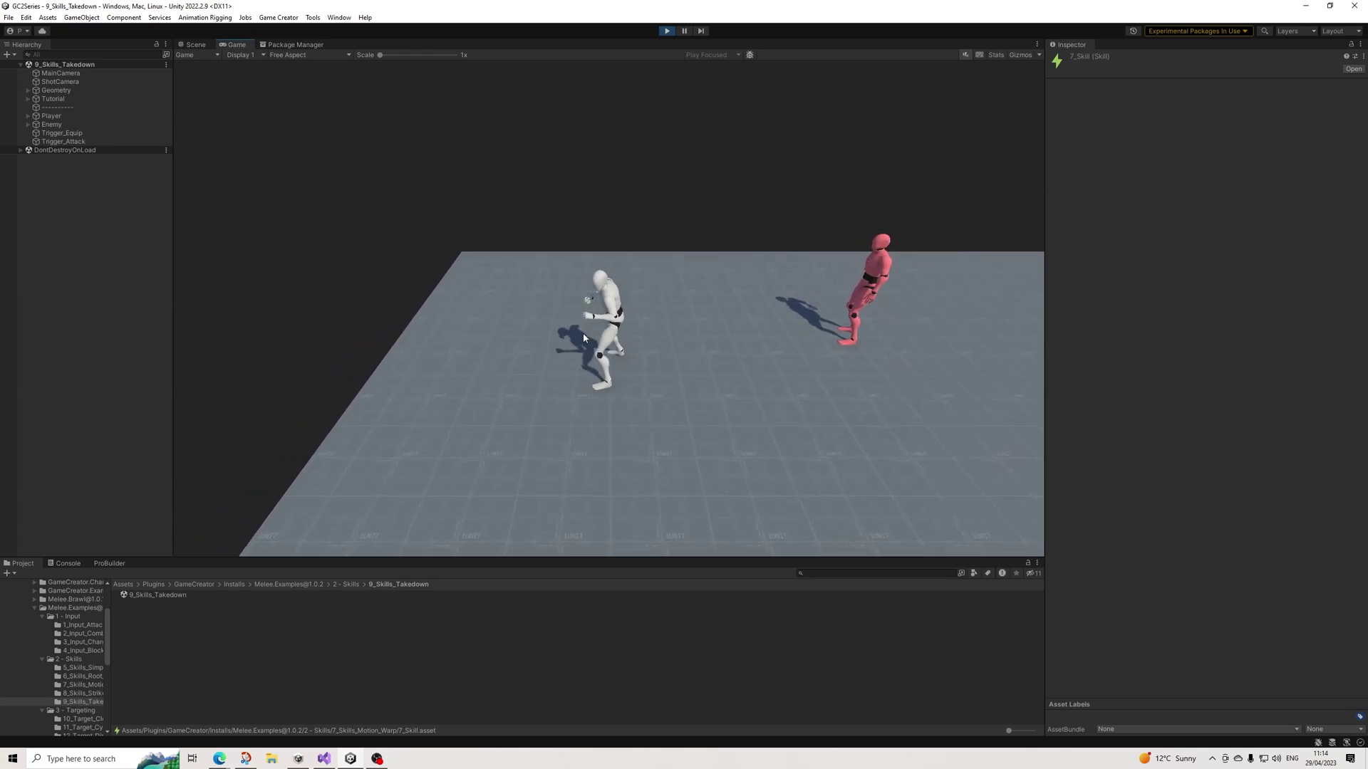
{"action": "left_click", "coordinate": [583, 333]}
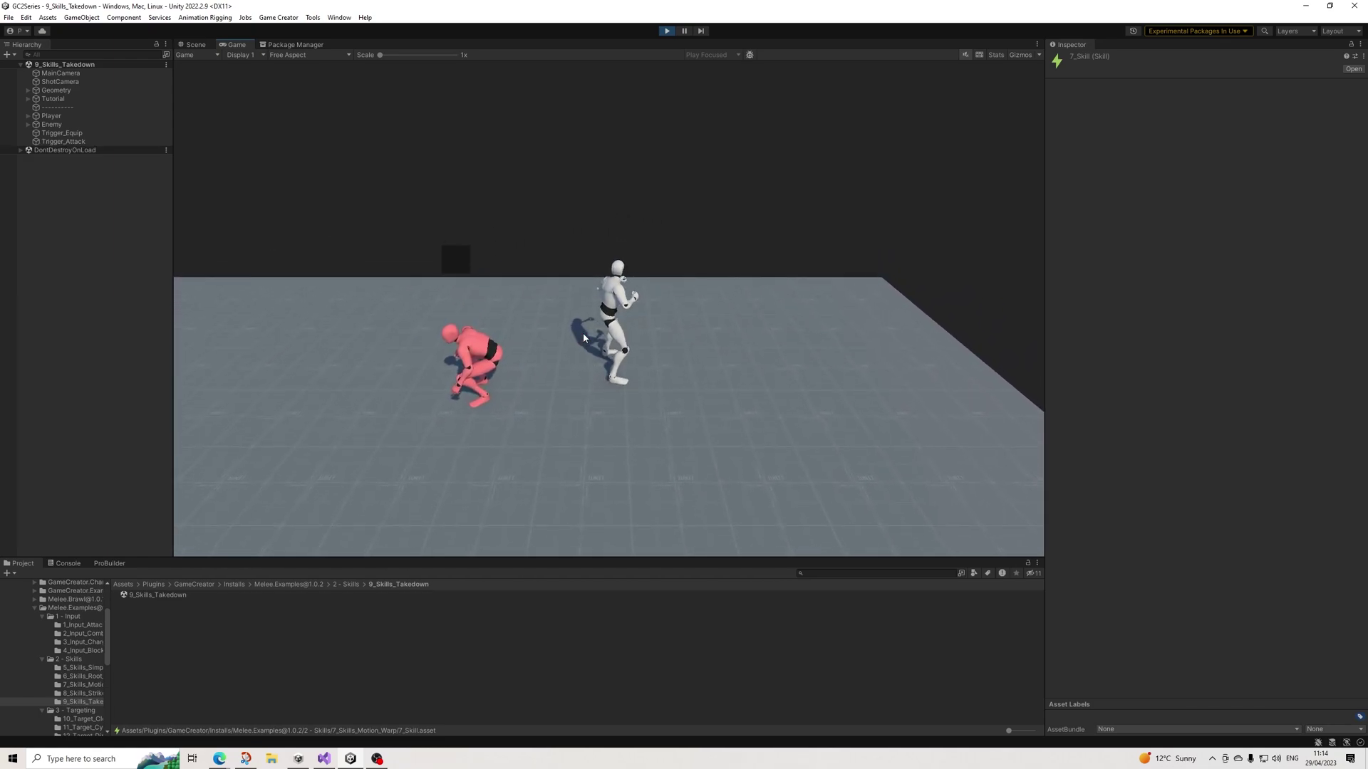
{"action": "left_click", "coordinate": [582, 337]}
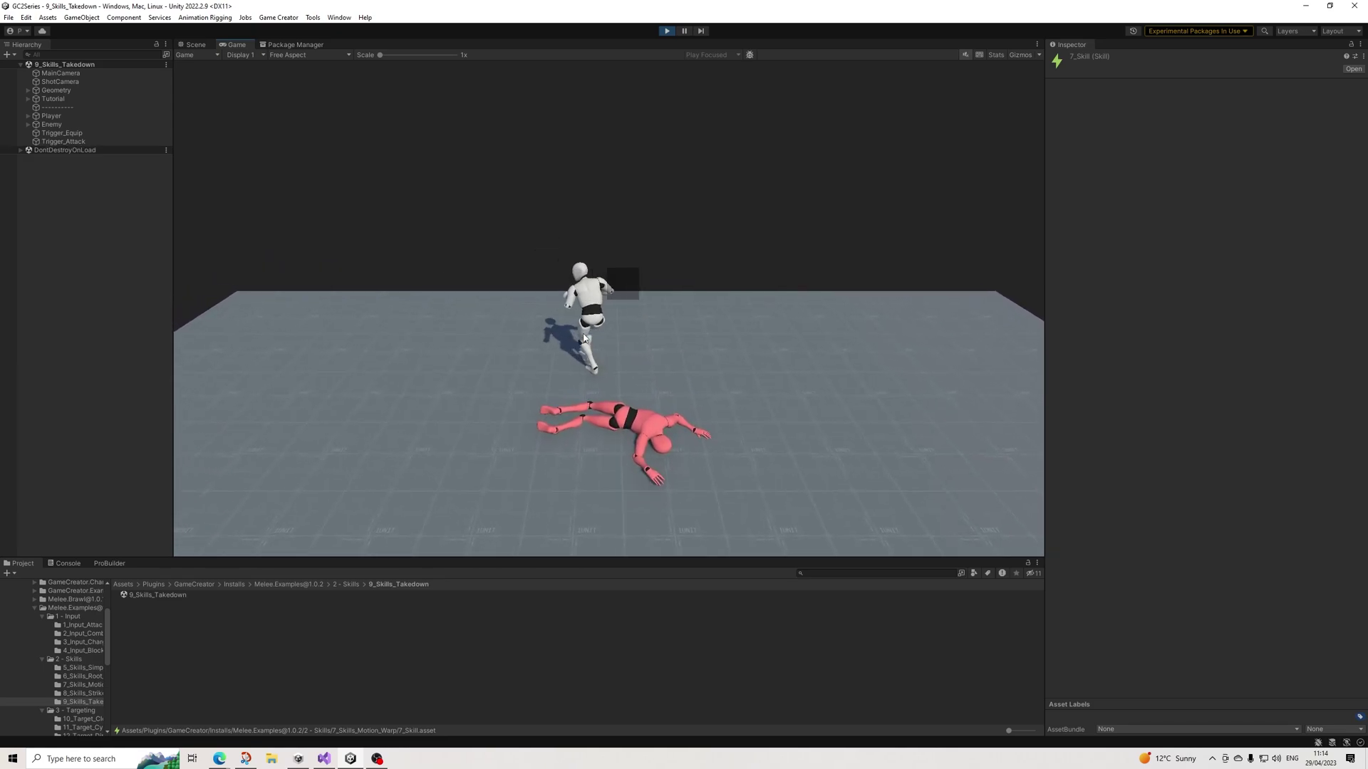
{"action": "key", "text": "d"}
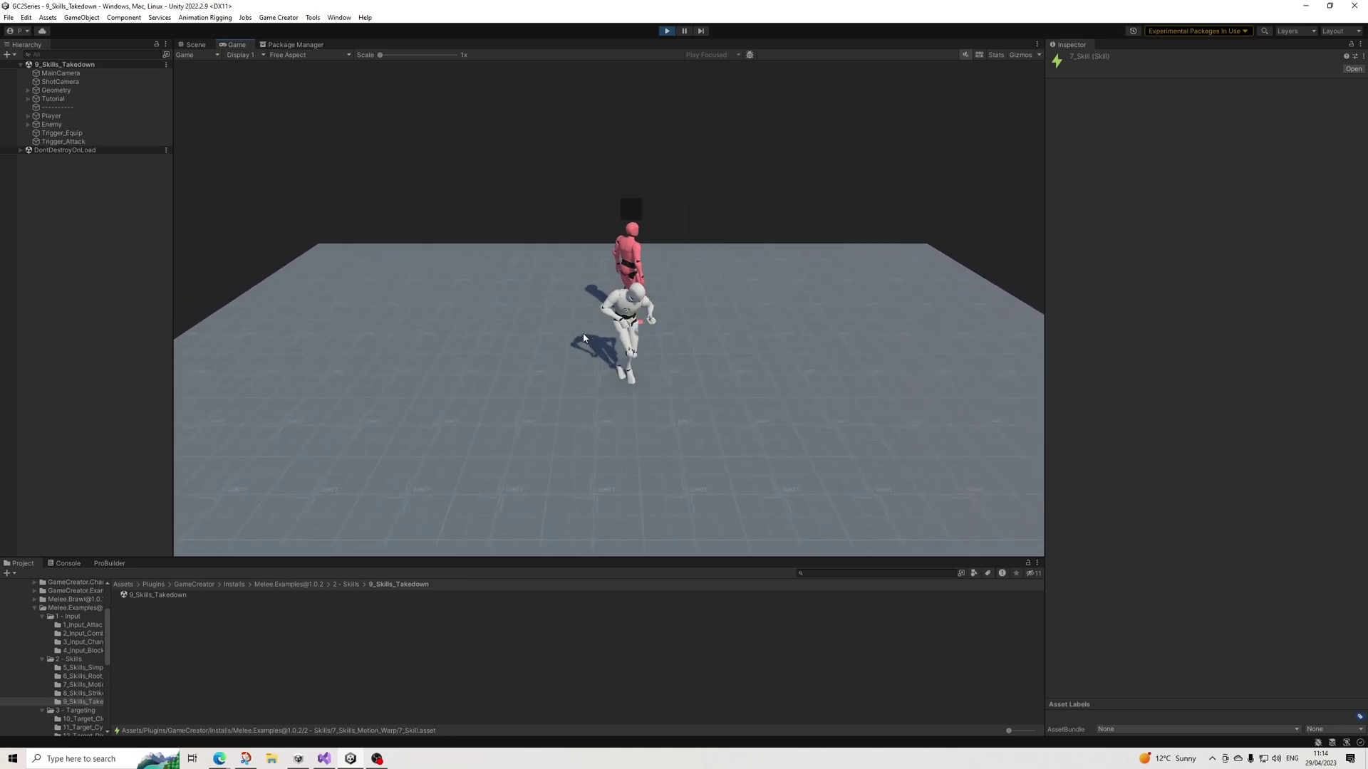
{"action": "key", "text": "a"}
{"action": "left_click", "coordinate": [584, 338]}
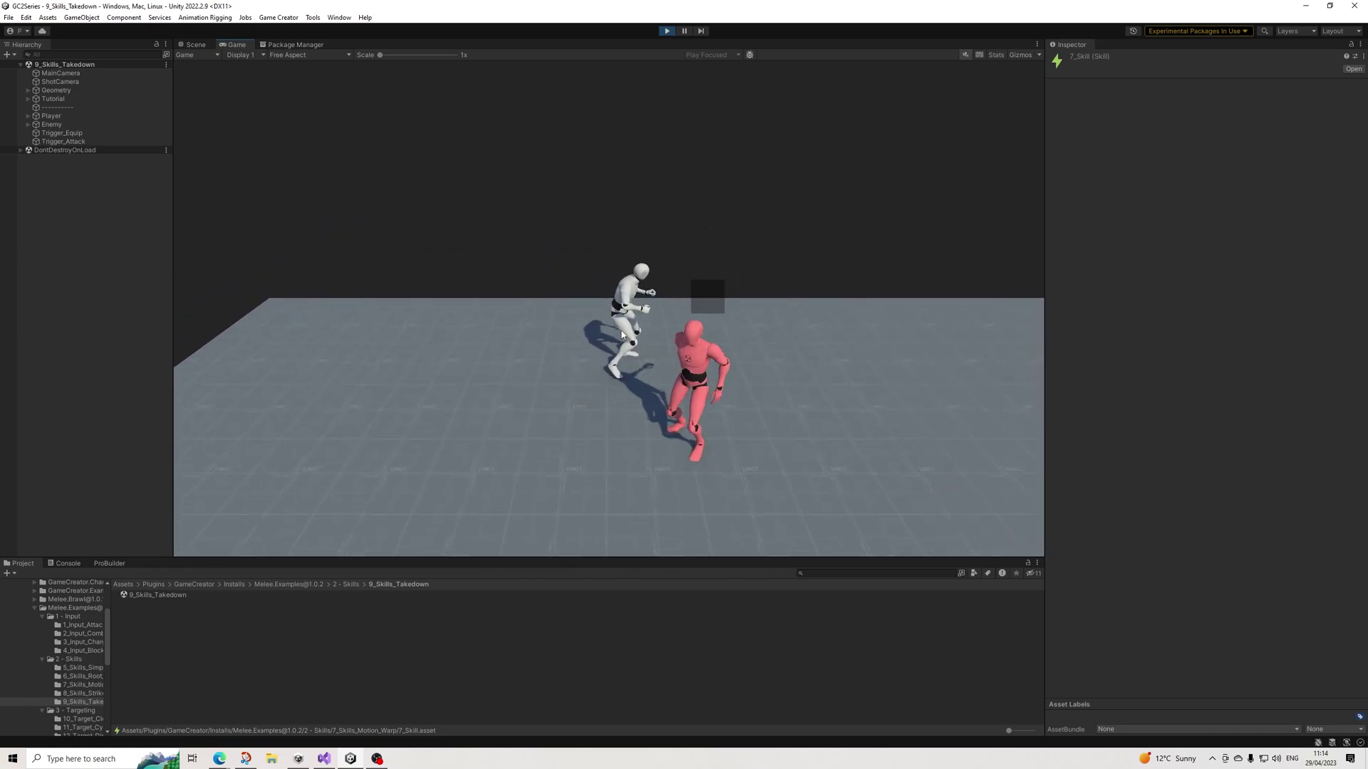
{"action": "left_click", "coordinate": [620, 334]}
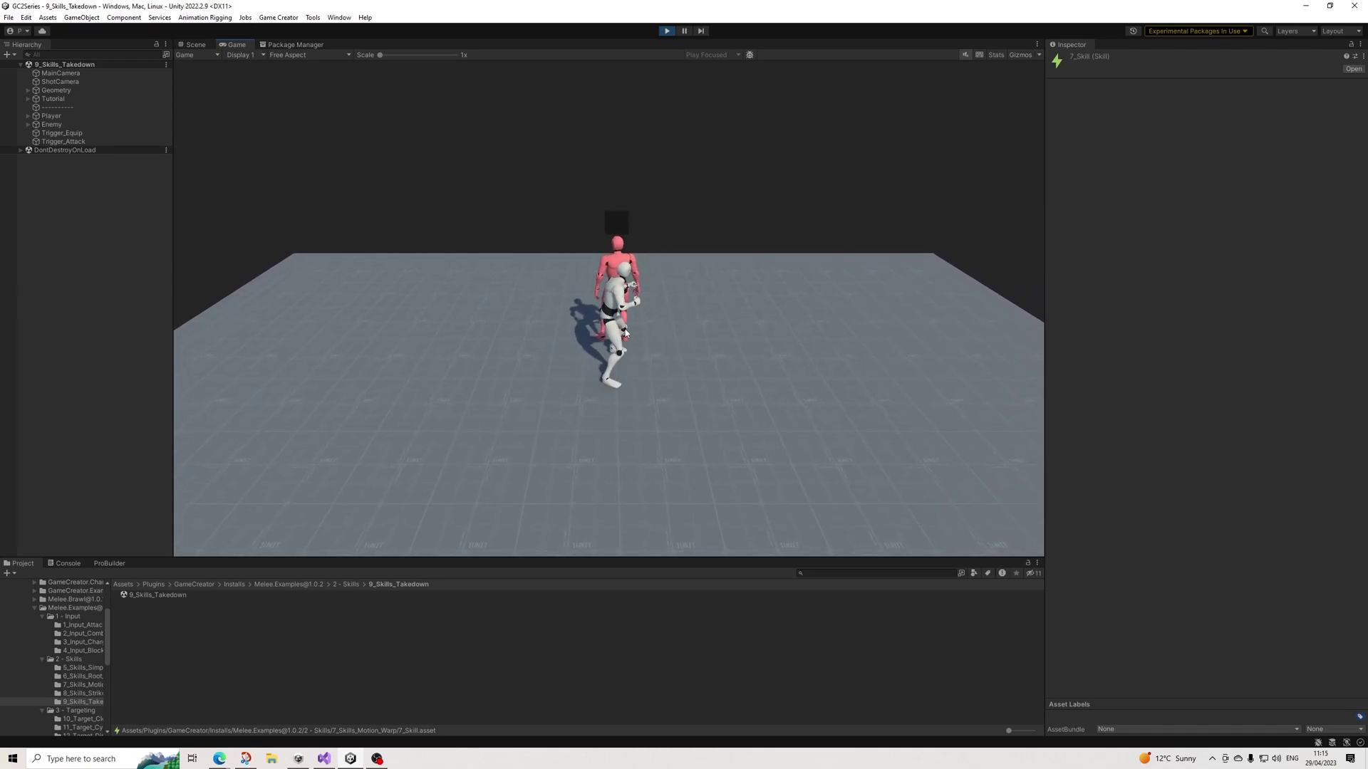
{"action": "left_click", "coordinate": [625, 333]}
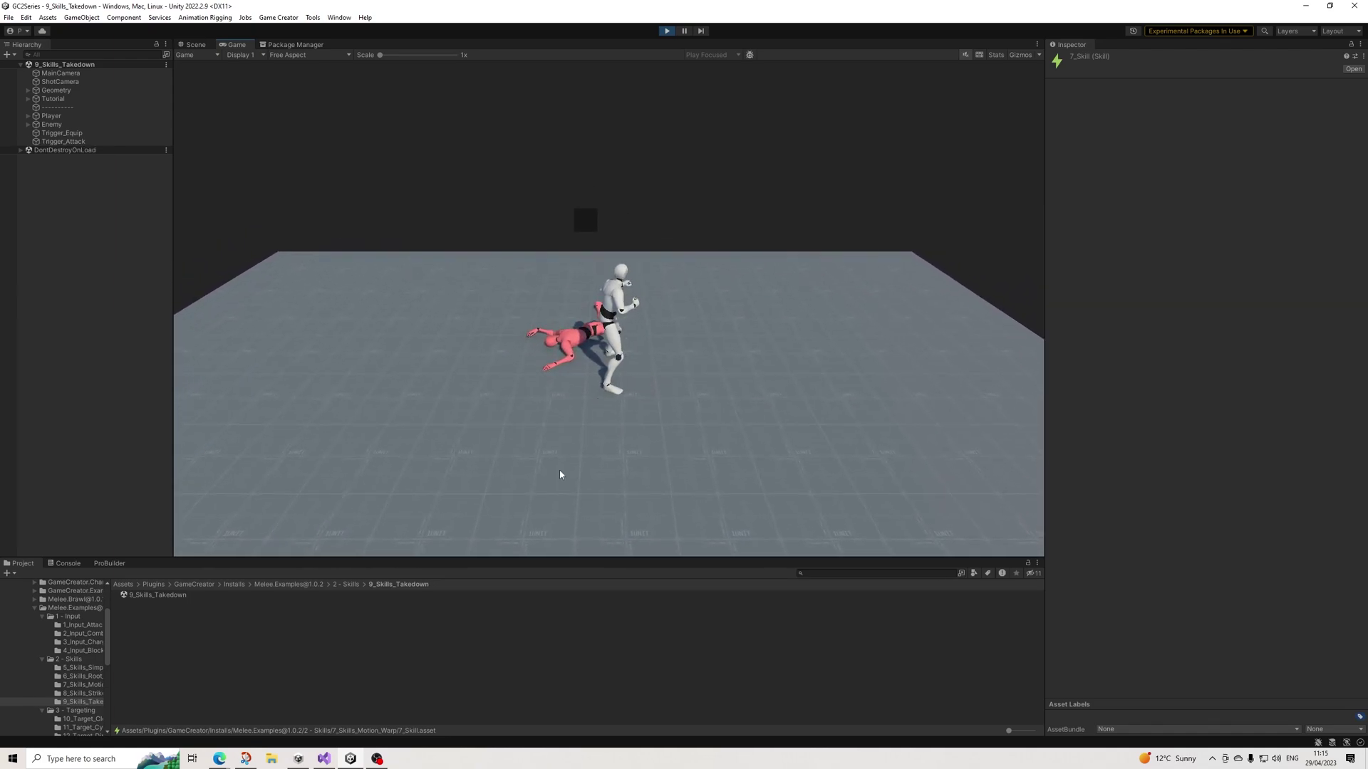
Test a few more takedowns at different distances from the enemy and stop the running scene
{"action": "left_click", "coordinate": [598, 282]}
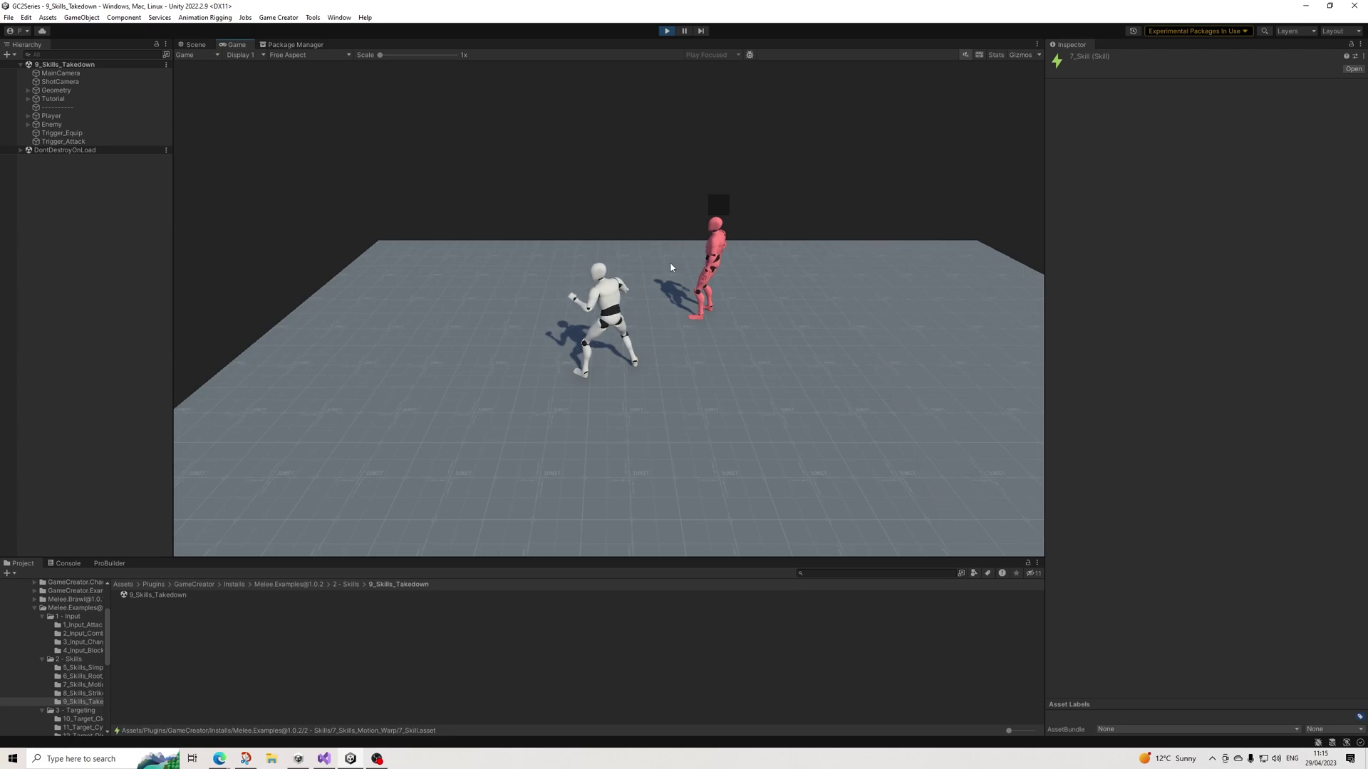
{"action": "left_click", "coordinate": [670, 261]}
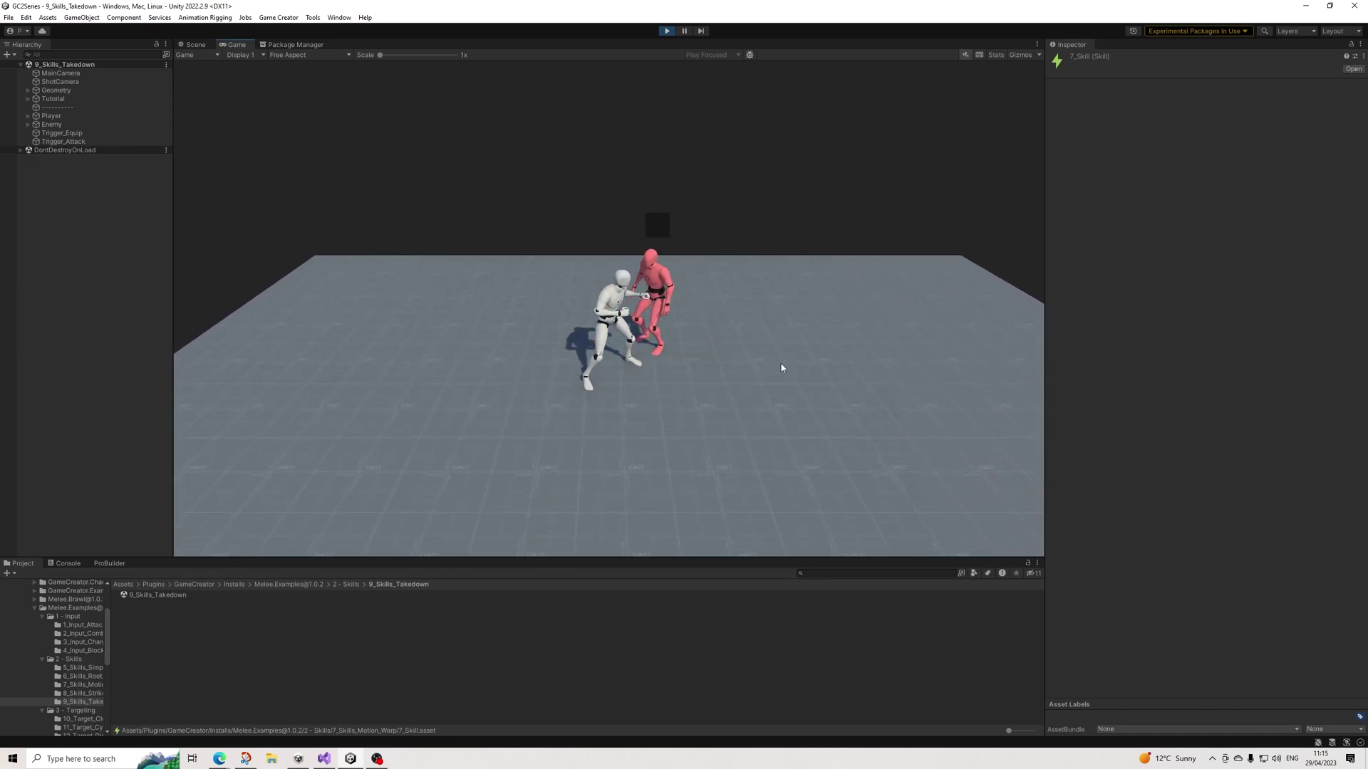
{"action": "key", "text": "d"}
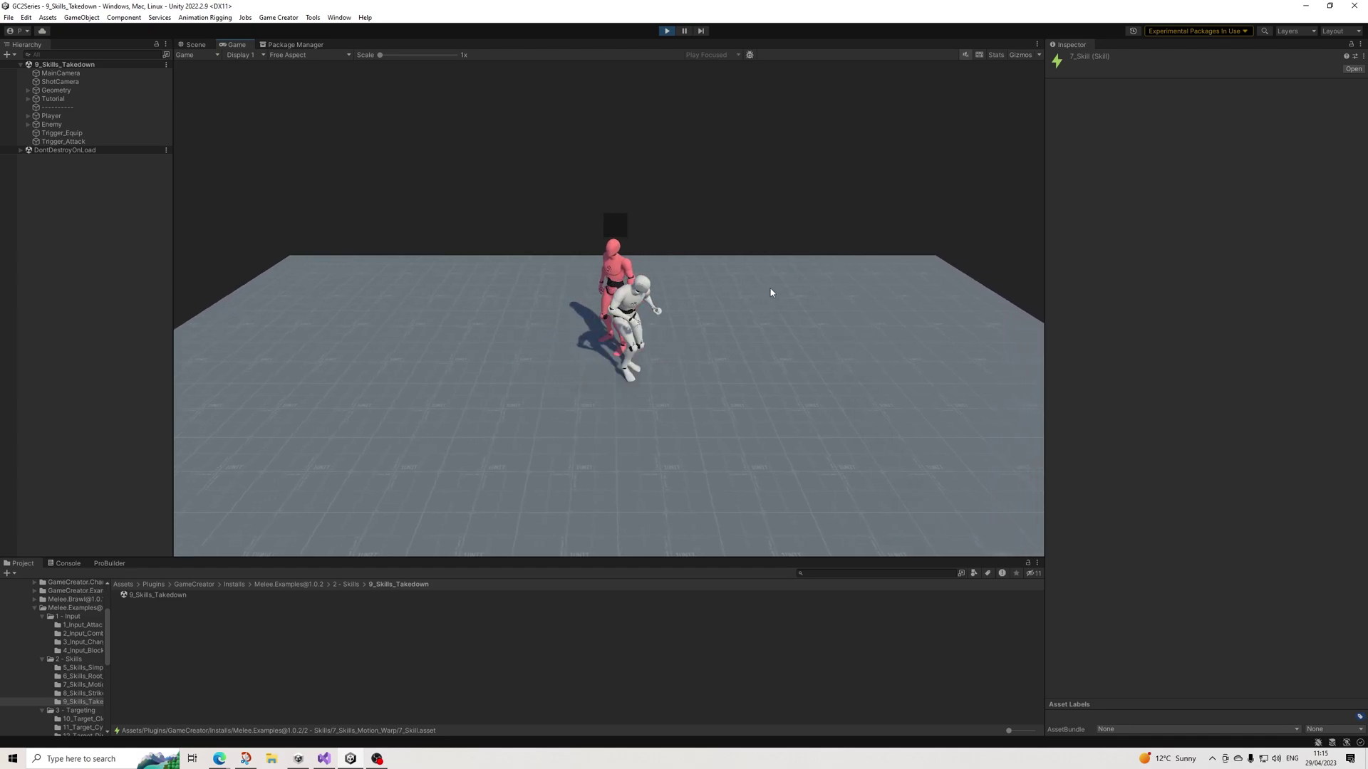
{"action": "left_click", "coordinate": [756, 277]}
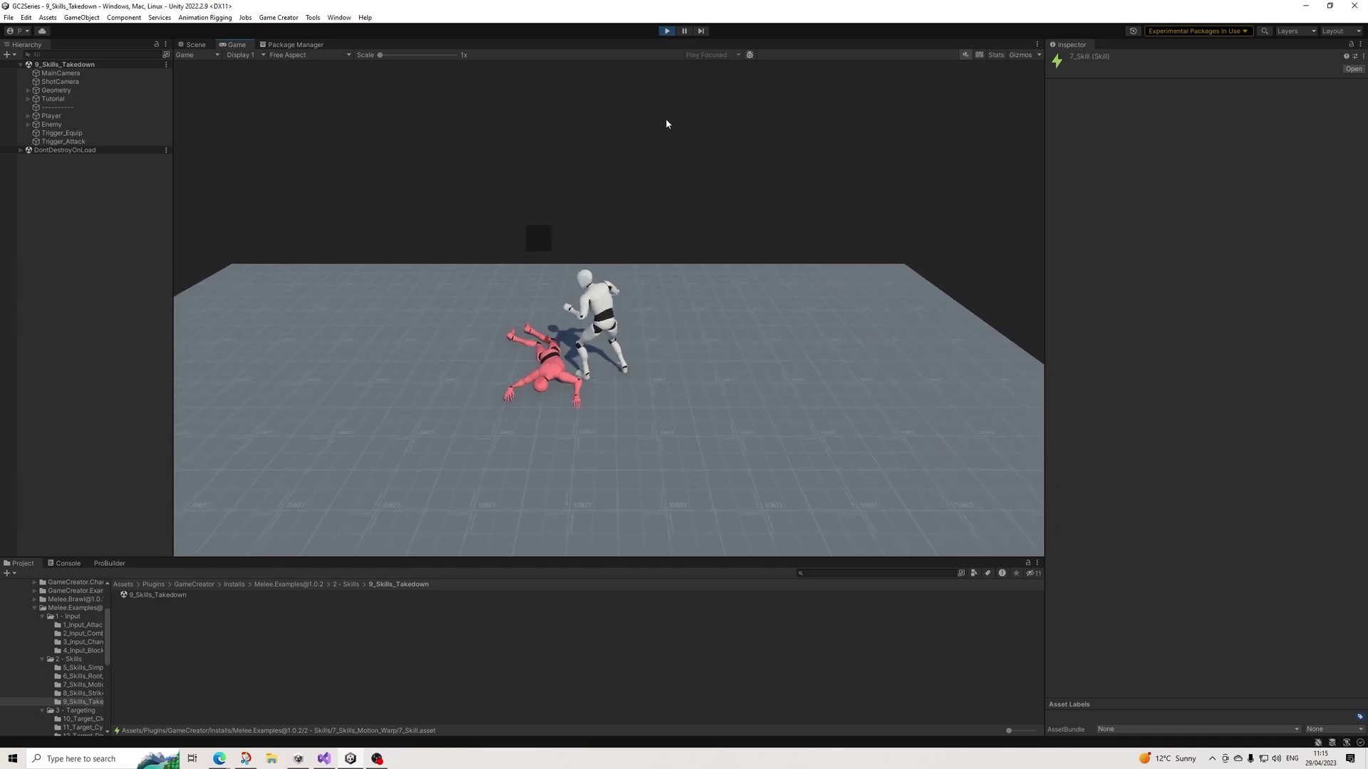
{"action": "key", "text": "a"}
{"action": "key", "text": "w"}
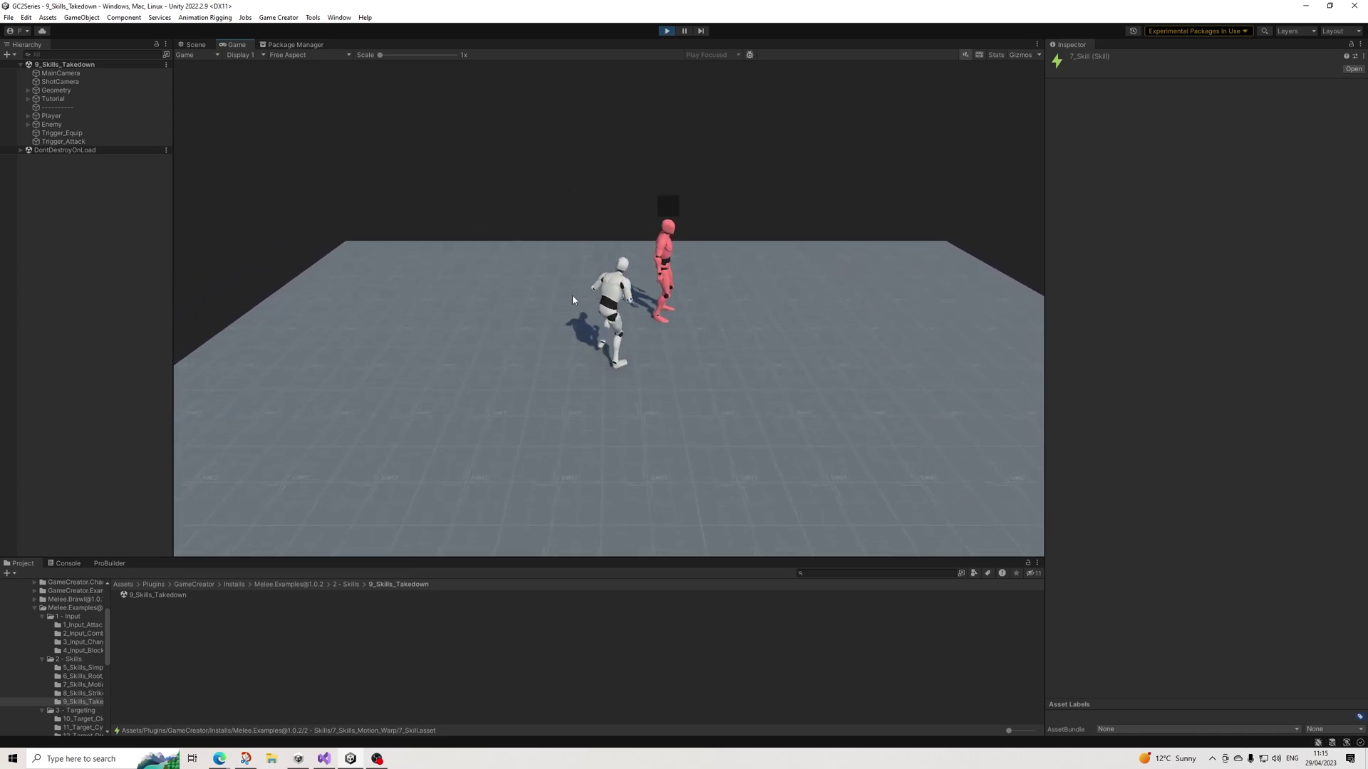
{"action": "left_click", "coordinate": [583, 296]}
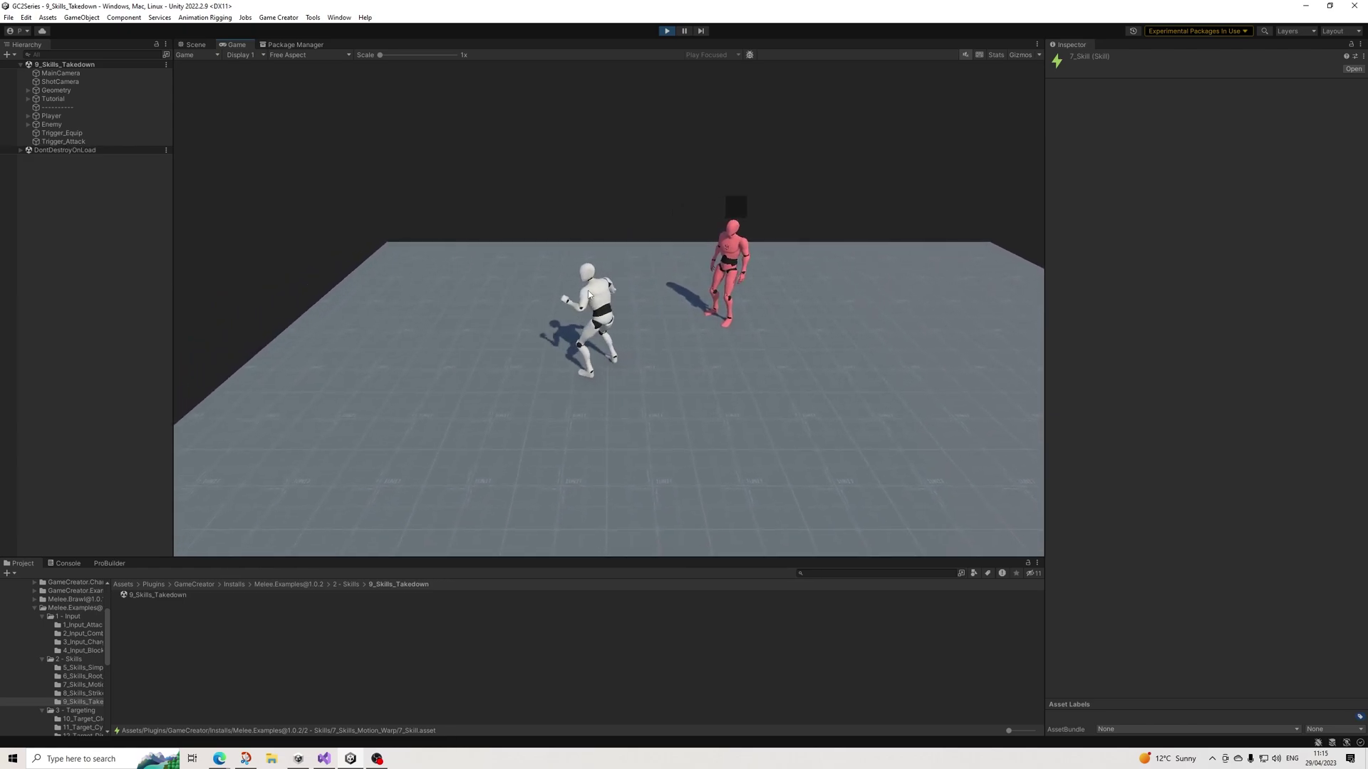
{"action": "key", "text": "a"}
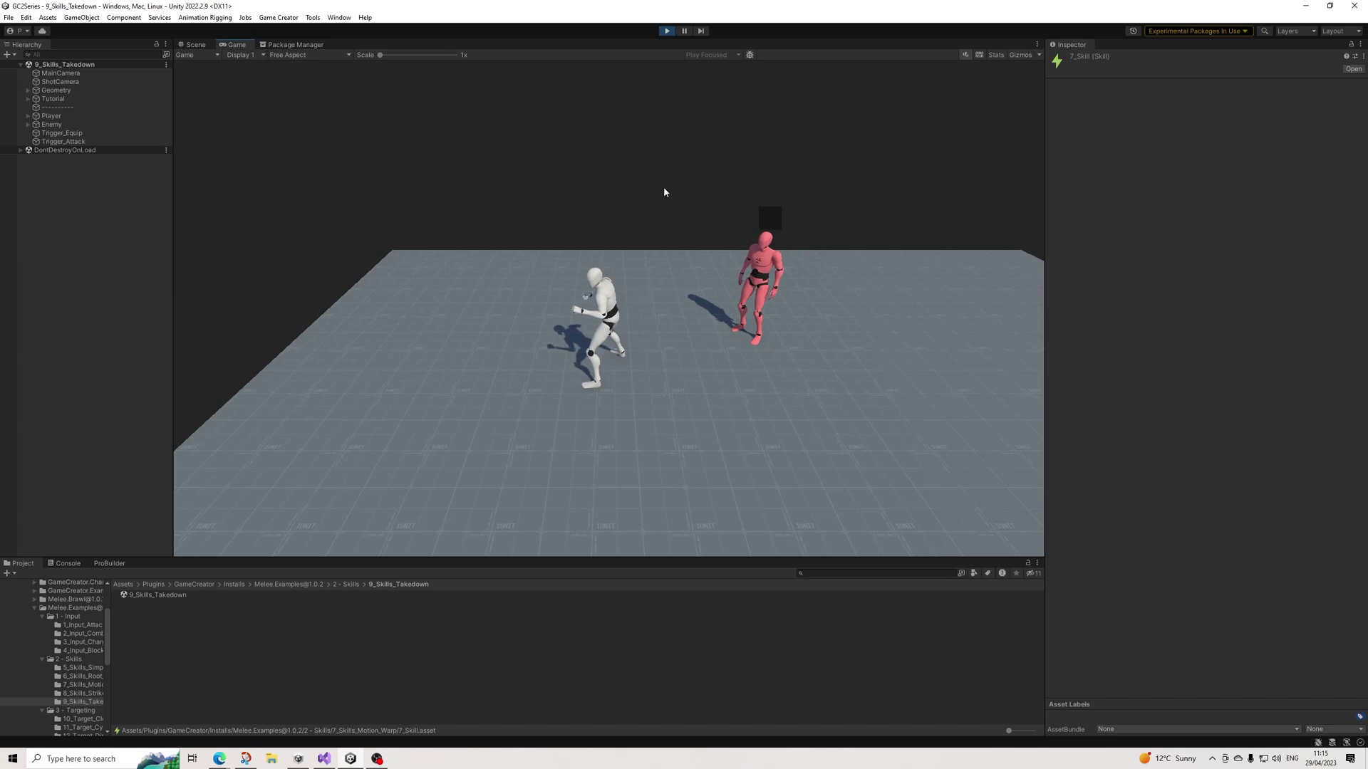
{"action": "left_click", "coordinate": [665, 31]}
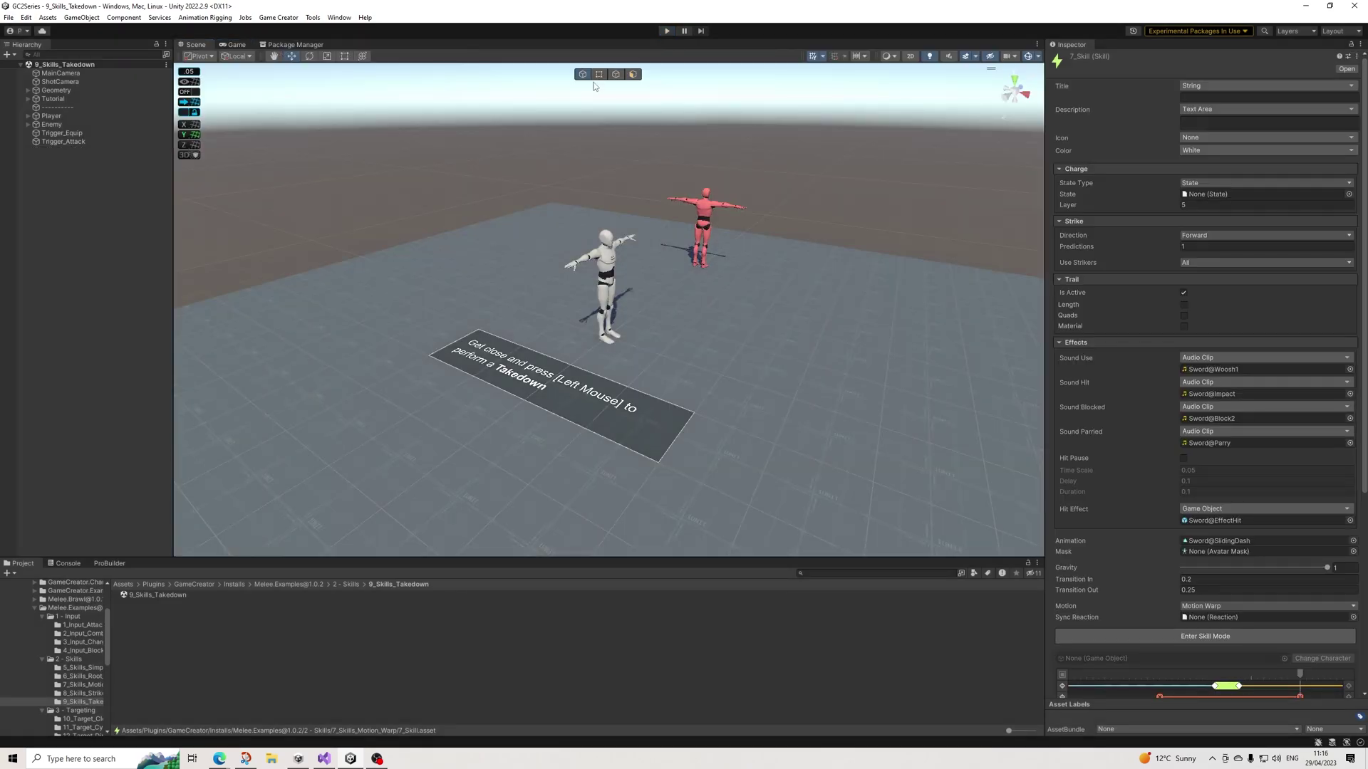
Select Trigger_Equip, locate the weapon asset it equips and inspect Brawl_Weapon's settings
{"action": "left_click_drag", "start_coordinate": [634, 211], "coordinate": [541, 247]}
{"action": "scroll", "coordinate": [553, 246], "scroll_direction": "up", "scroll_amount": 3}
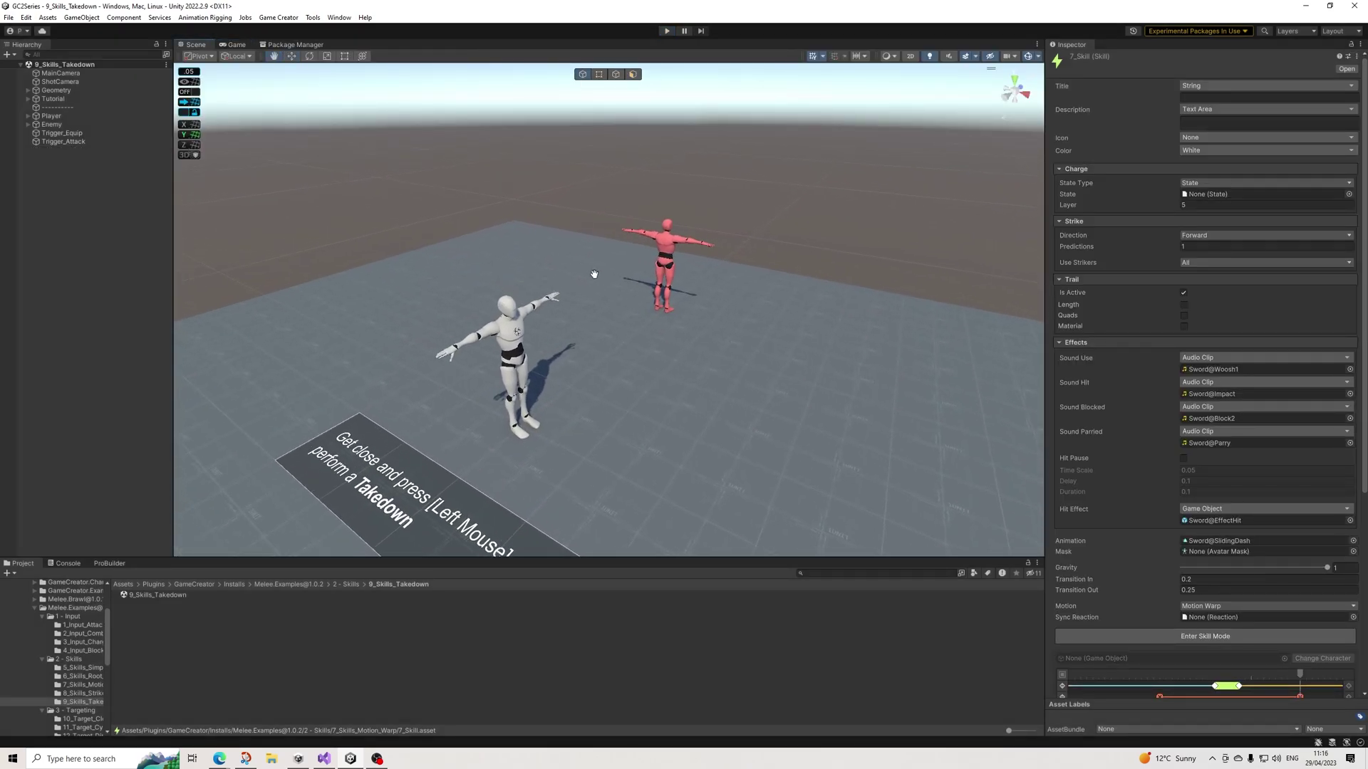
{"action": "left_click", "coordinate": [59, 133]}
{"action": "left_click", "coordinate": [1239, 208]}
{"action": "left_click", "coordinate": [158, 681]}
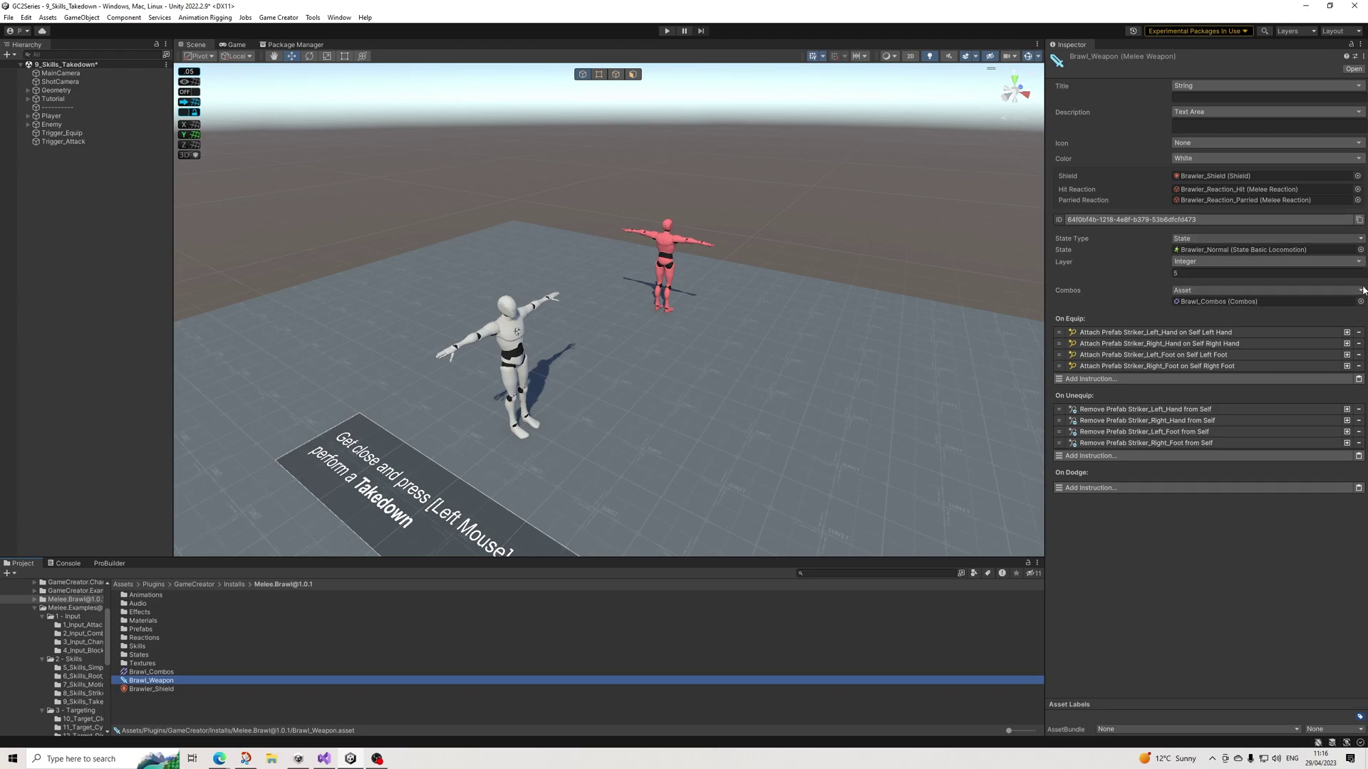
Check the combos source options of Brawl_Weapon, then open the Brawl_Combos asset and expand its Brawl@Kick and Brawl@Combo 1 branches
{"action": "left_click", "coordinate": [1213, 291]}
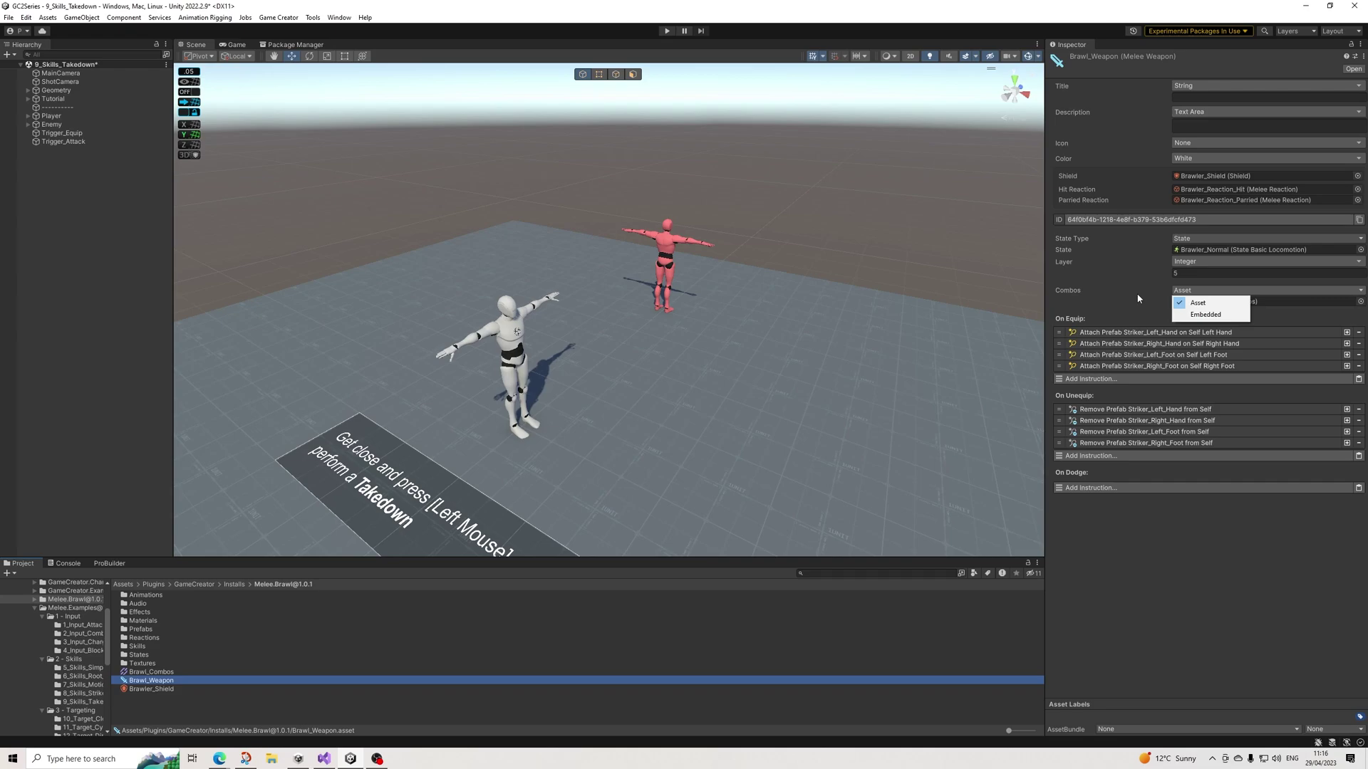
{"action": "left_click", "coordinate": [1185, 294]}
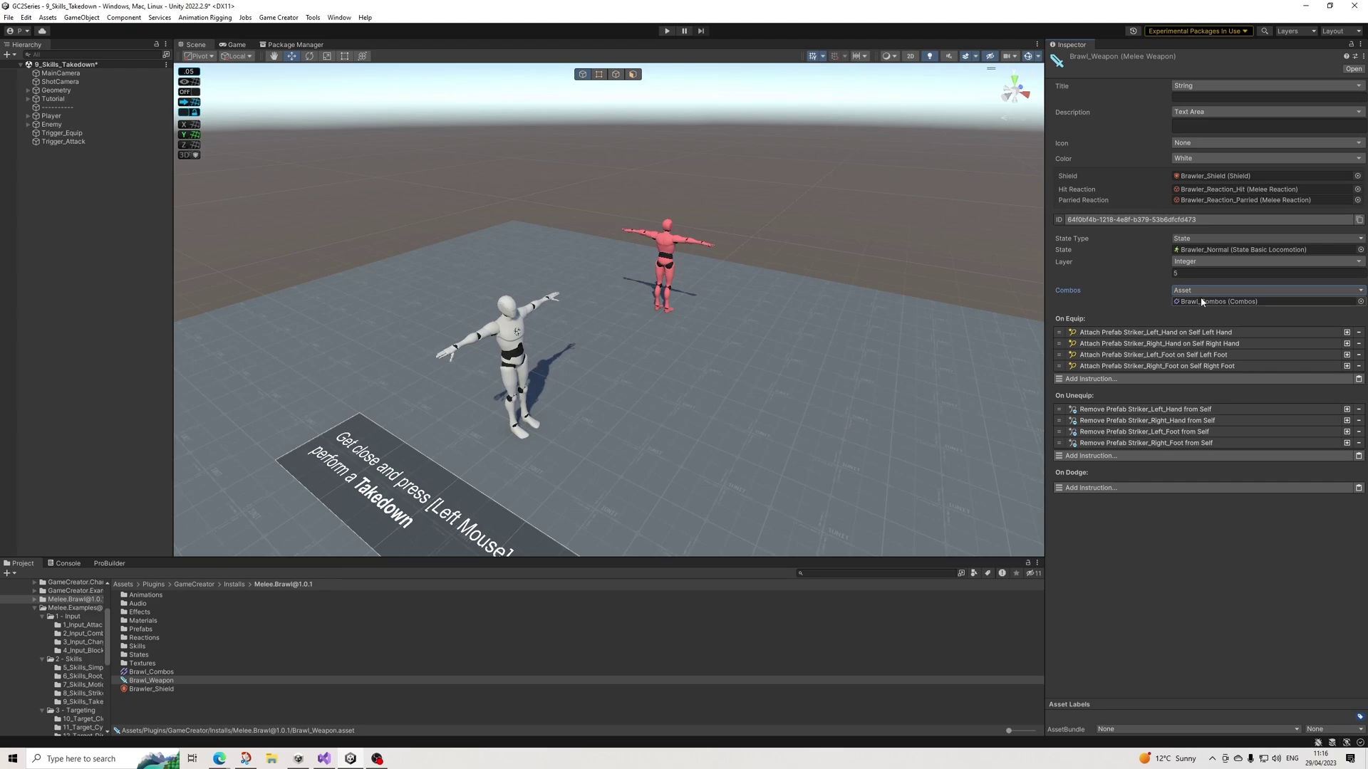
{"action": "left_click", "coordinate": [162, 672]}
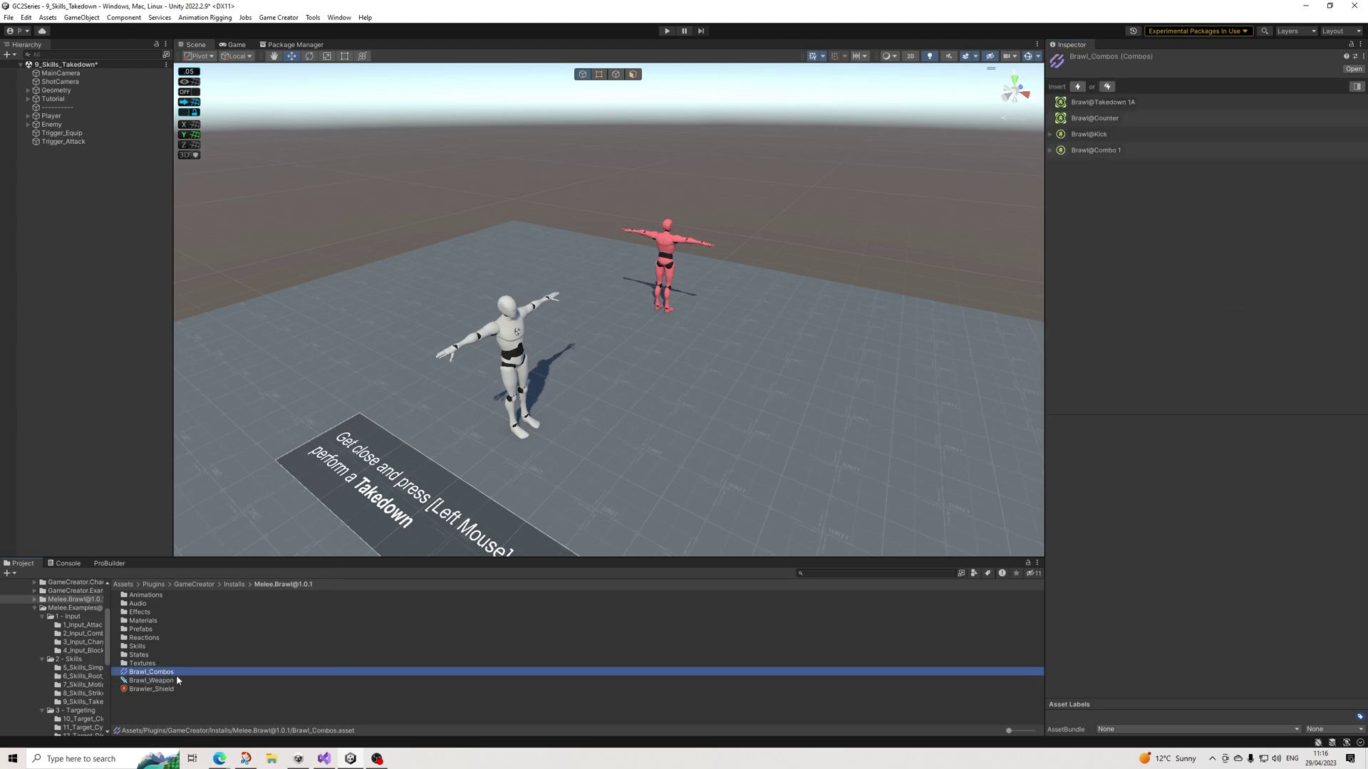
{"action": "left_click", "coordinate": [1050, 134]}
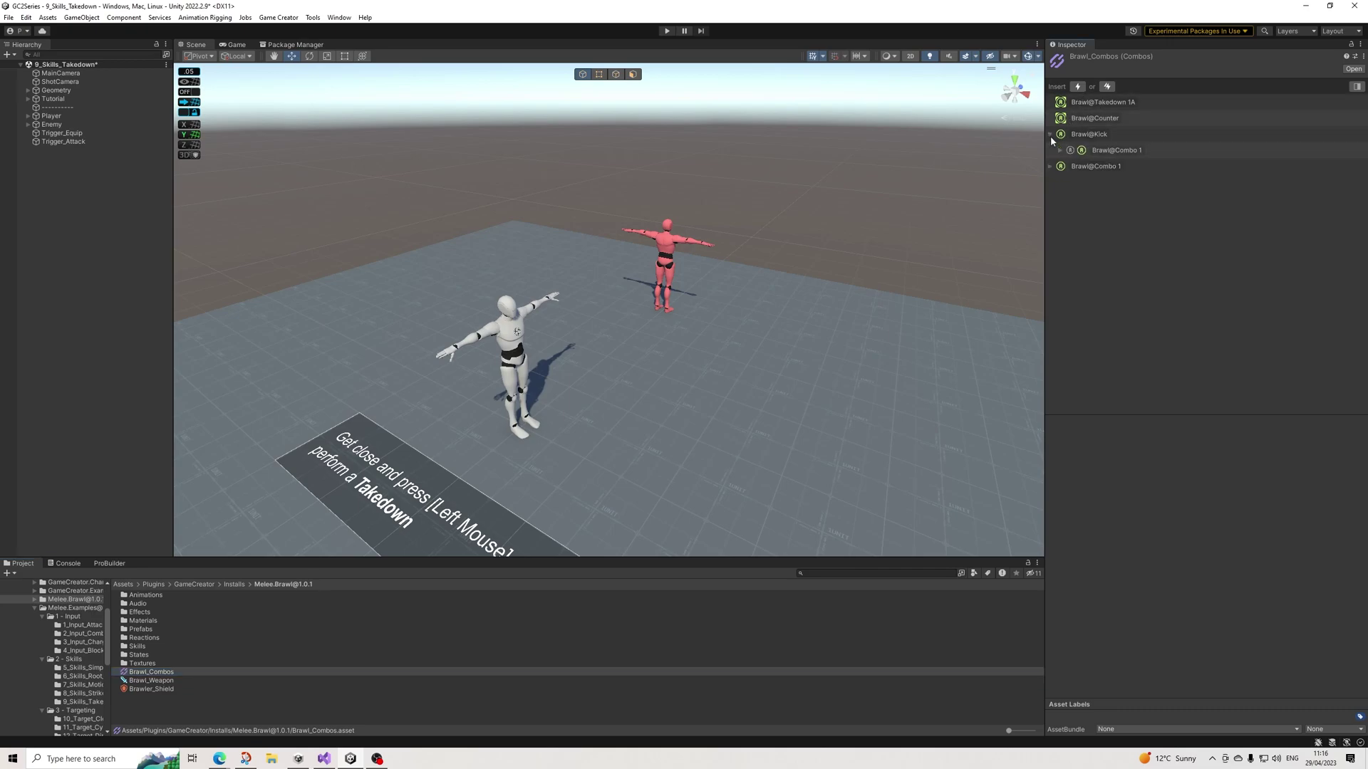
{"action": "left_click", "coordinate": [1050, 168]}
{"action": "left_click", "coordinate": [1059, 182]}
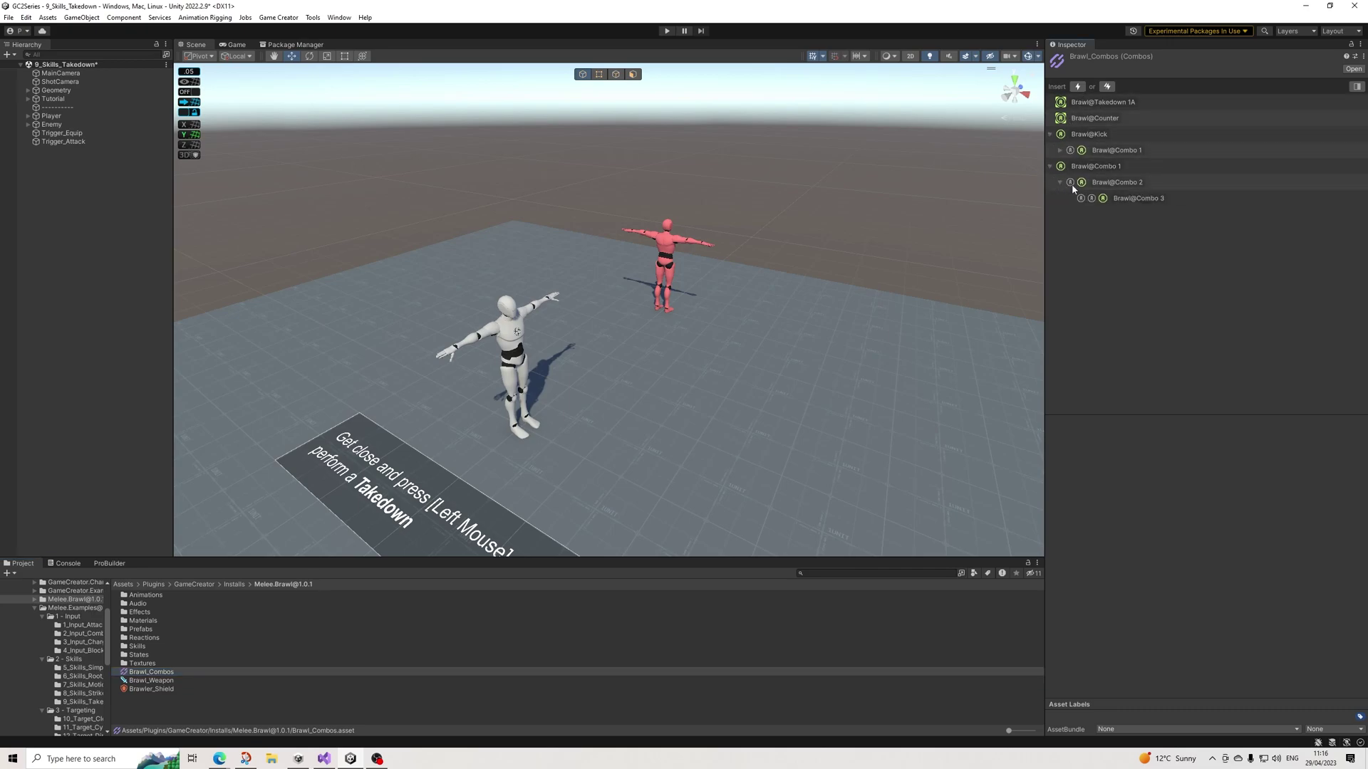
Select the Brawl@Takedown 1A entry in the combo tree and check which actions the entries offer
{"action": "left_click", "coordinate": [1101, 105]}
{"action": "right_click", "coordinate": [1147, 105]}
{"action": "left_click", "coordinate": [1139, 104]}
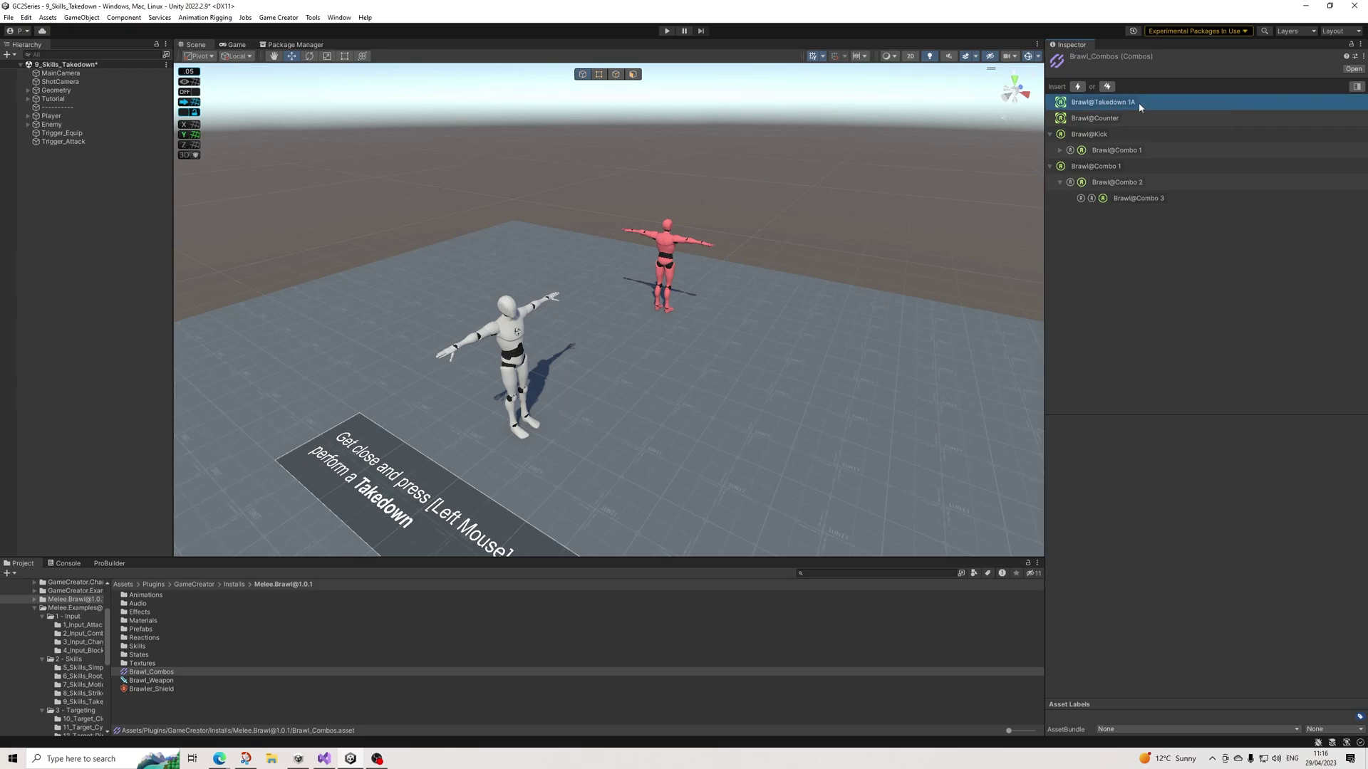
{"action": "right_click", "coordinate": [1135, 104]}
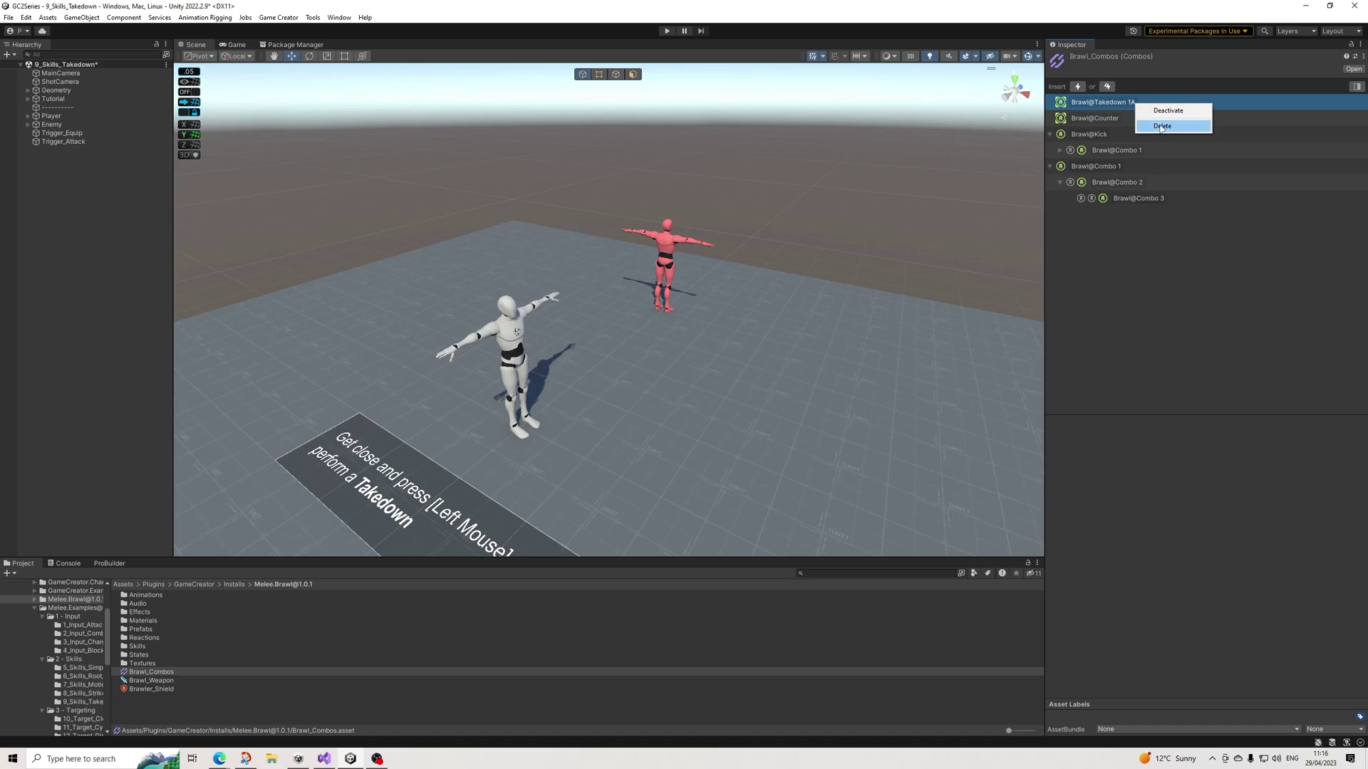
{"action": "right_click", "coordinate": [1122, 119]}
{"action": "left_click", "coordinate": [1101, 205]}
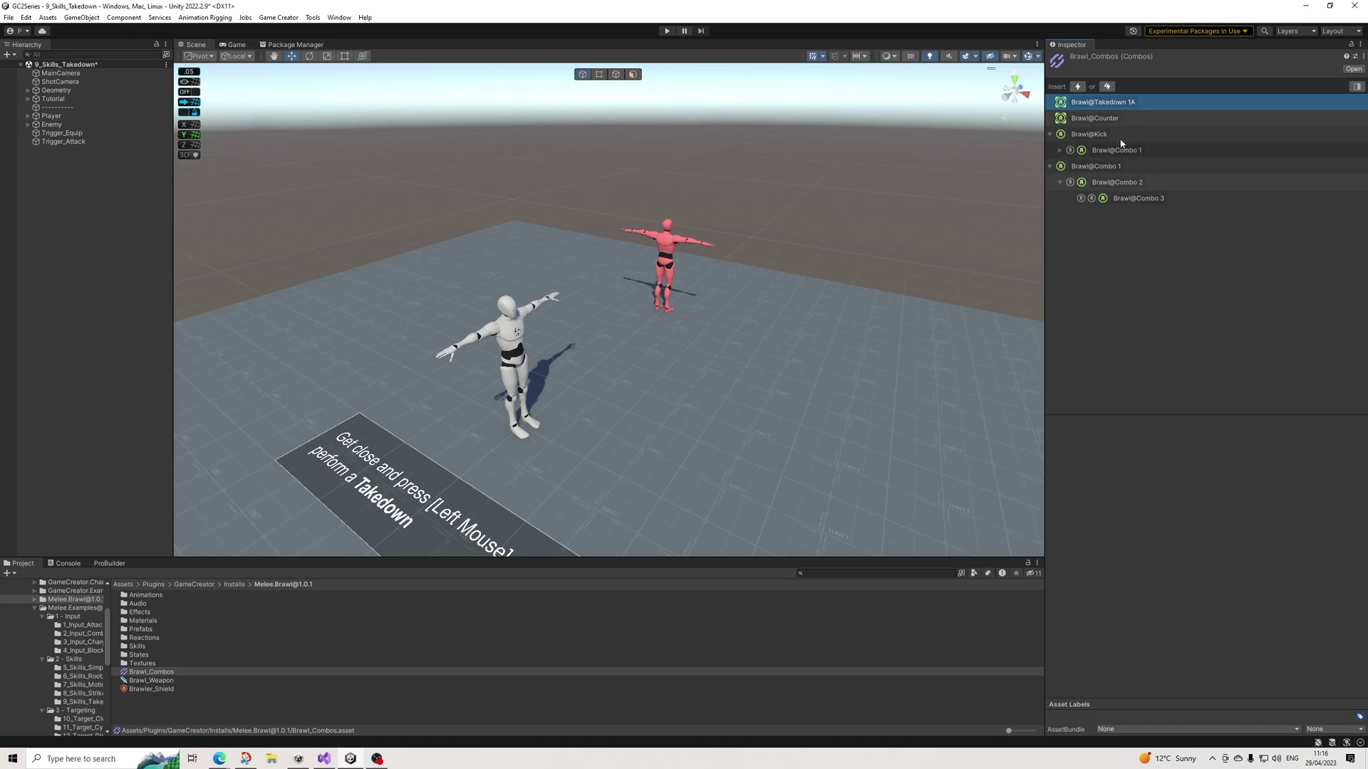
{"action": "right_click", "coordinate": [1123, 133]}
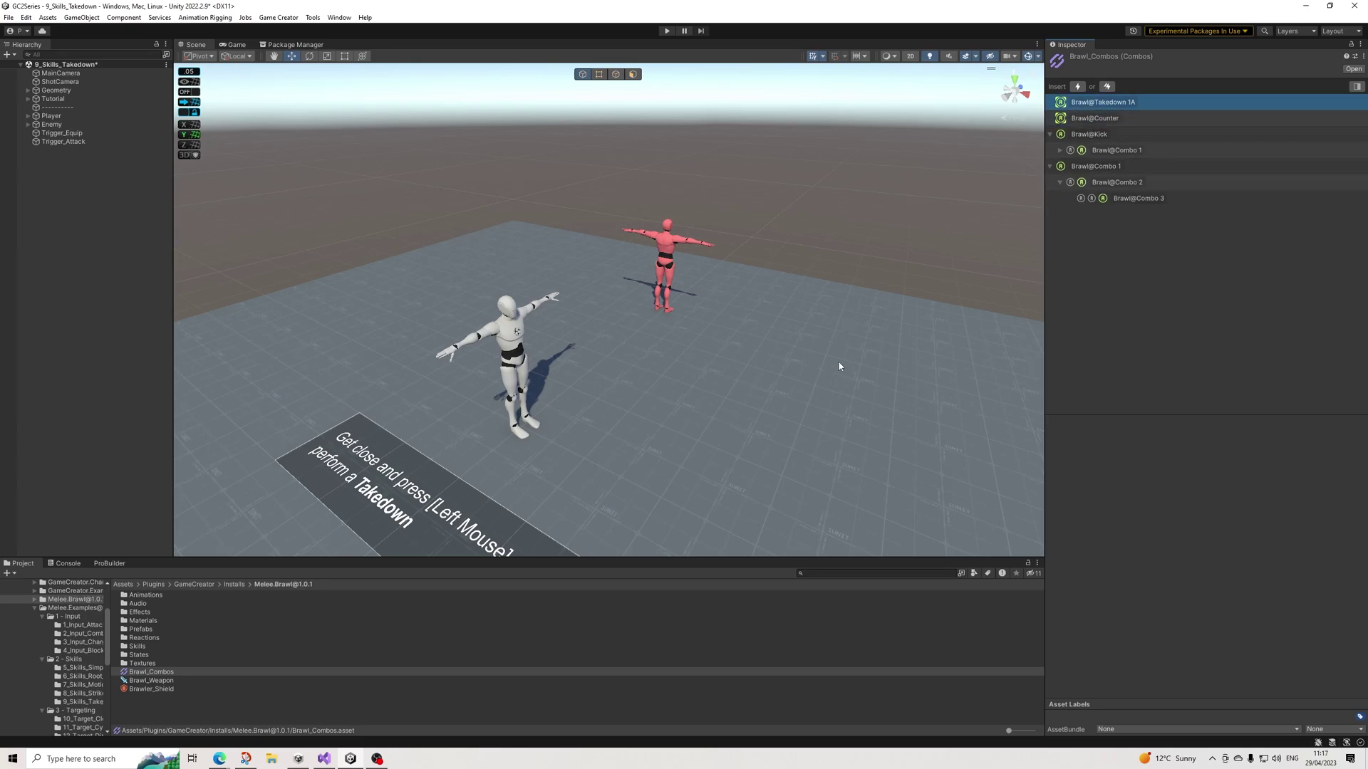
Open the Melee.Brawl Skills folder and inspect the Brawl@Takedown_1A skill's settings down to its motion and sync reaction
{"action": "double_click", "coordinate": [145, 644]}
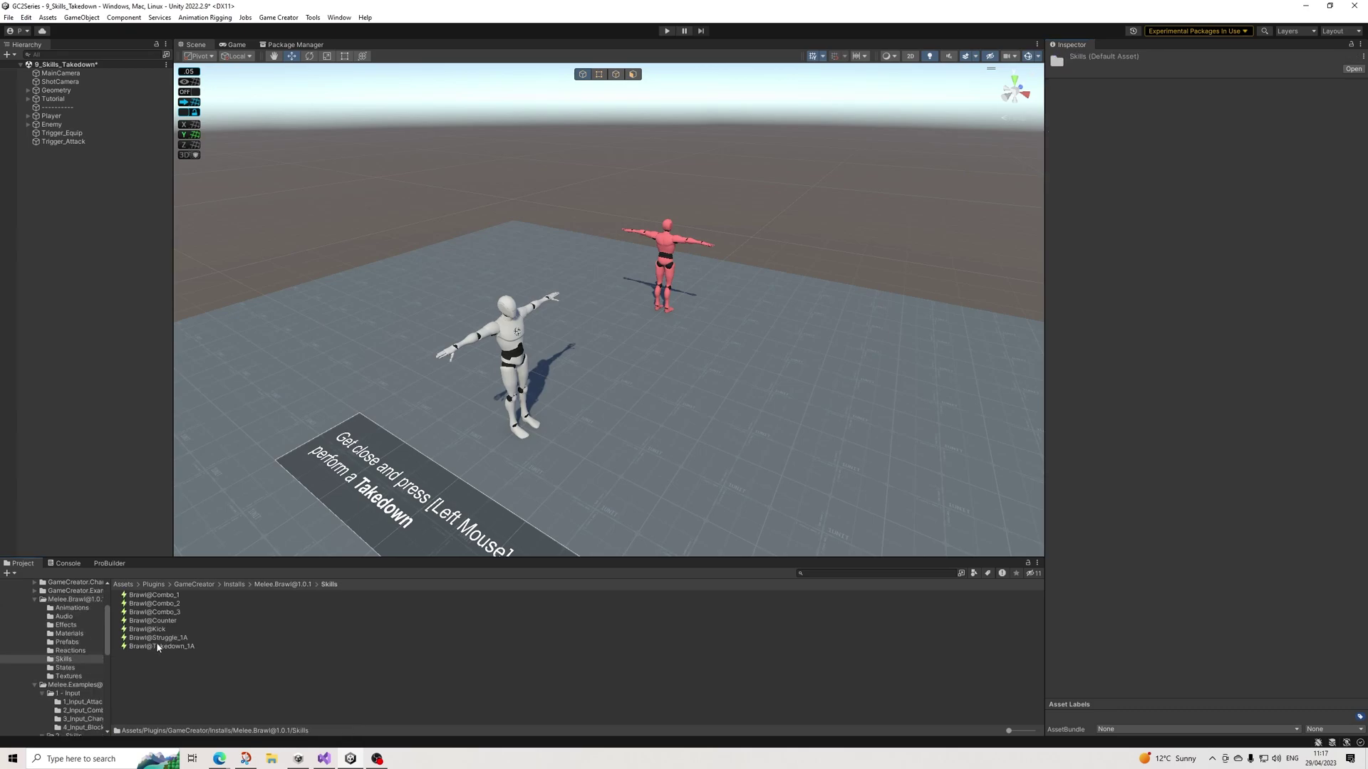
{"action": "left_click", "coordinate": [177, 648]}
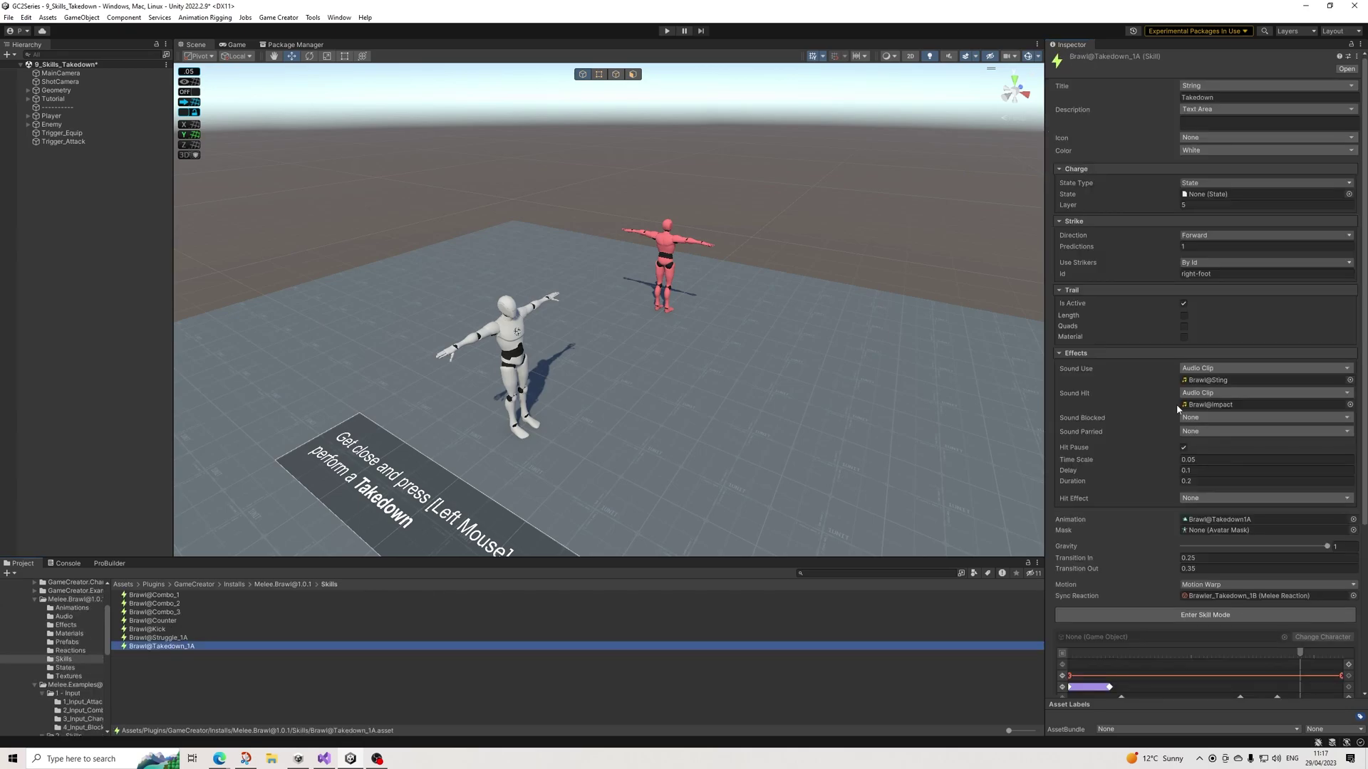
{"action": "scroll", "coordinate": [1193, 369], "scroll_direction": "down", "scroll_amount": 5}
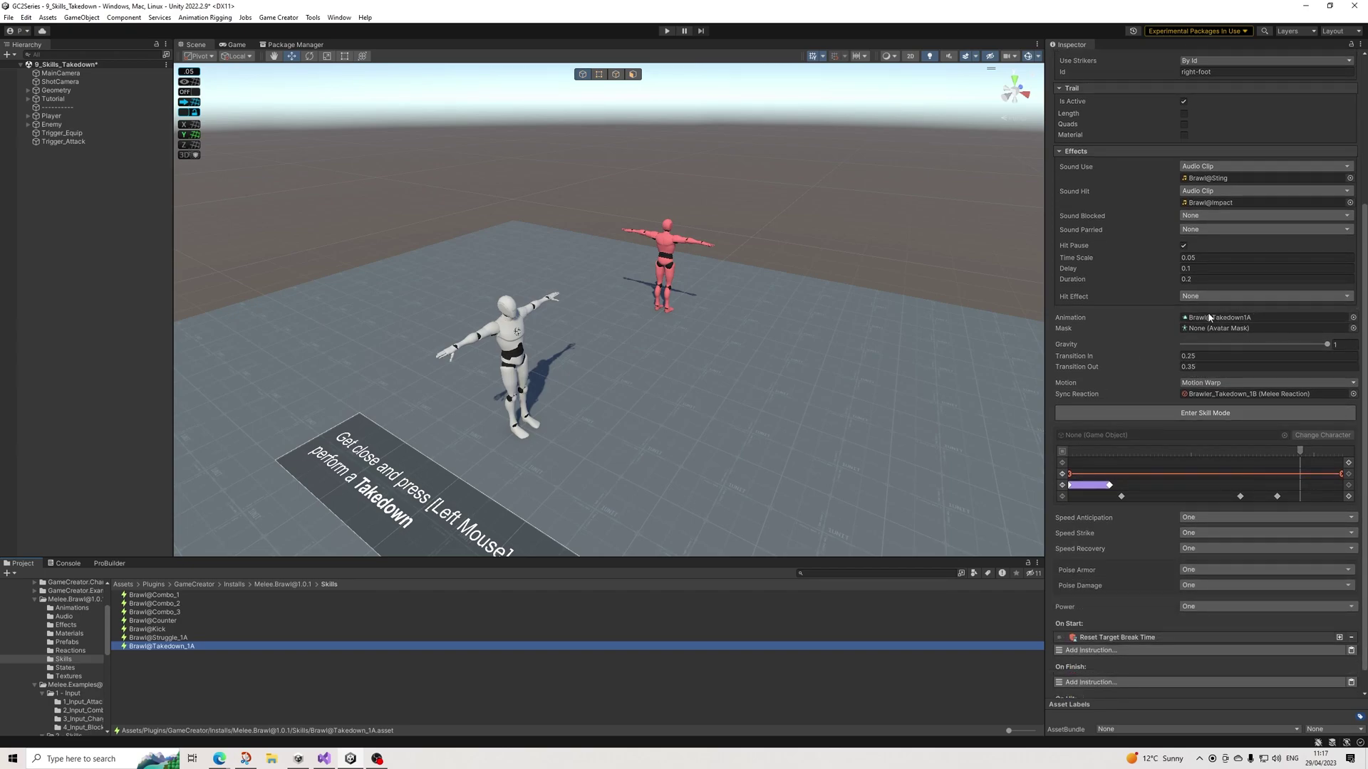
Locate the takedown skill's sync reaction asset in the project and inspect the Brawler_Takedown_1B reaction's settings
{"action": "left_click", "coordinate": [1208, 396]}
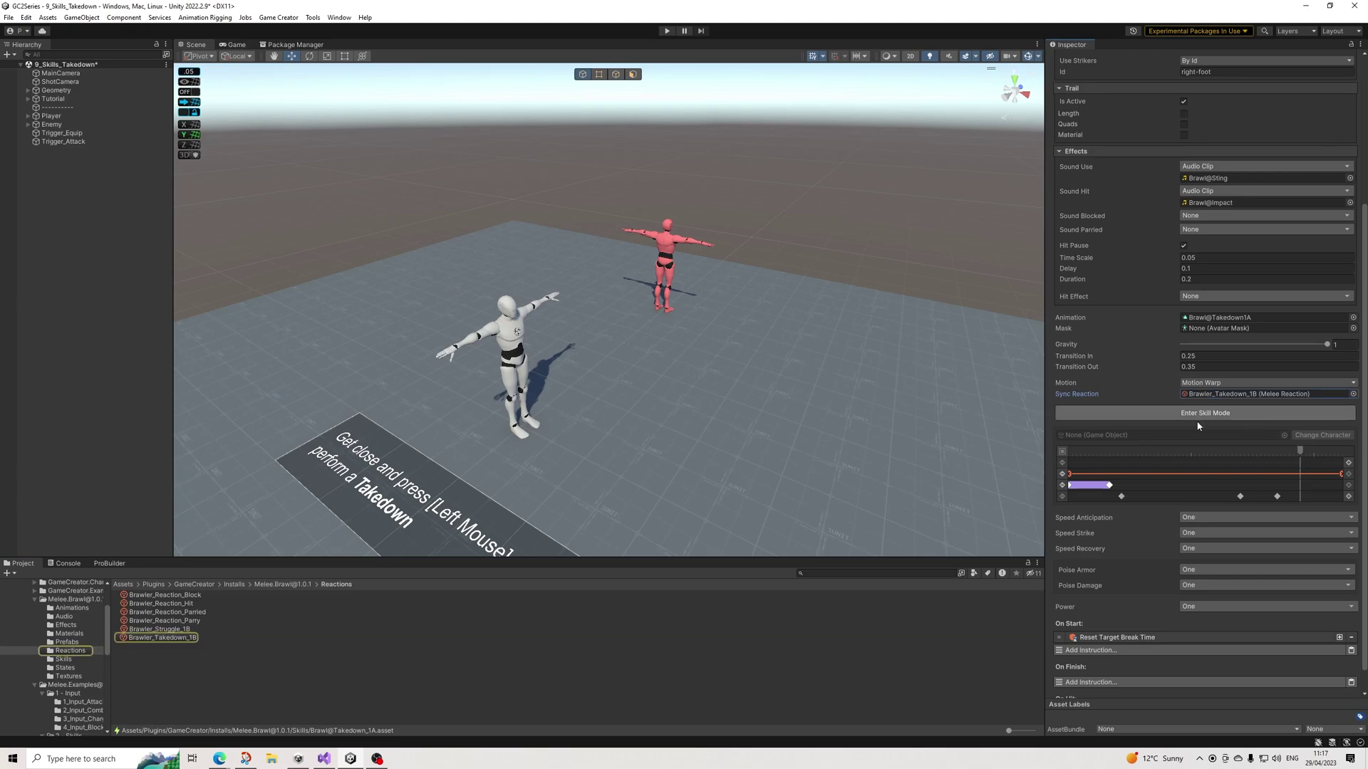
{"action": "scroll", "coordinate": [1170, 462], "scroll_direction": "down", "scroll_amount": 1}
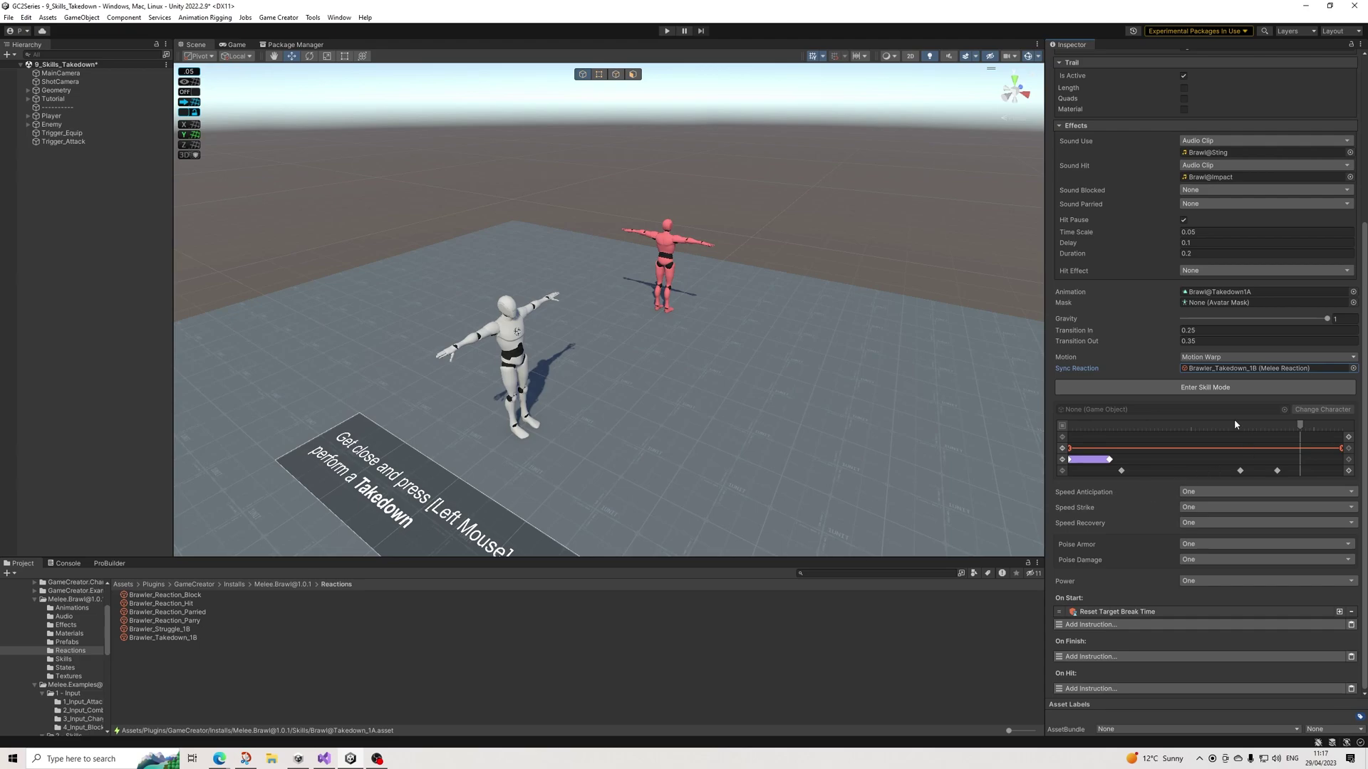
{"action": "left_click", "coordinate": [1215, 372]}
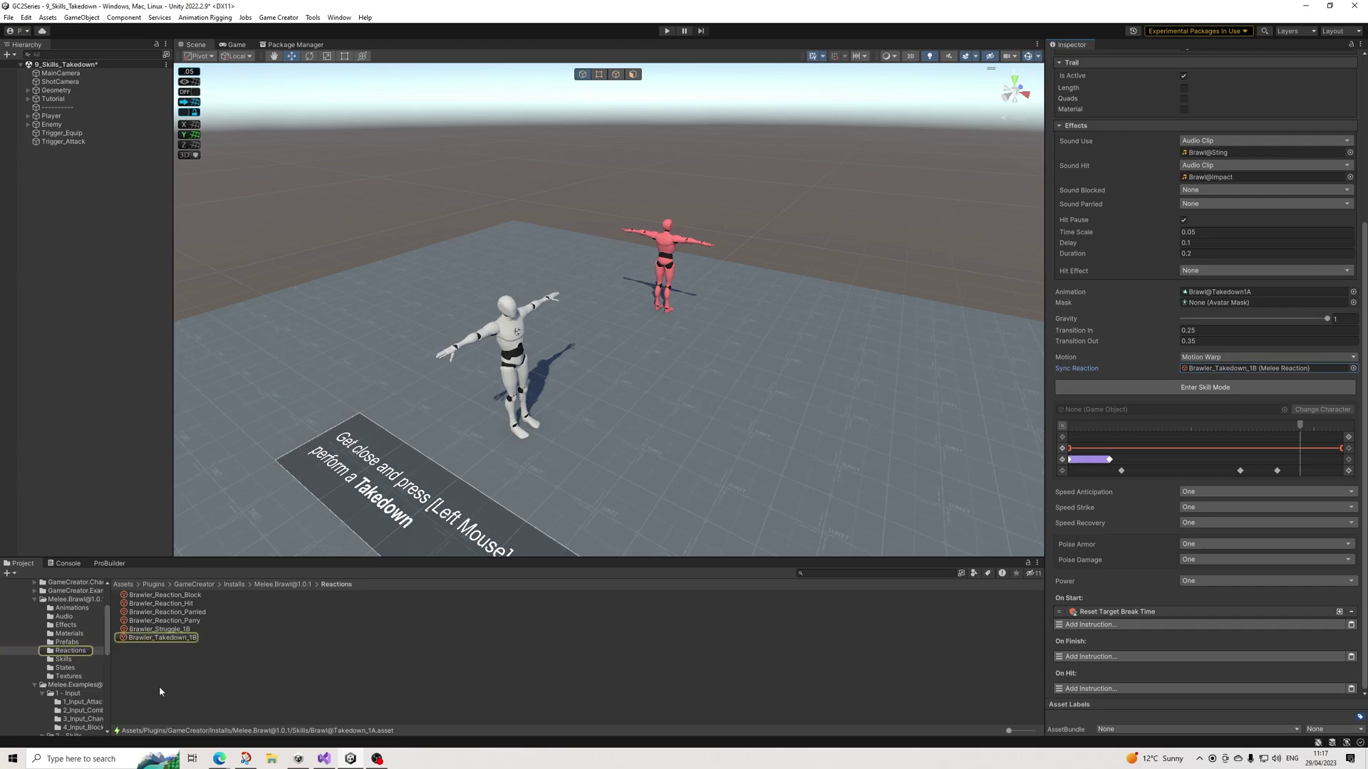
{"action": "left_click", "coordinate": [185, 640]}
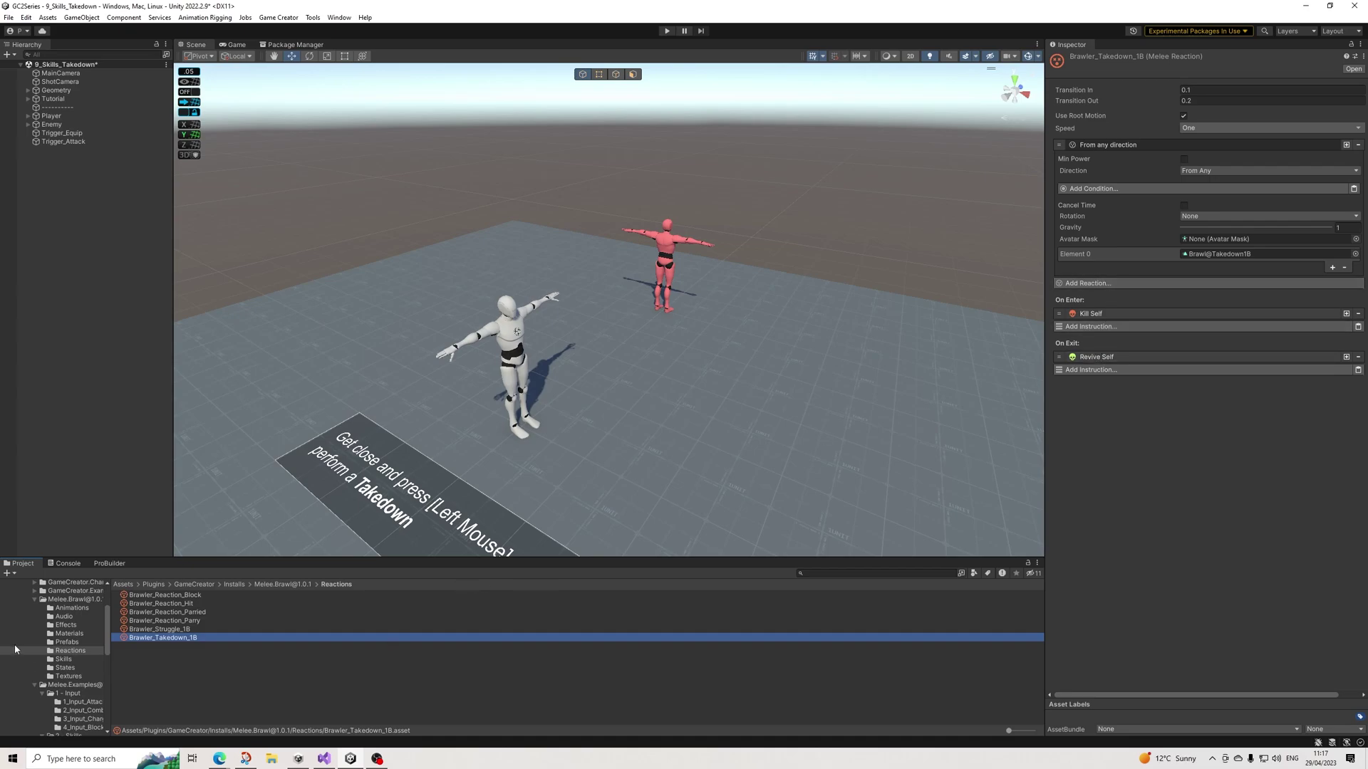
Open the 10_Target_Closest scene from the 3 - Targeting examples folder, discarding the changes to the takedown scene
{"action": "scroll", "coordinate": [64, 650], "scroll_direction": "down", "scroll_amount": 2}
{"action": "scroll", "coordinate": [57, 656], "scroll_direction": "up", "scroll_amount": 2}
{"action": "scroll", "coordinate": [61, 660], "scroll_direction": "down", "scroll_amount": 5}
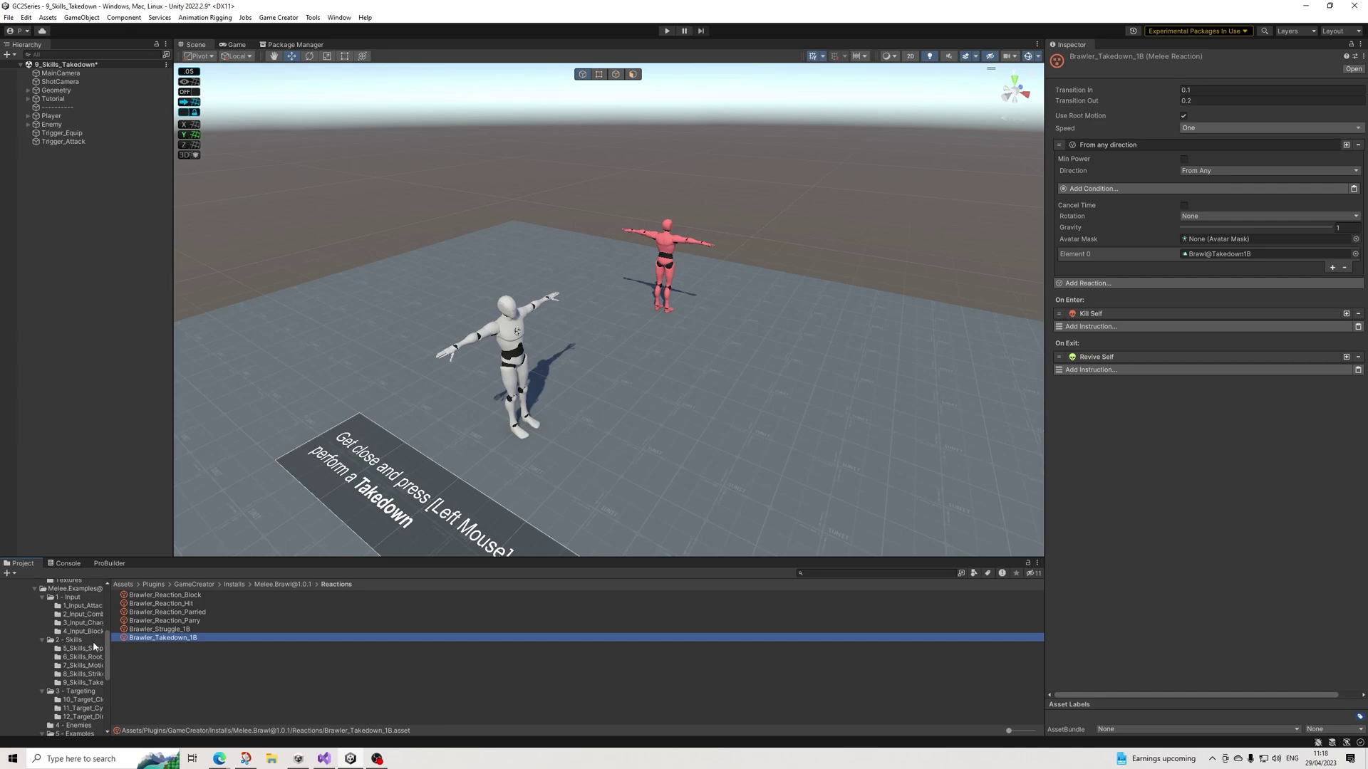
{"action": "left_click", "coordinate": [84, 691]}
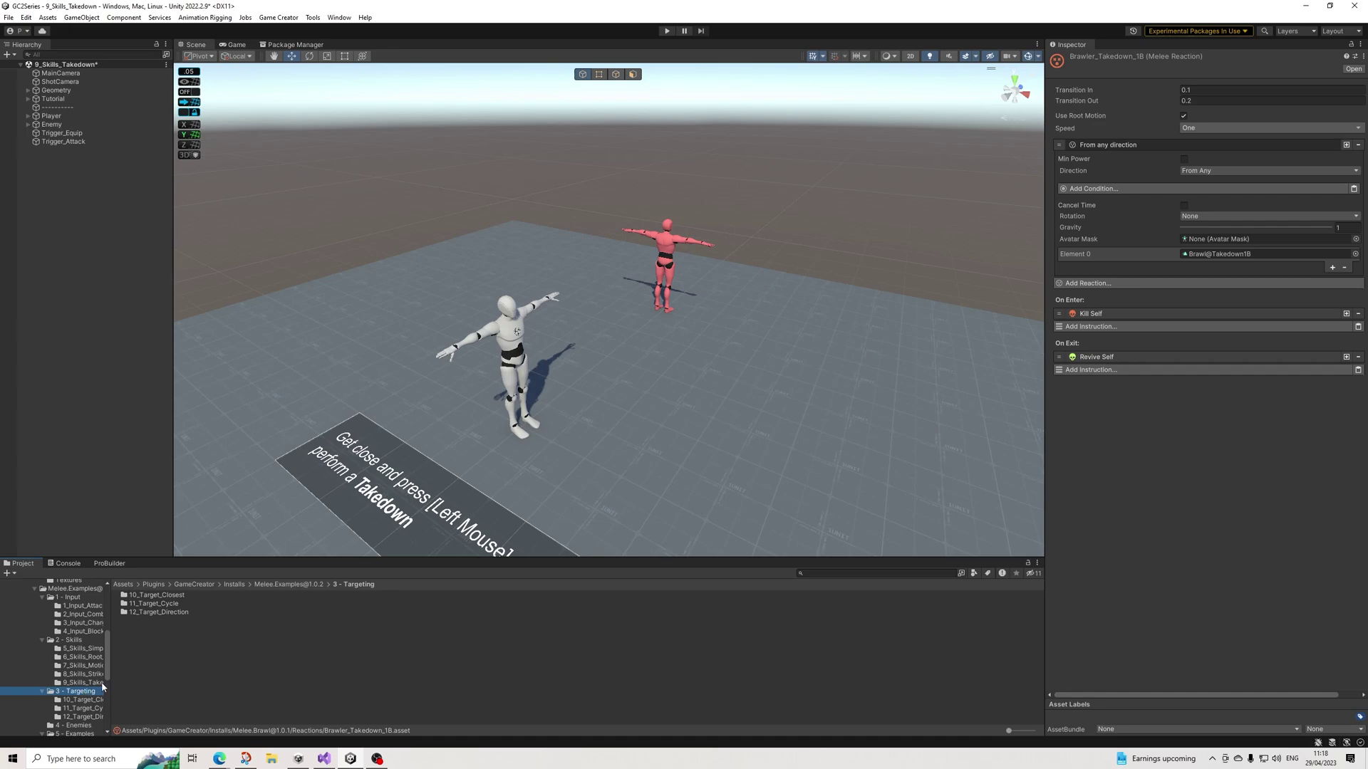
{"action": "scroll", "coordinate": [100, 689], "scroll_direction": "down", "scroll_amount": 2}
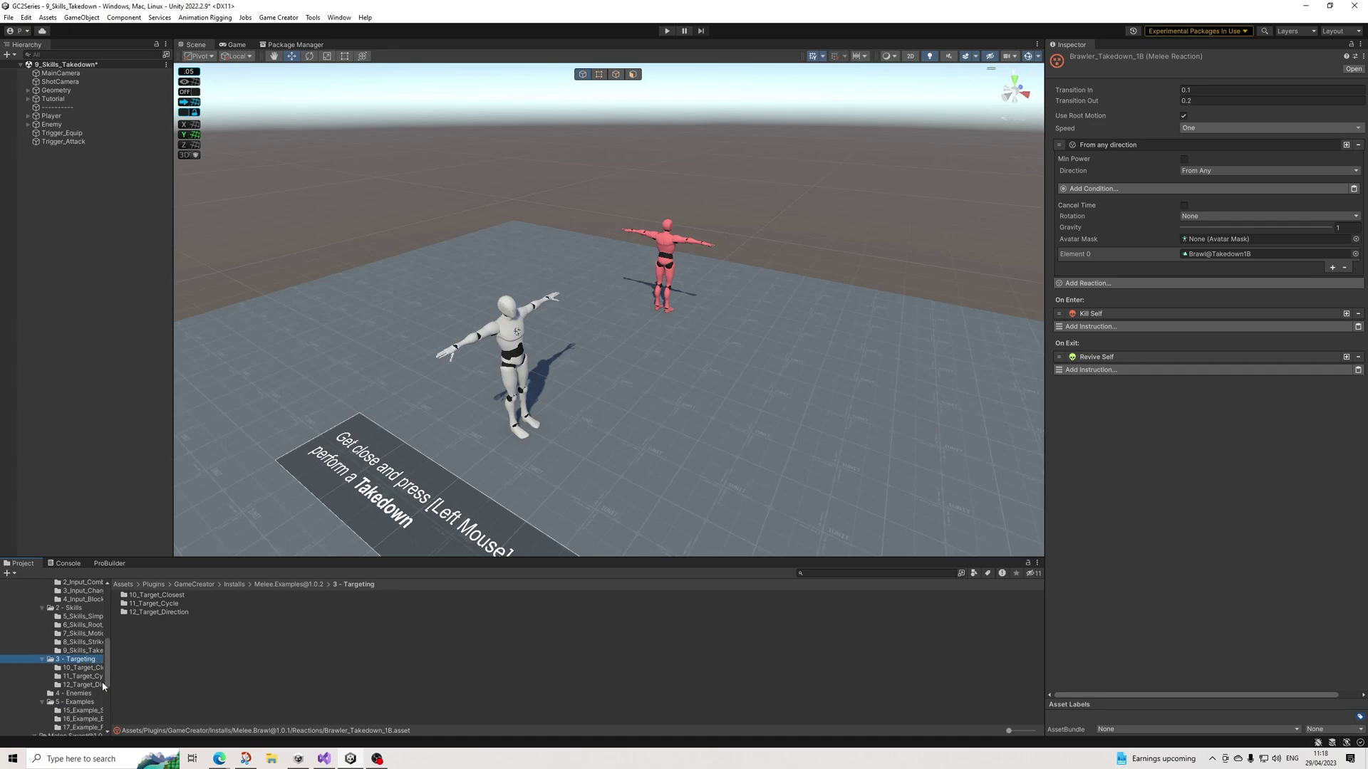
{"action": "double_click", "coordinate": [180, 600]}
{"action": "double_click", "coordinate": [171, 598]}
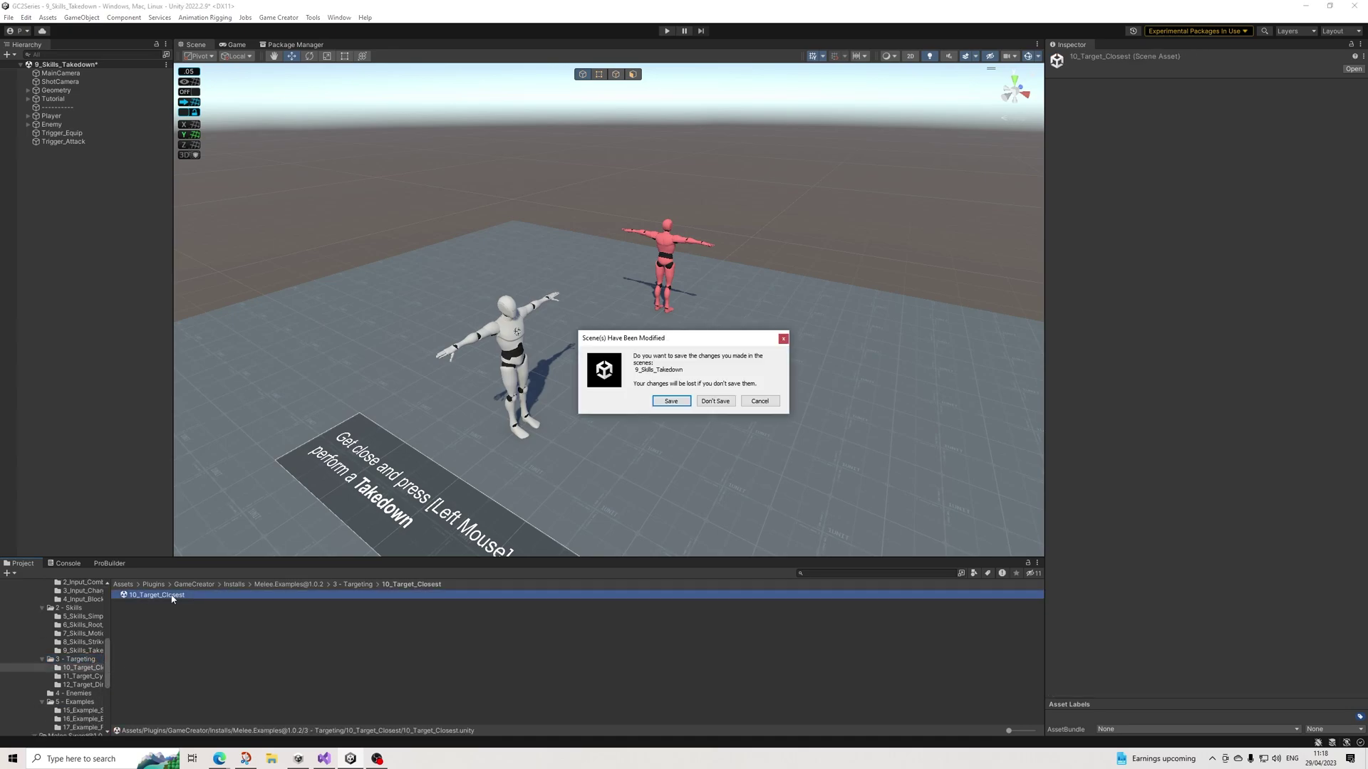
{"action": "left_click", "coordinate": [716, 403]}
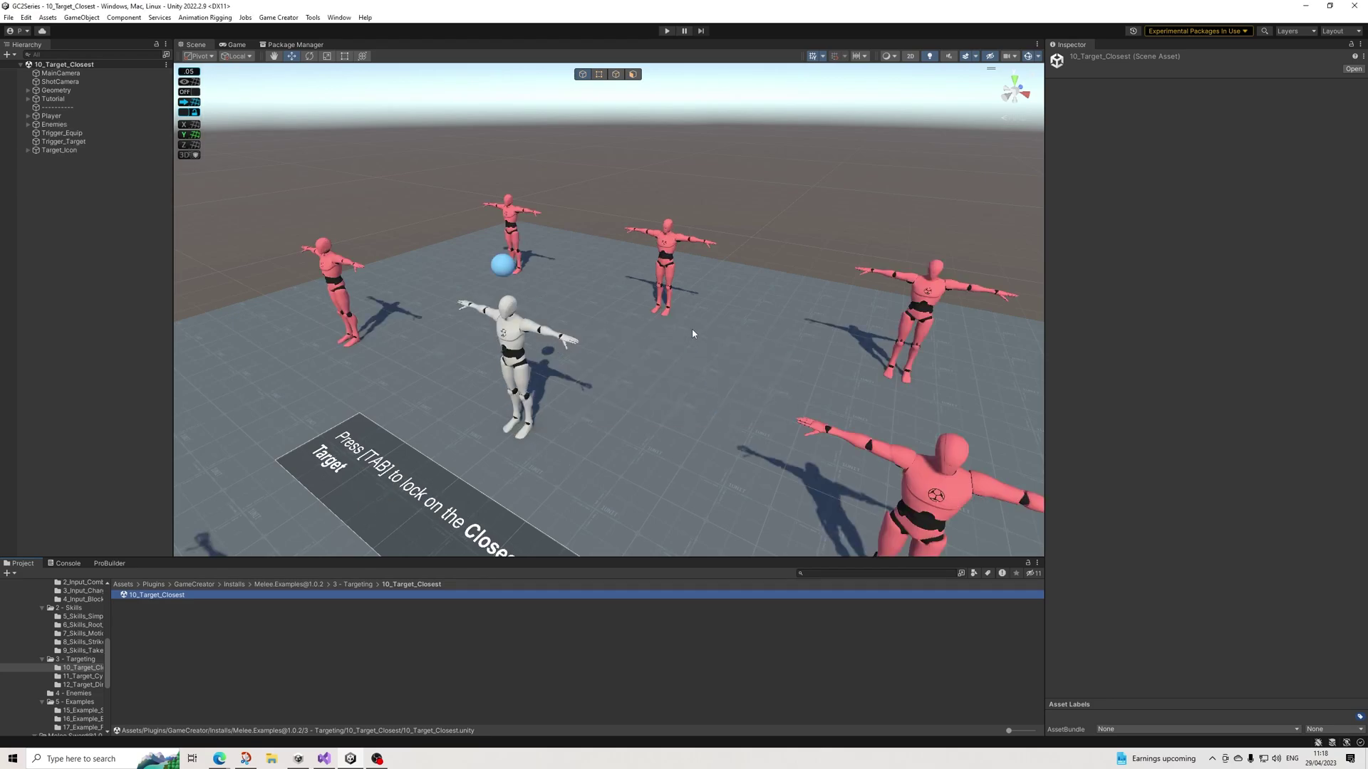
Run the closest-target scene and move the player around among the enemies
{"action": "left_click", "coordinate": [667, 31]}
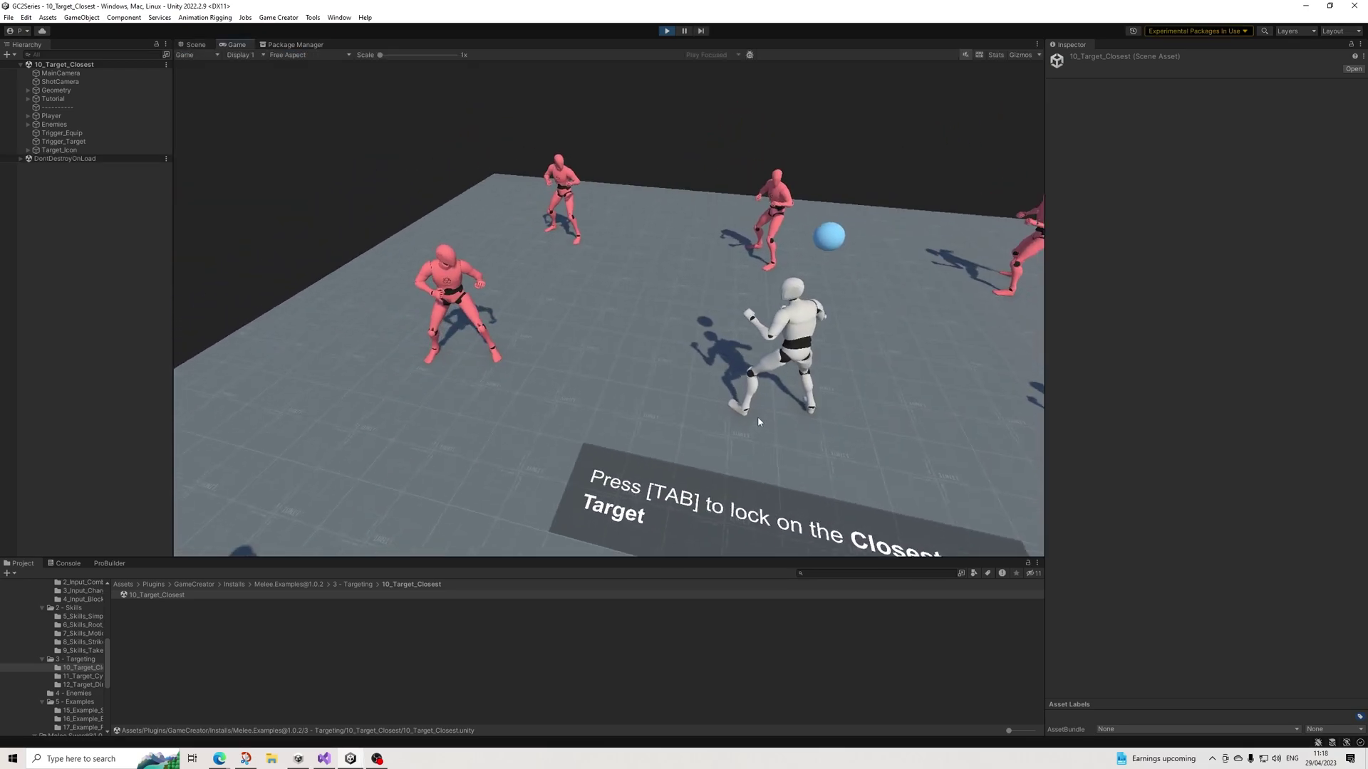
{"action": "key", "text": "w"}
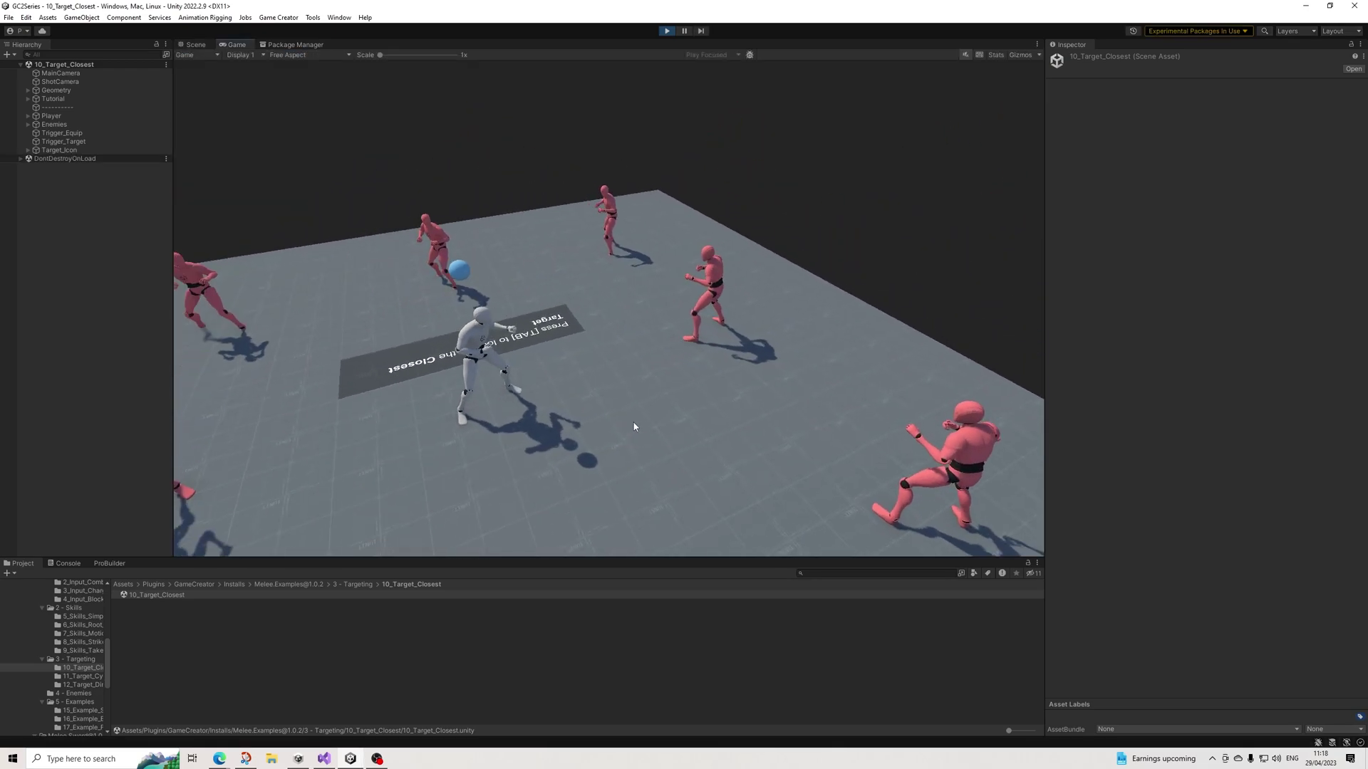
{"action": "key", "text": "a"}
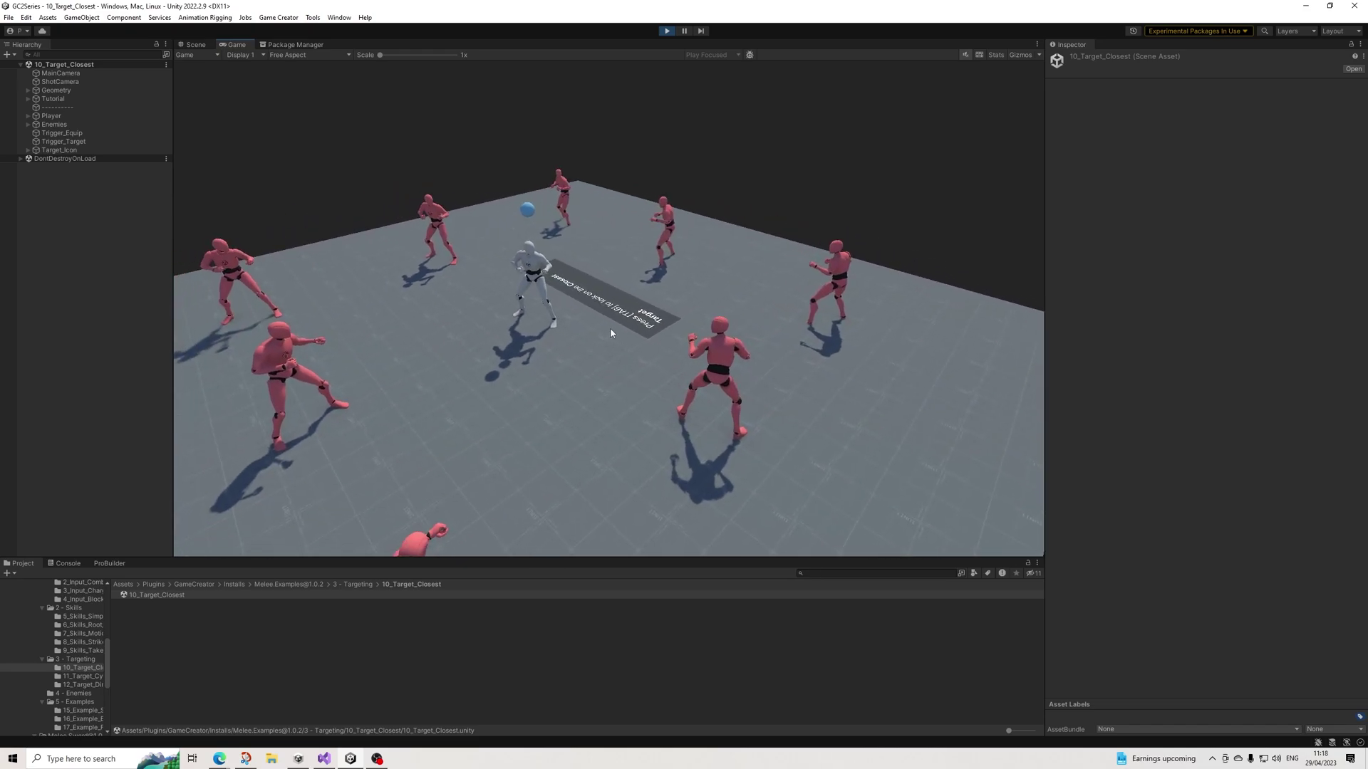
{"action": "key", "text": "s"}
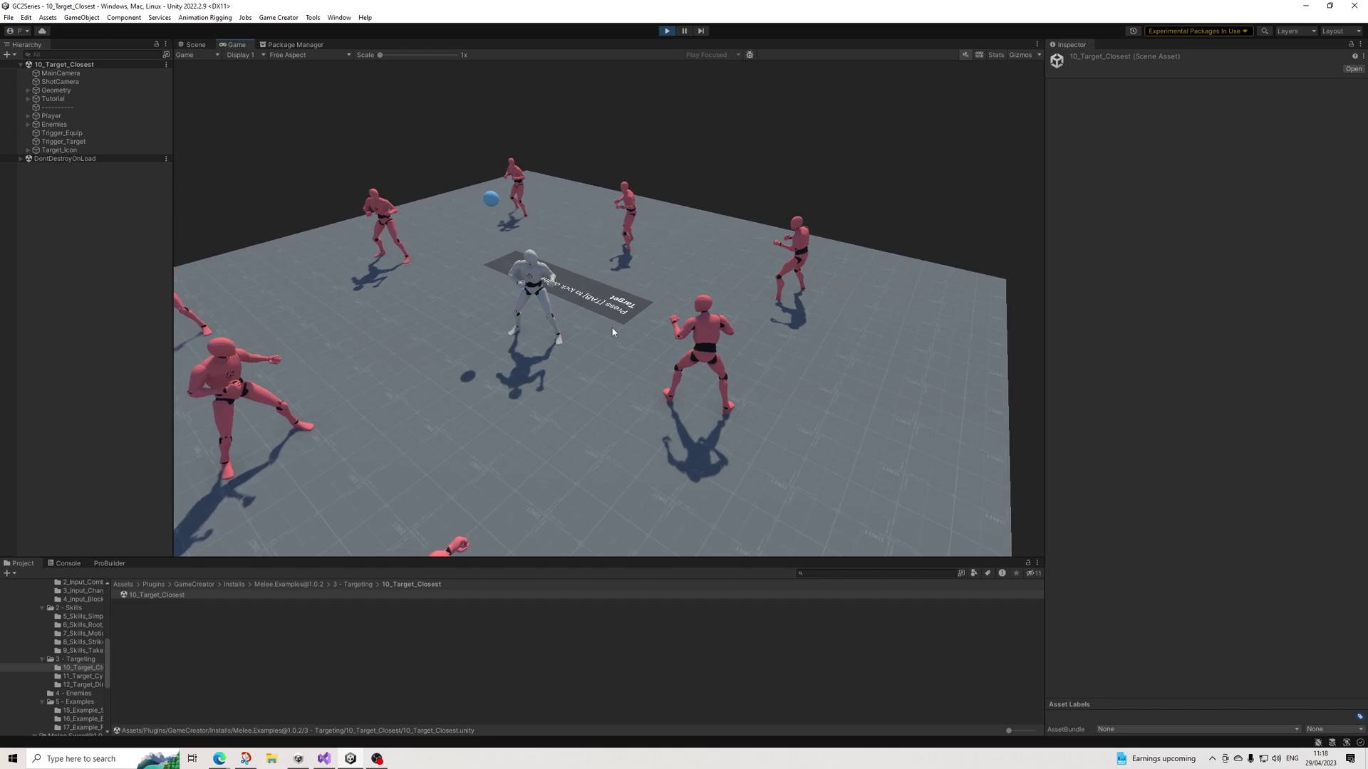
{"action": "key", "text": "d"}
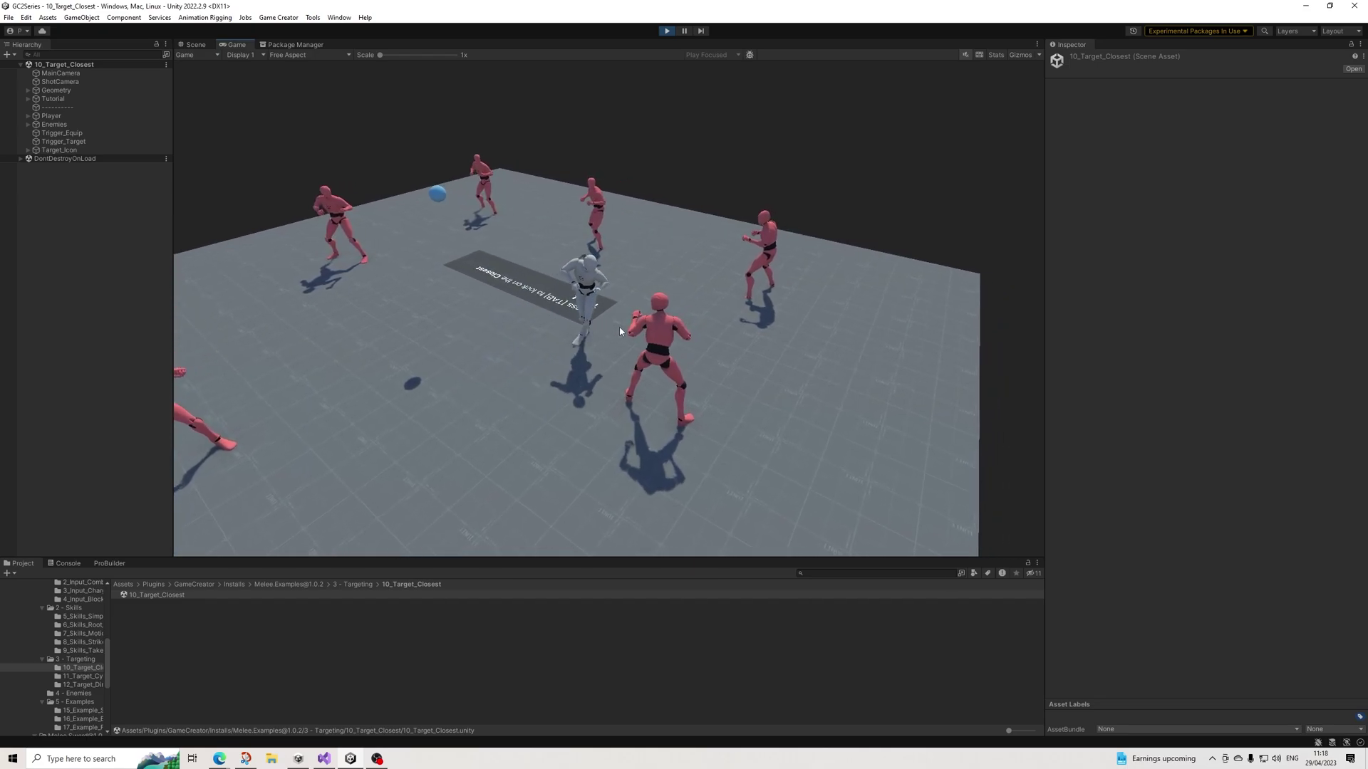
{"action": "key", "text": "s"}
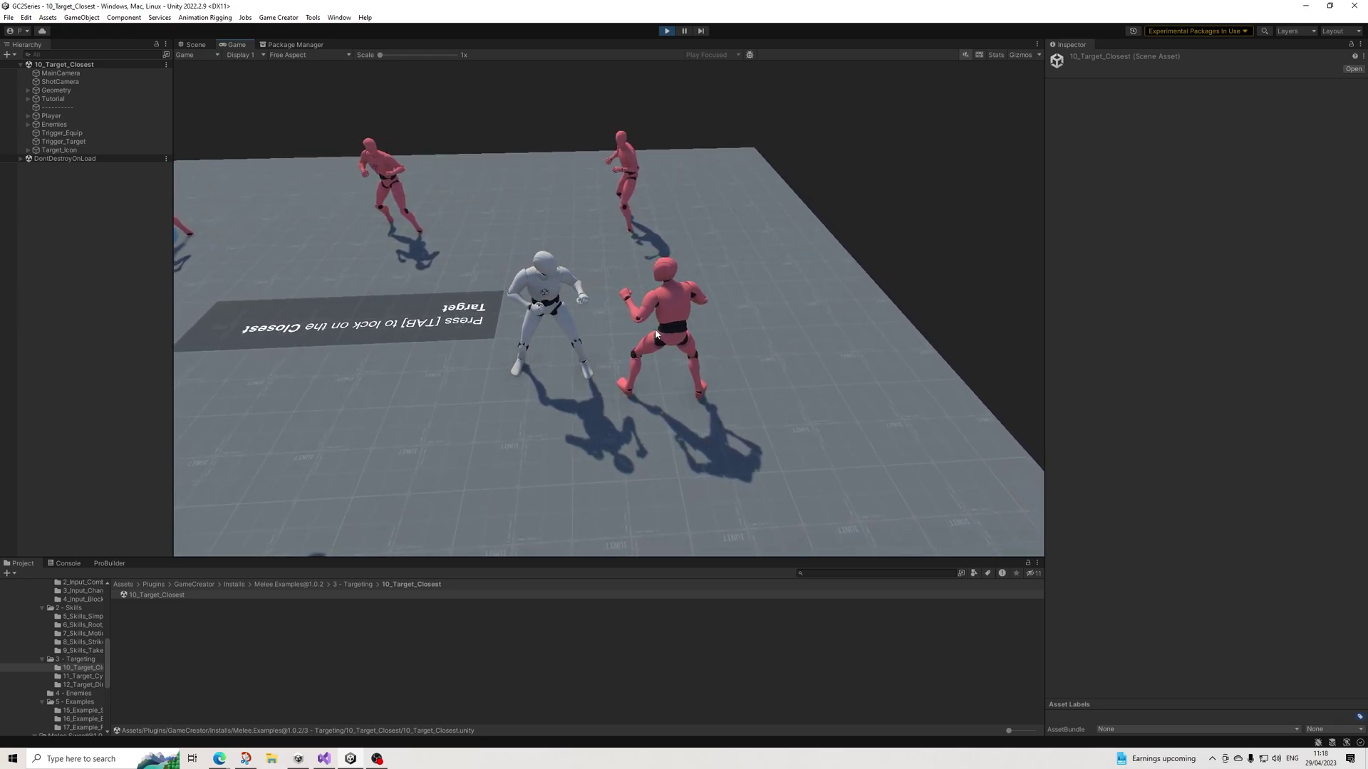
Walk the player from enemy to enemy and lock on to the closest target beside each one
{"action": "key", "text": "w"}
{"action": "key", "text": "Tab"}
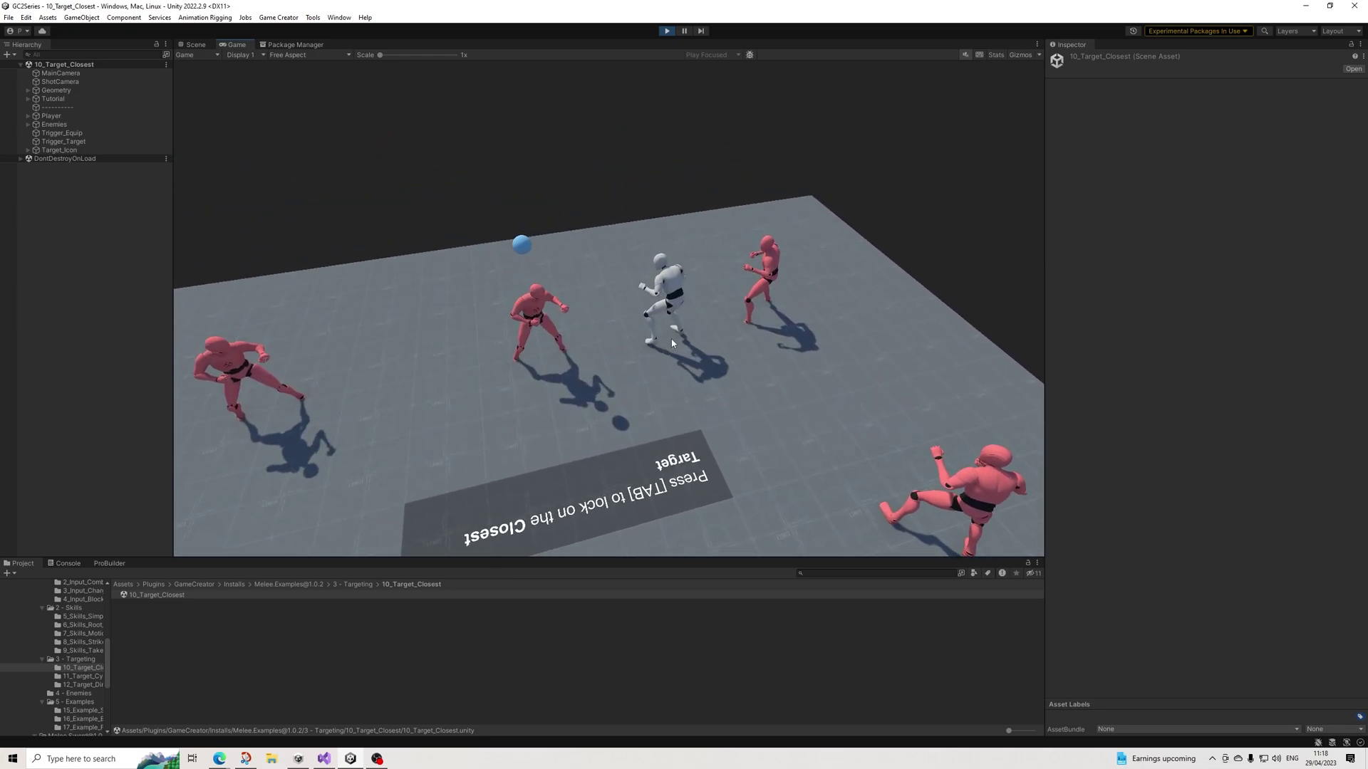
{"action": "key", "text": "d"}
{"action": "key", "text": "Tab"}
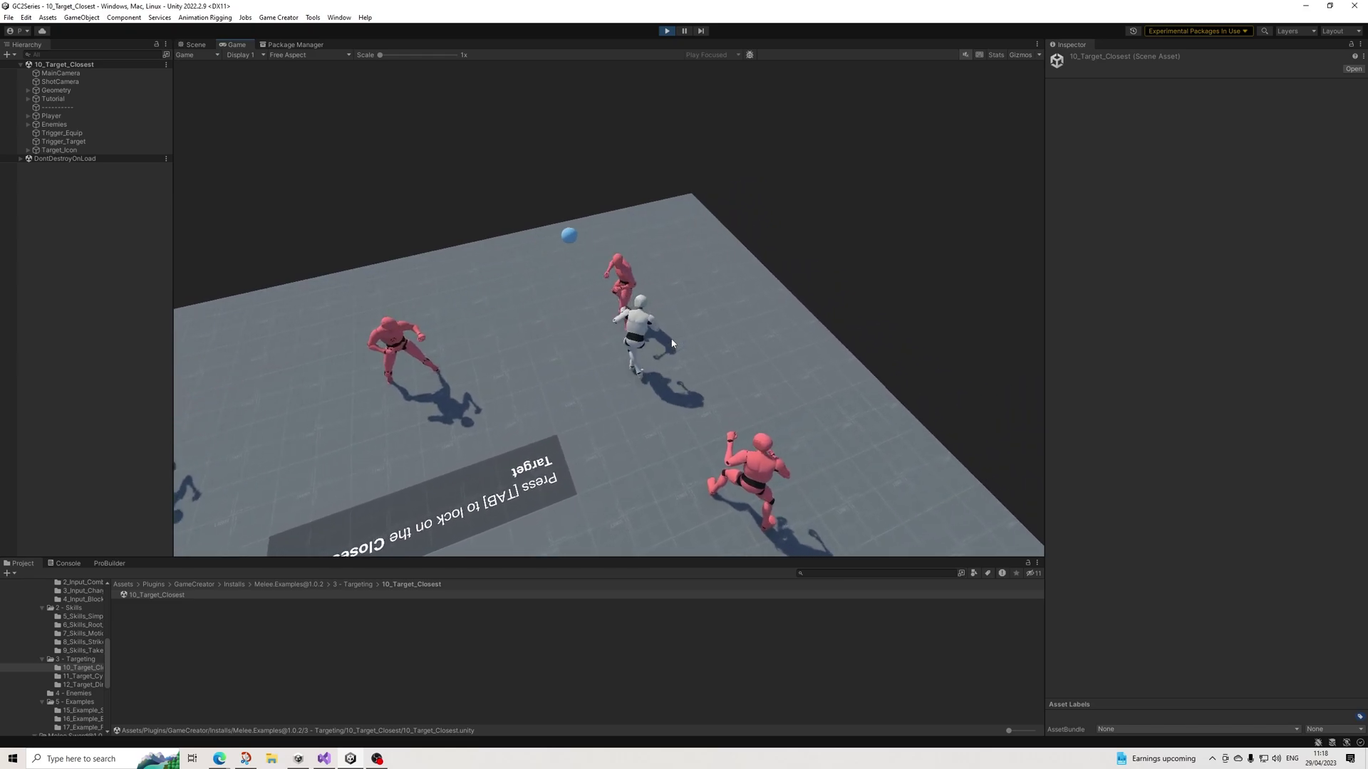
{"action": "key", "text": "s"}
{"action": "key", "text": "s"}
{"action": "key", "text": "Tab"}
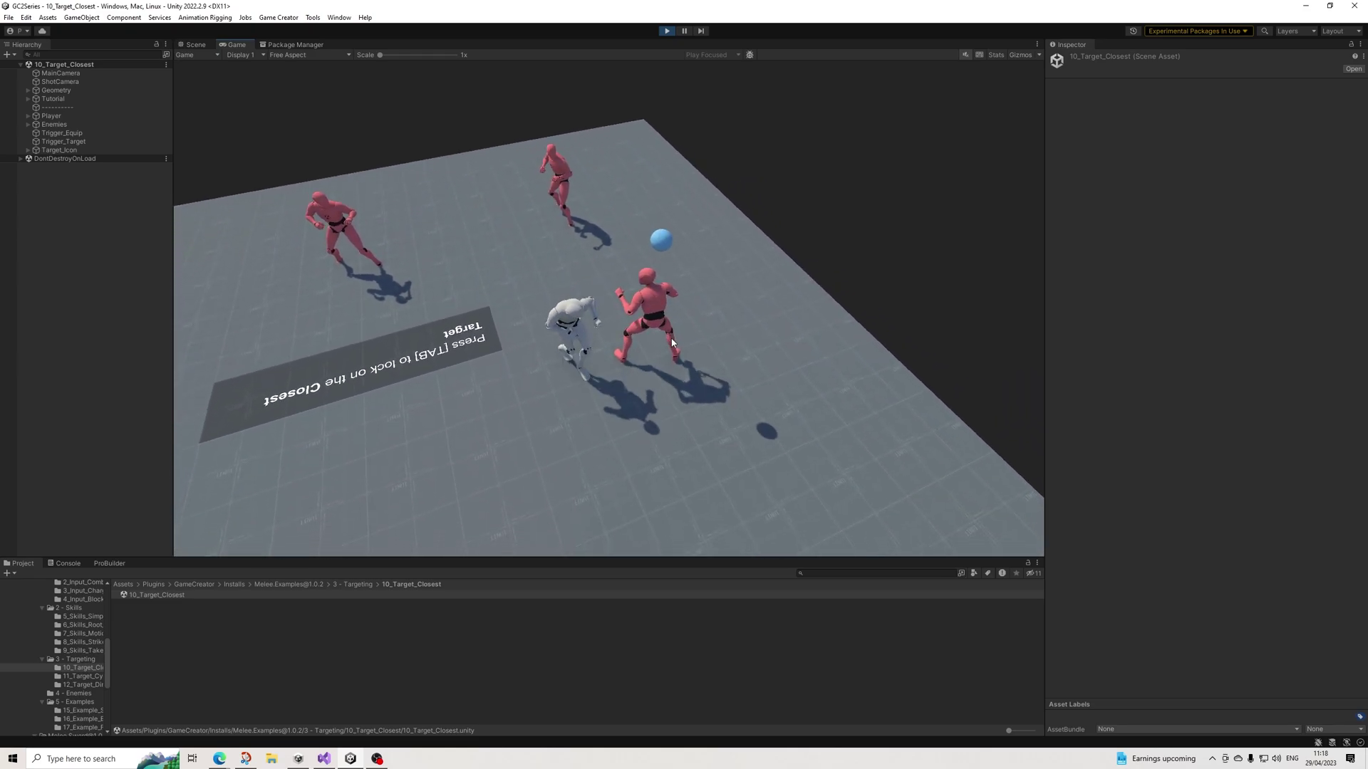
Test the closest-target lock-on around the remaining enemies, moving the player while locked, and stop the running scene
{"action": "key", "text": "d"}
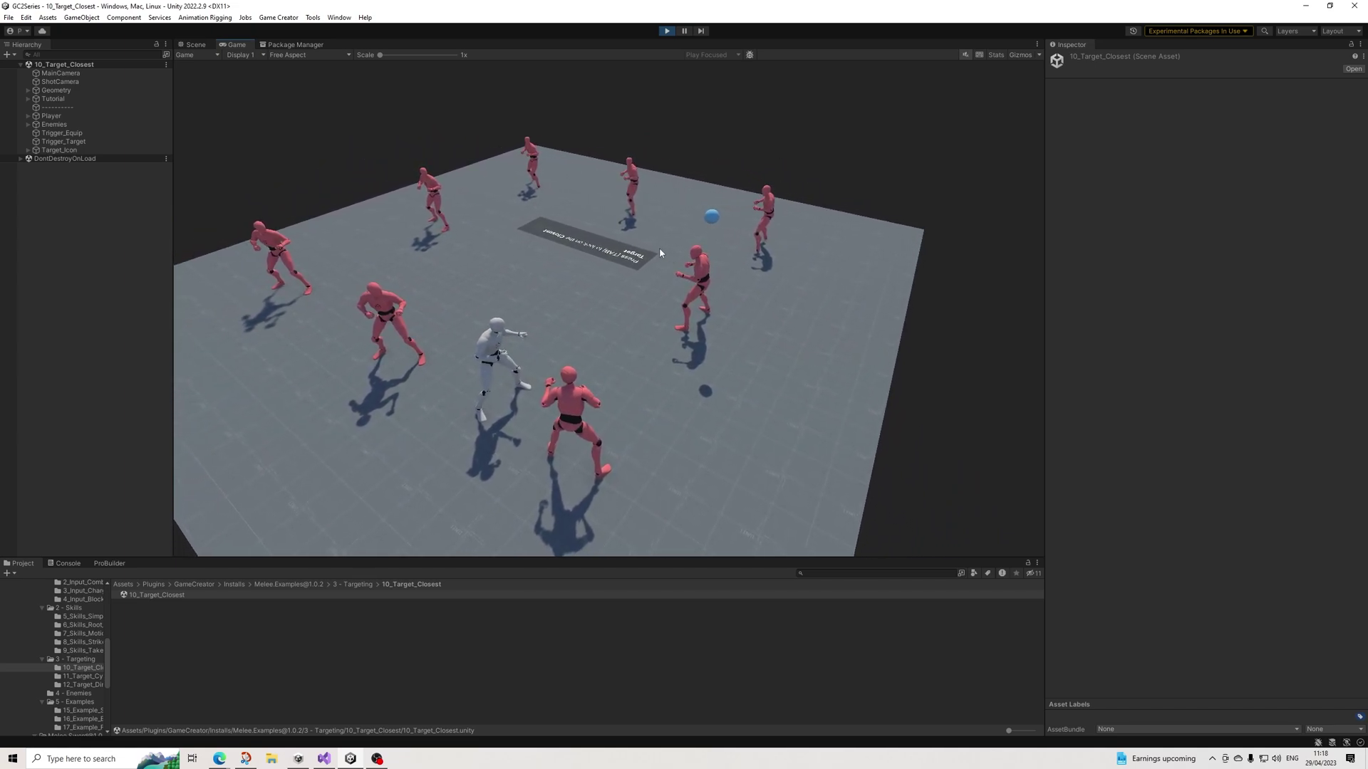
{"action": "key", "text": "Tab"}
{"action": "key", "text": "w"}
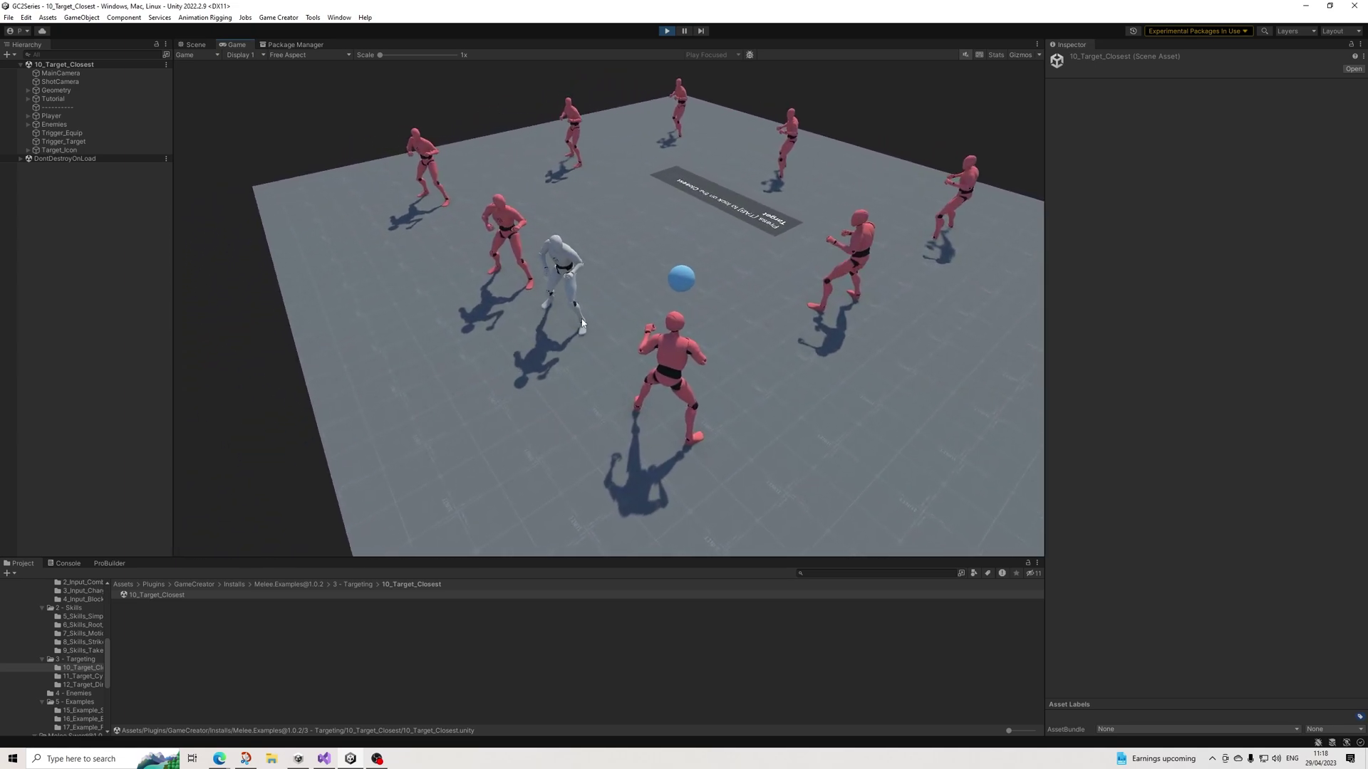
{"action": "key", "text": "Tab"}
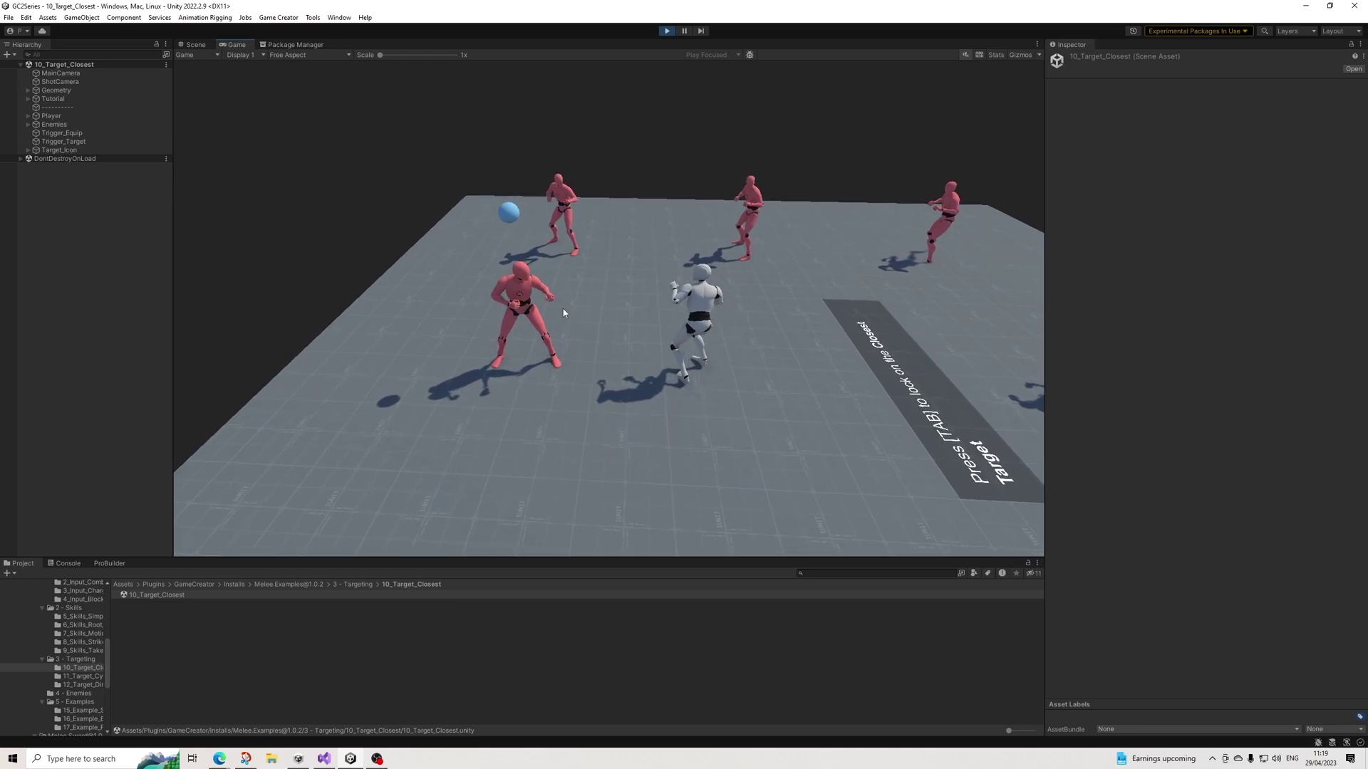
{"action": "key", "text": "Tab"}
{"action": "key", "text": "d"}
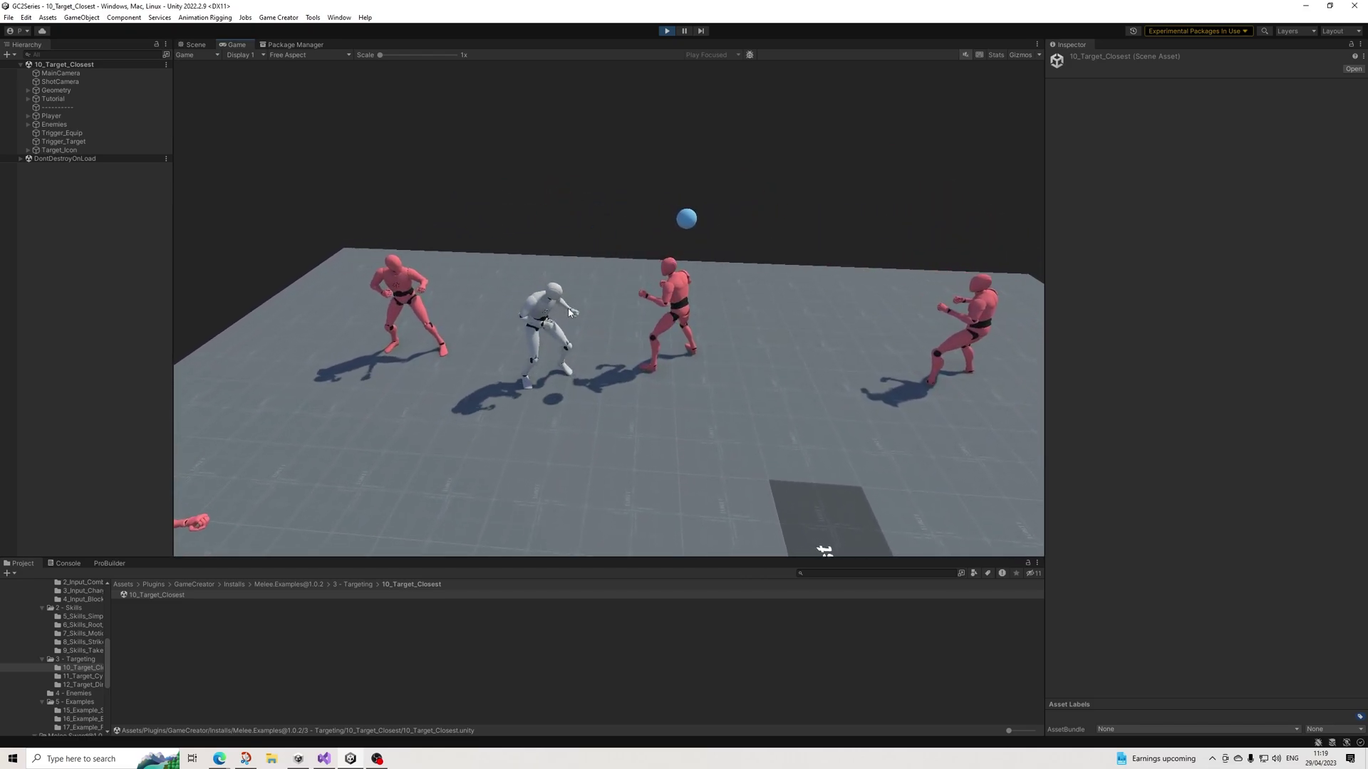
{"action": "key", "text": "a"}
{"action": "key", "text": "s"}
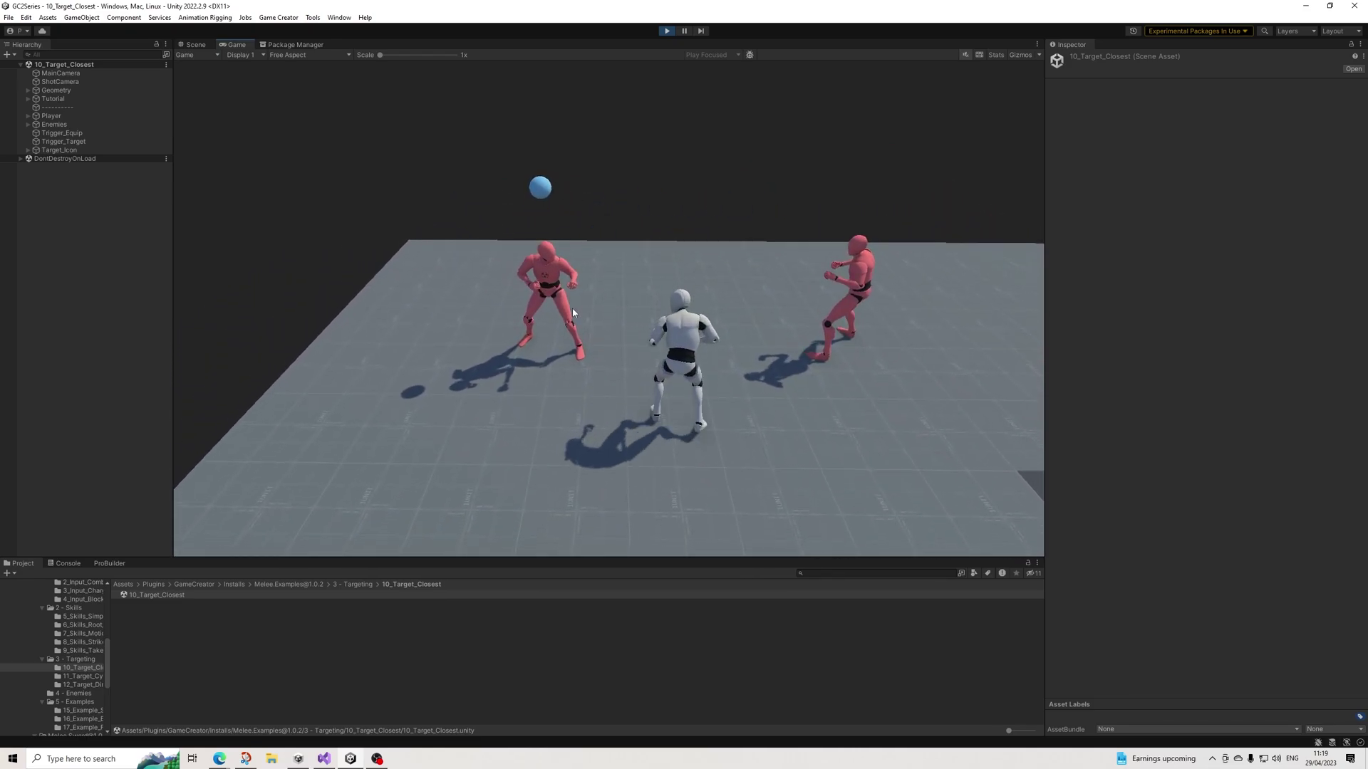
{"action": "left_click", "coordinate": [666, 31]}
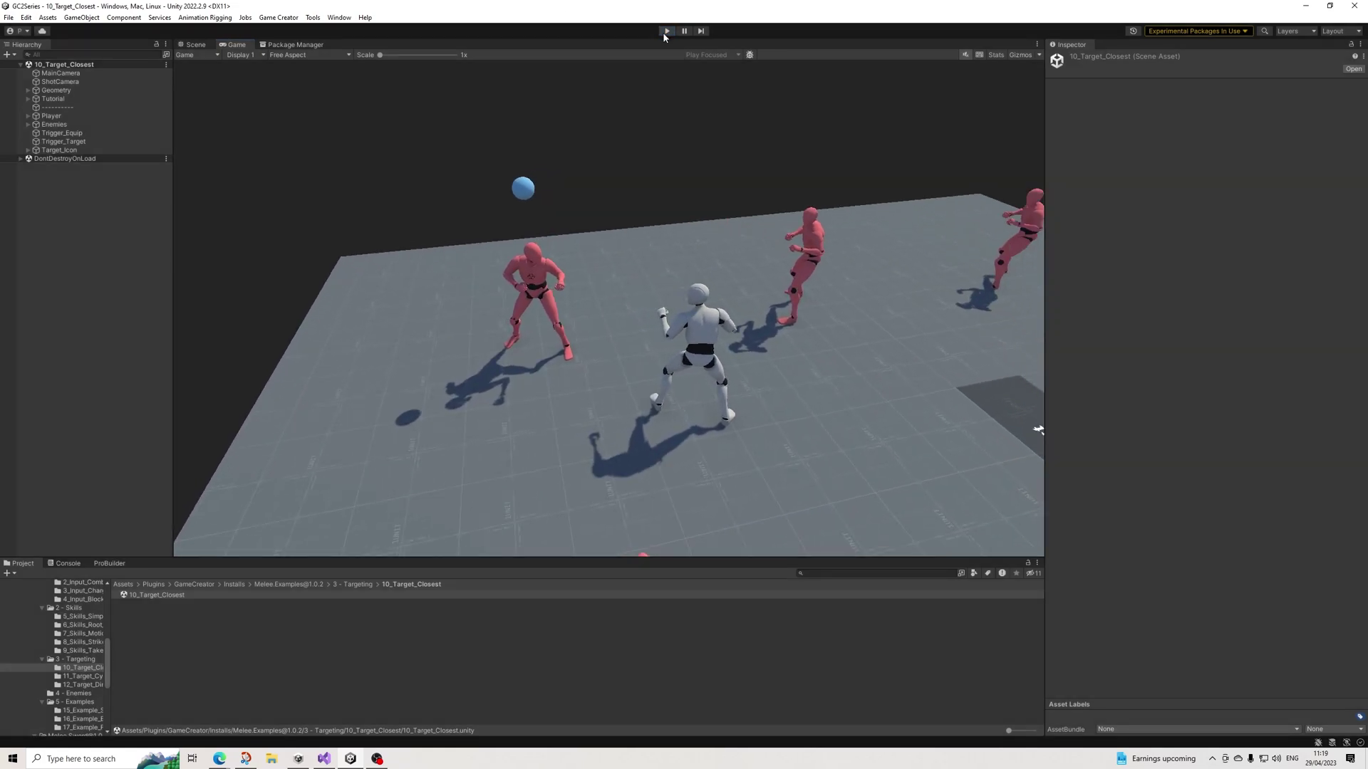
Open the 11_Target_Cycle scene from the 3 - Targeting folder and view its instruction sign among the enemies
{"action": "left_click", "coordinate": [80, 677]}
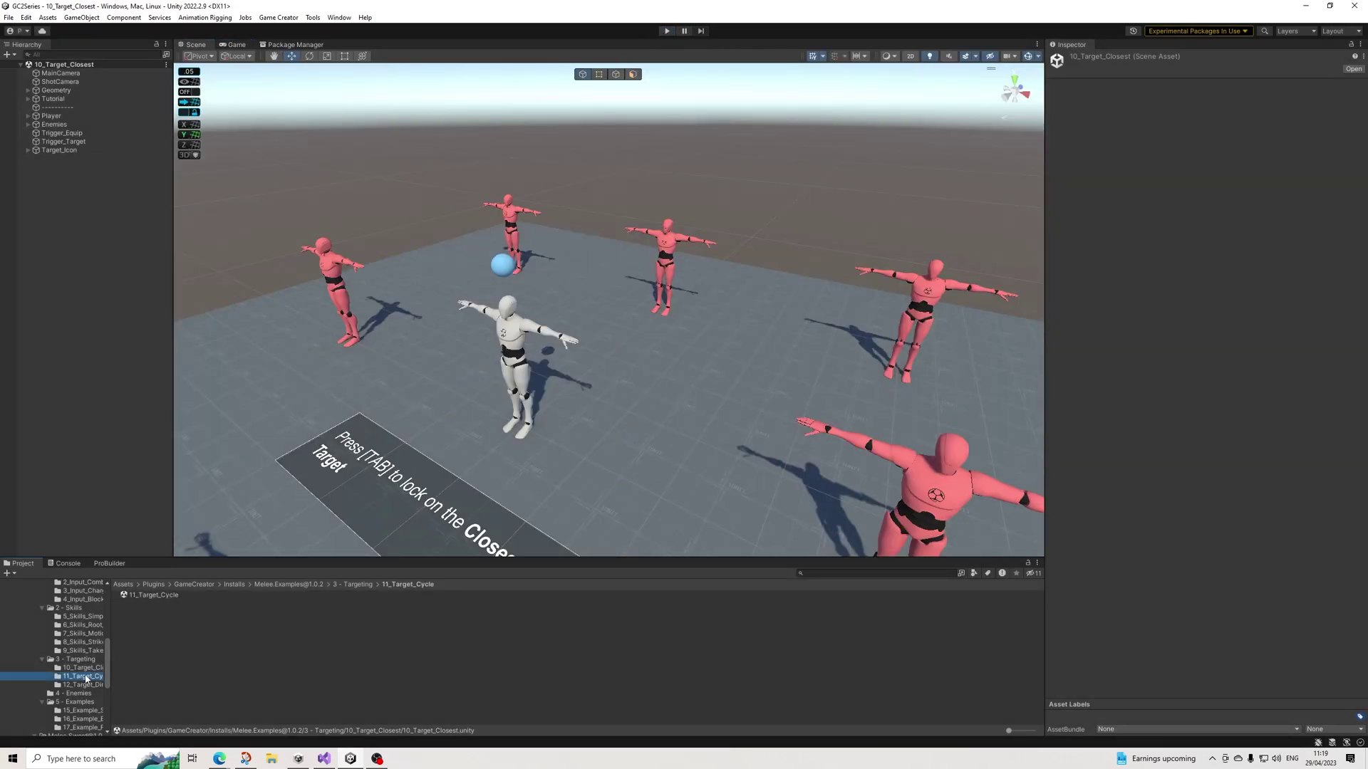
{"action": "double_click", "coordinate": [153, 595]}
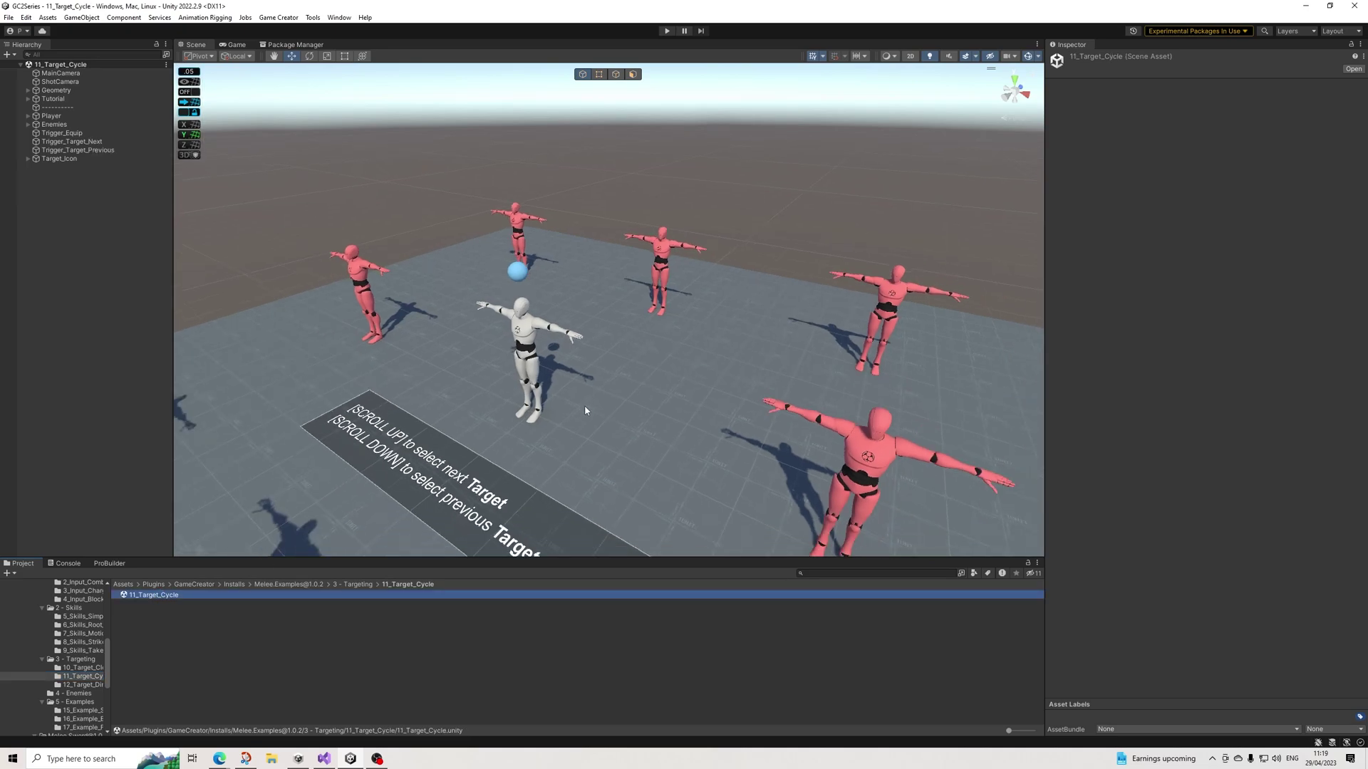
{"action": "scroll", "coordinate": [584, 410], "scroll_direction": "down", "scroll_amount": 6}
{"action": "middle_click_drag", "start_coordinate": [590, 442], "coordinate": [659, 399]}
{"action": "scroll", "coordinate": [656, 399], "scroll_direction": "down", "scroll_amount": 3}
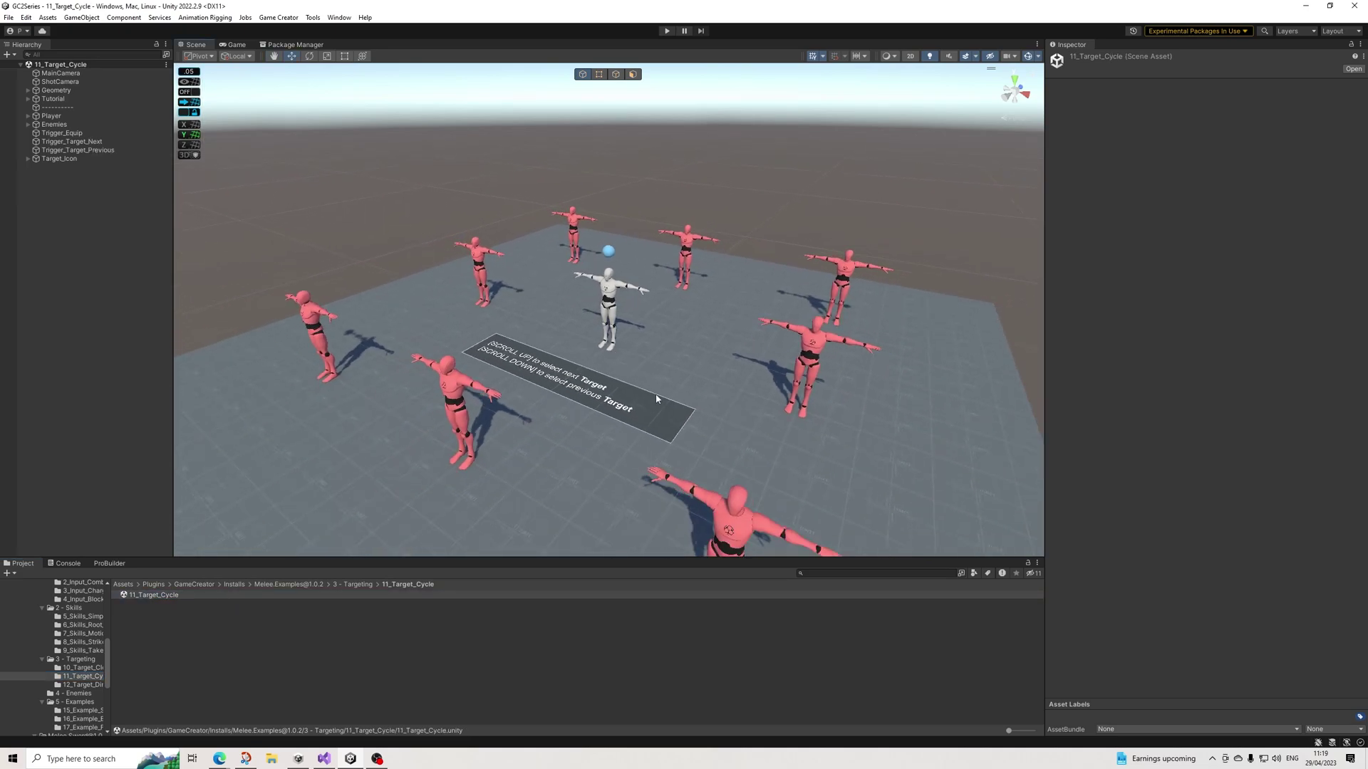
{"action": "left_click_drag", "start_coordinate": [656, 399], "coordinate": [655, 393], "text": "alt"}
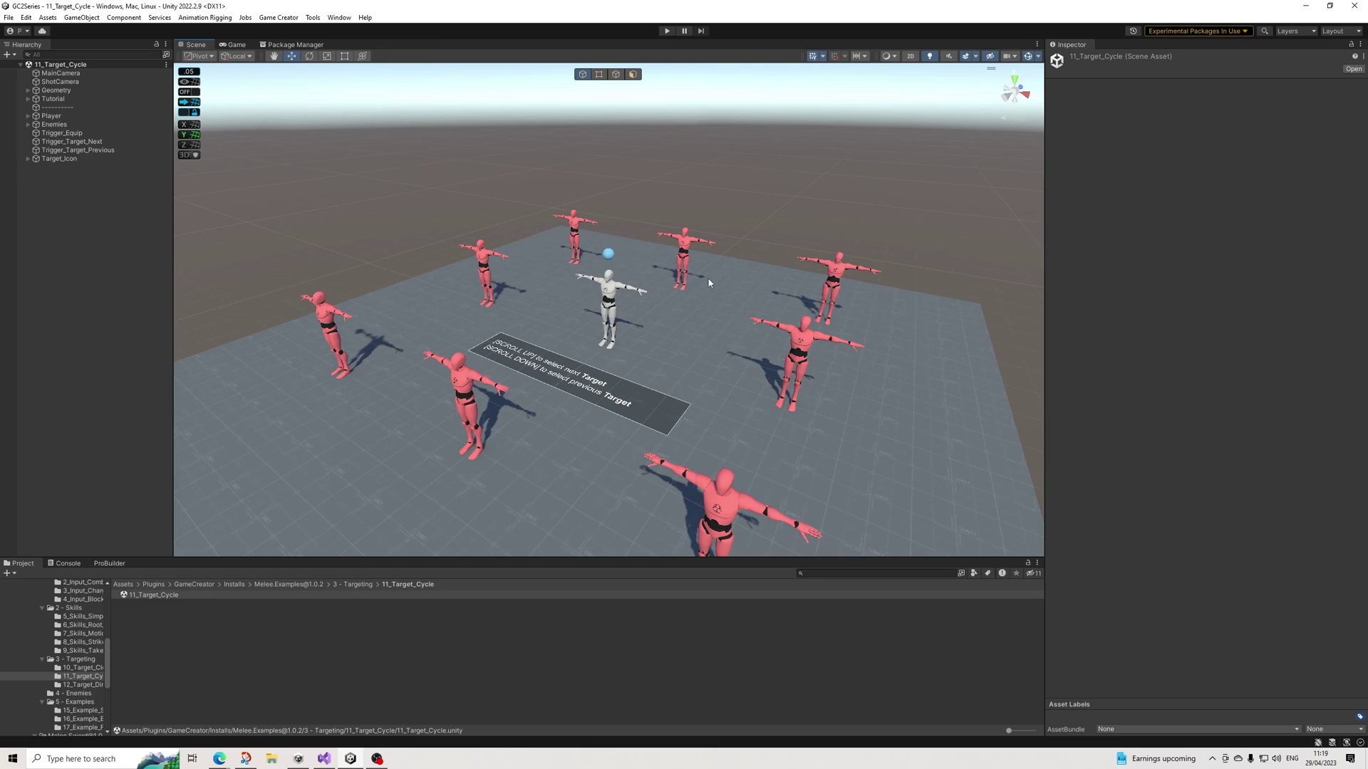
Open the 12_Target_Direction scene, run it to test selecting targets by direction, and stop the run
{"action": "left_click", "coordinate": [92, 685]}
{"action": "double_click", "coordinate": [187, 597]}
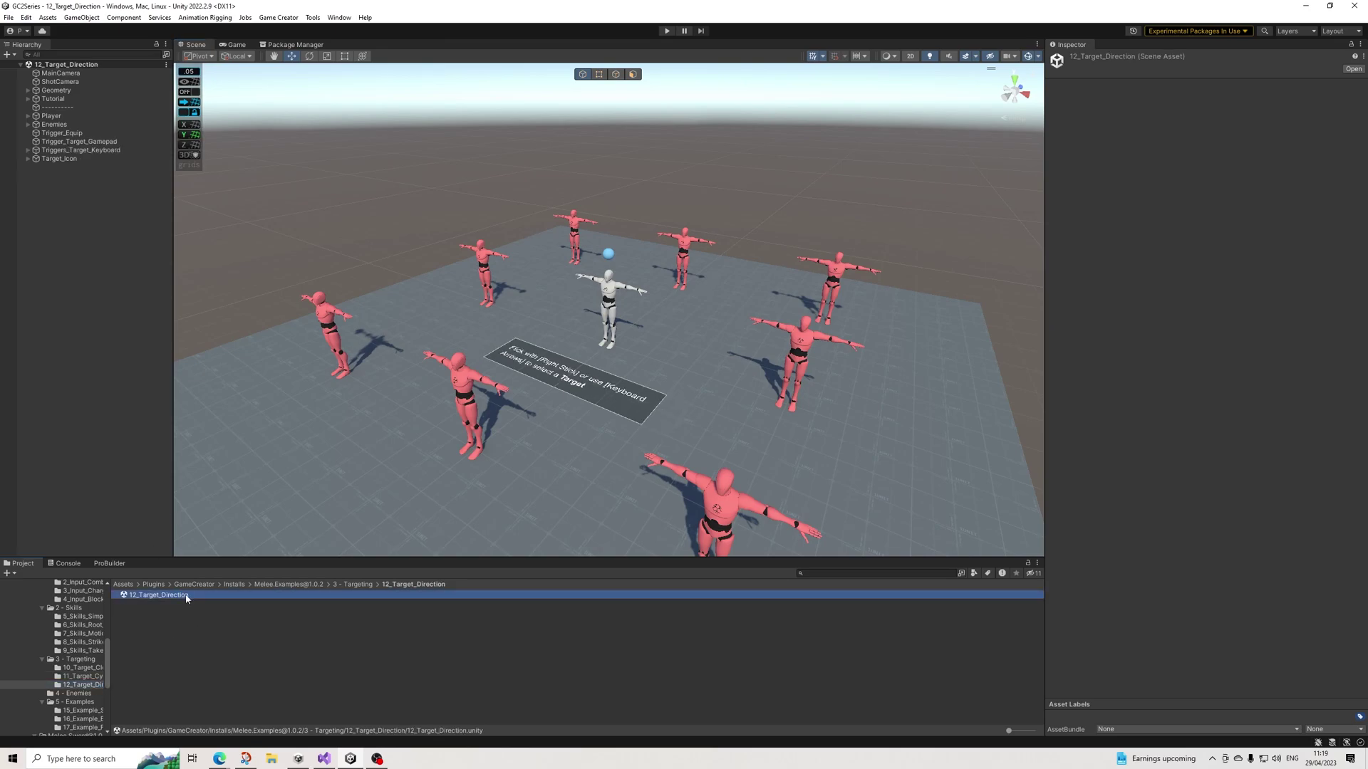
{"action": "left_click", "coordinate": [668, 32]}
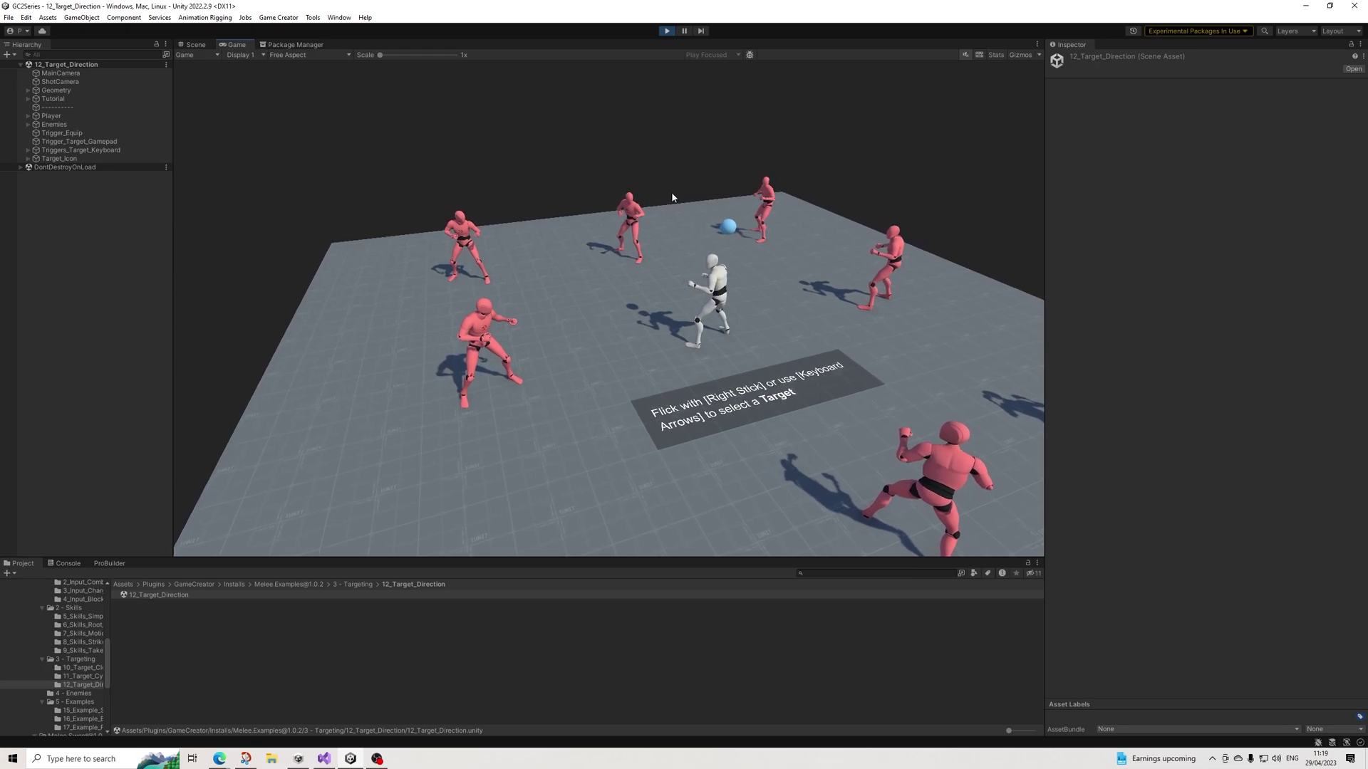
{"action": "key", "text": "d"}
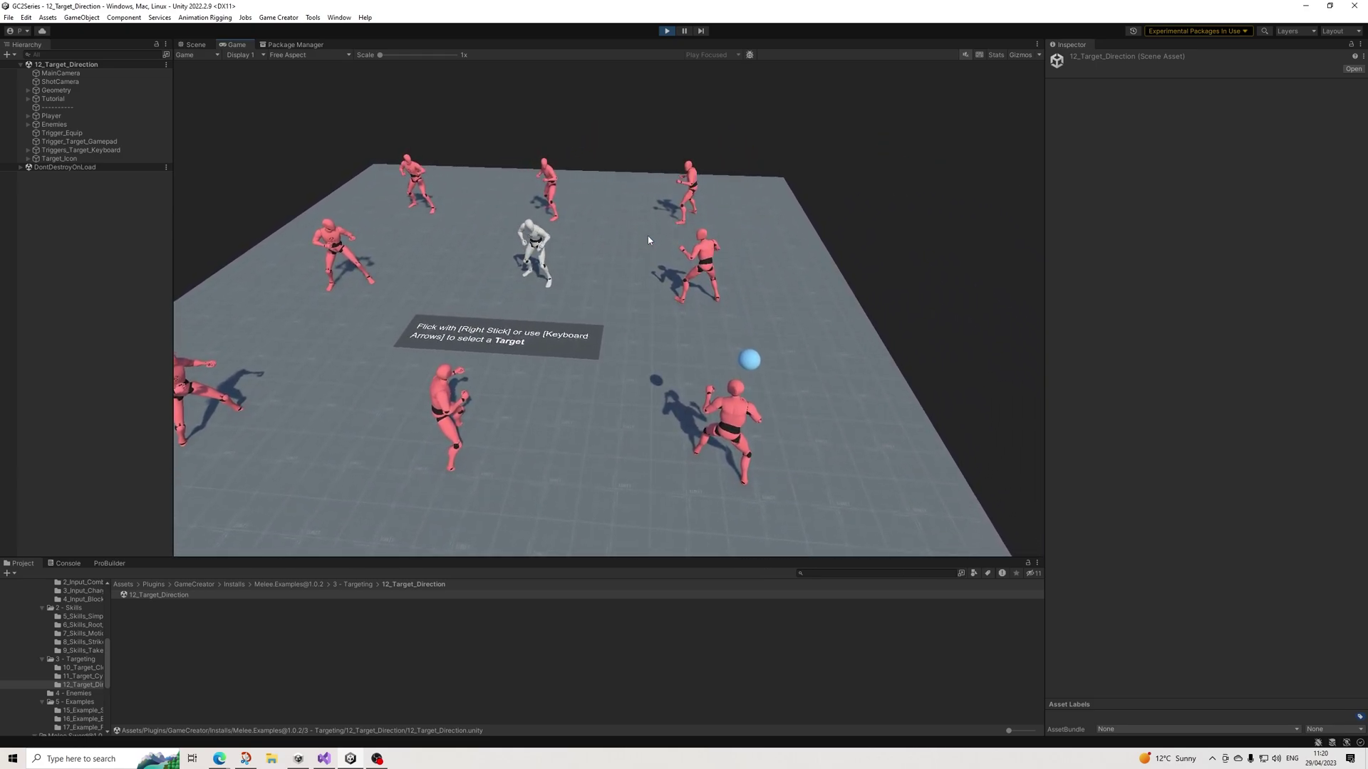
{"action": "left_click", "coordinate": [668, 32]}
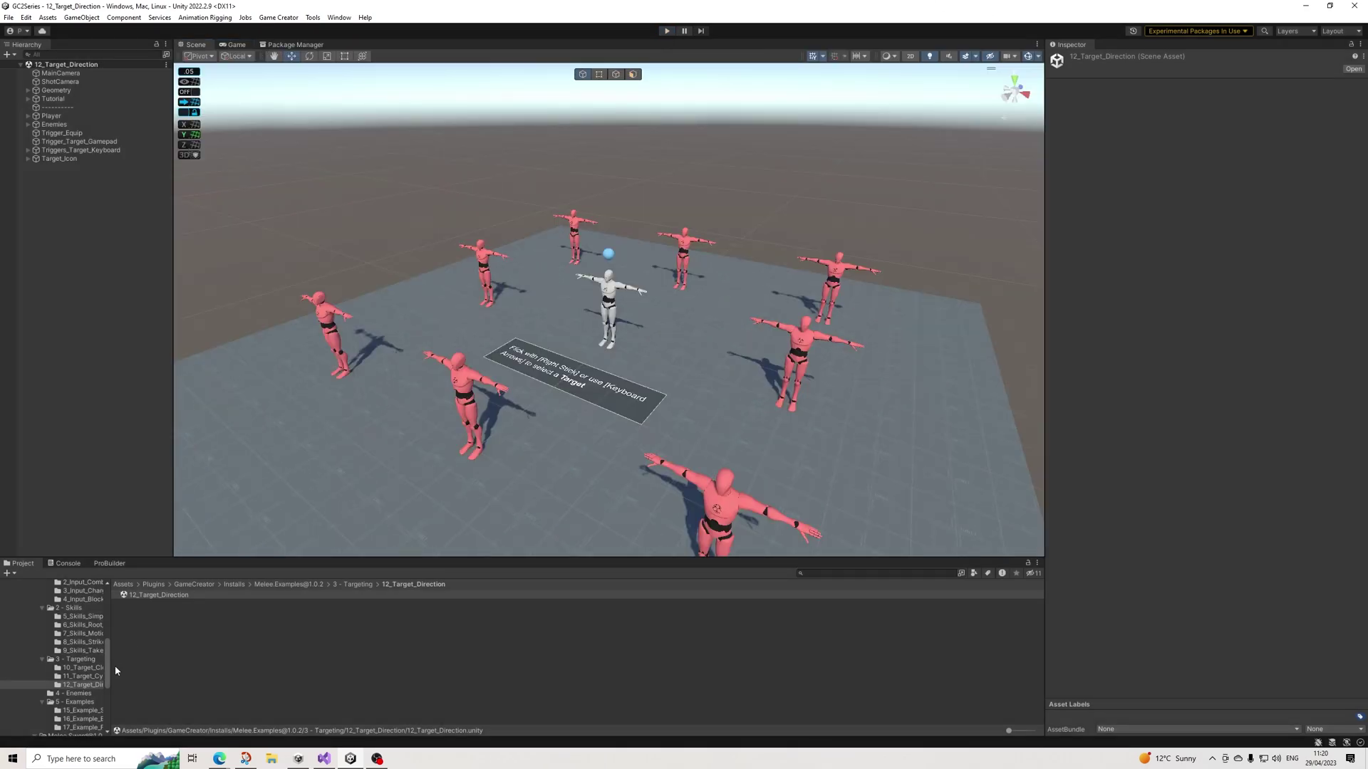
Collapse the Melee.Sword folder and open the 17_Example_First_Person scene from the 5 - Examples folder
{"action": "scroll", "coordinate": [80, 679], "scroll_direction": "down", "scroll_amount": 2}
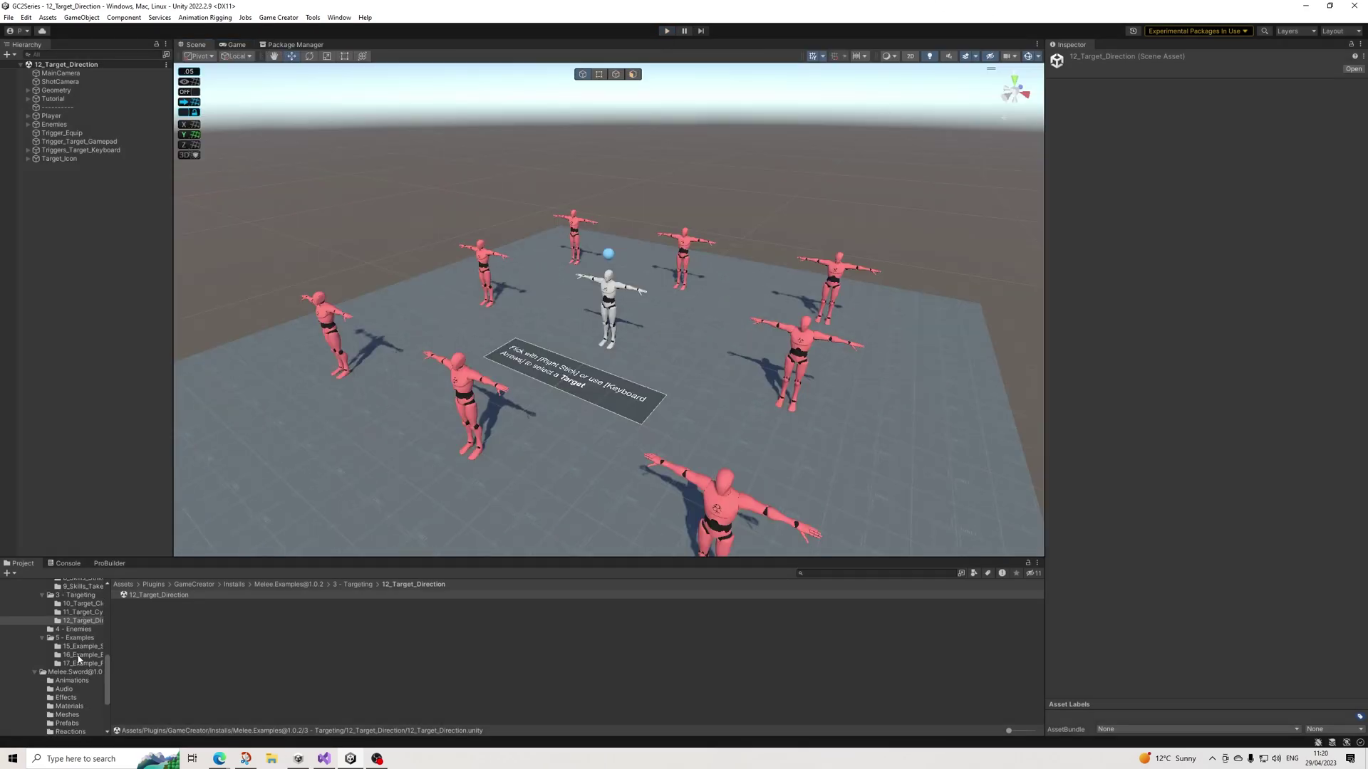
{"action": "left_click", "coordinate": [36, 673]}
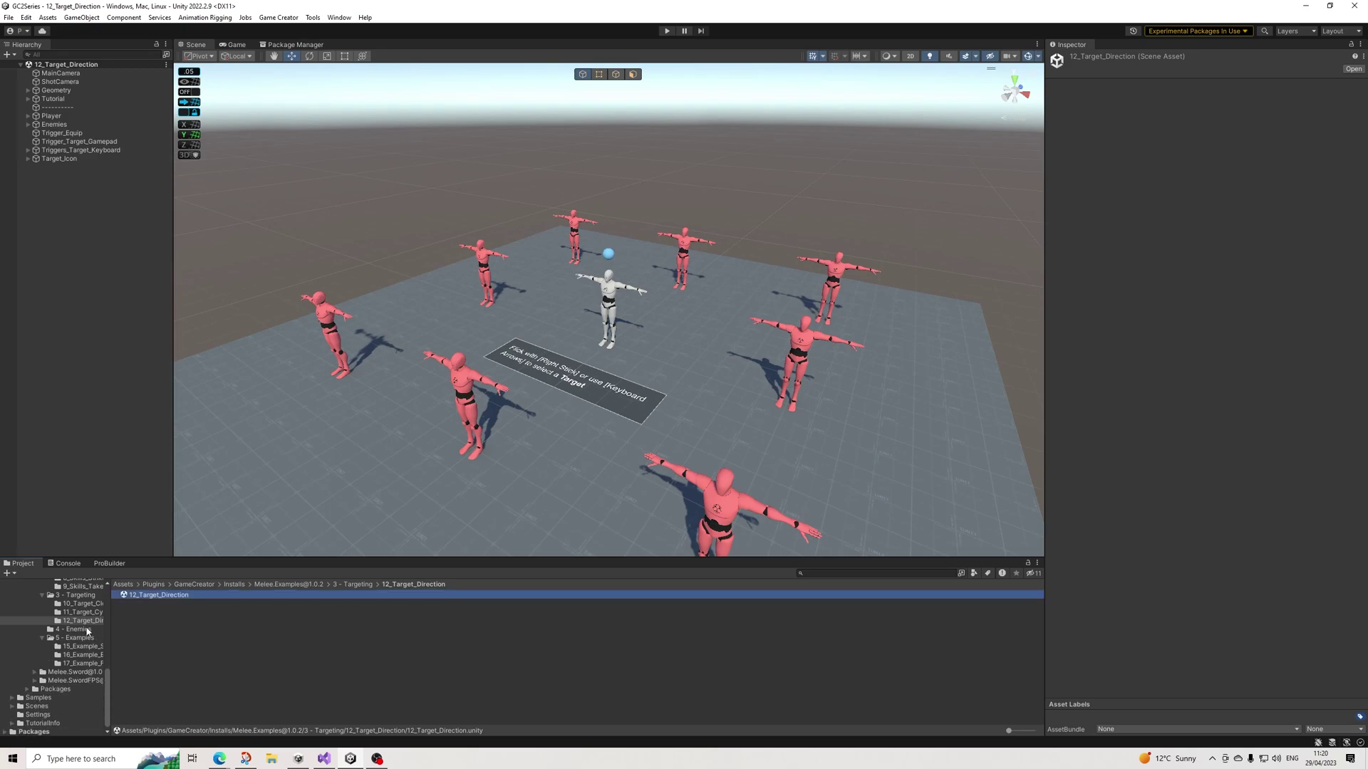
{"action": "left_click", "coordinate": [78, 630]}
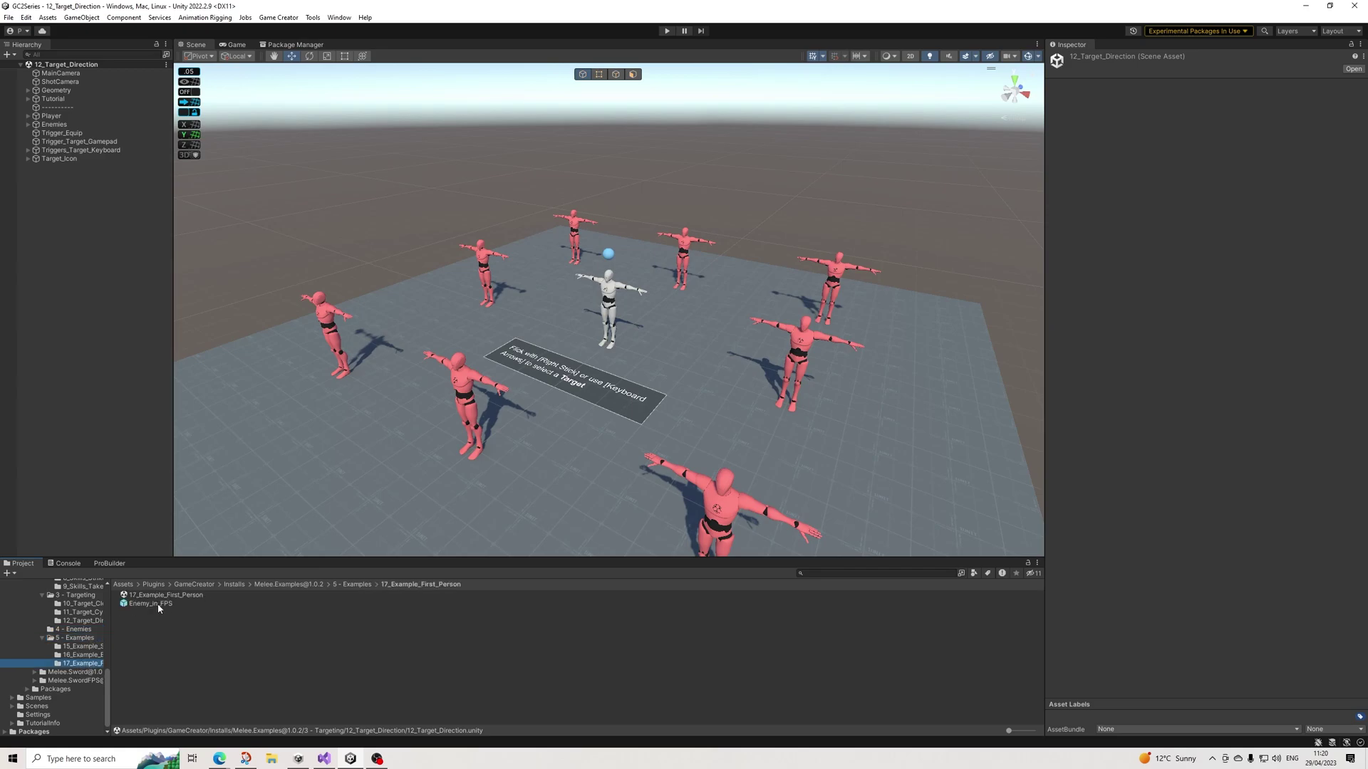
{"action": "double_click", "coordinate": [181, 596]}
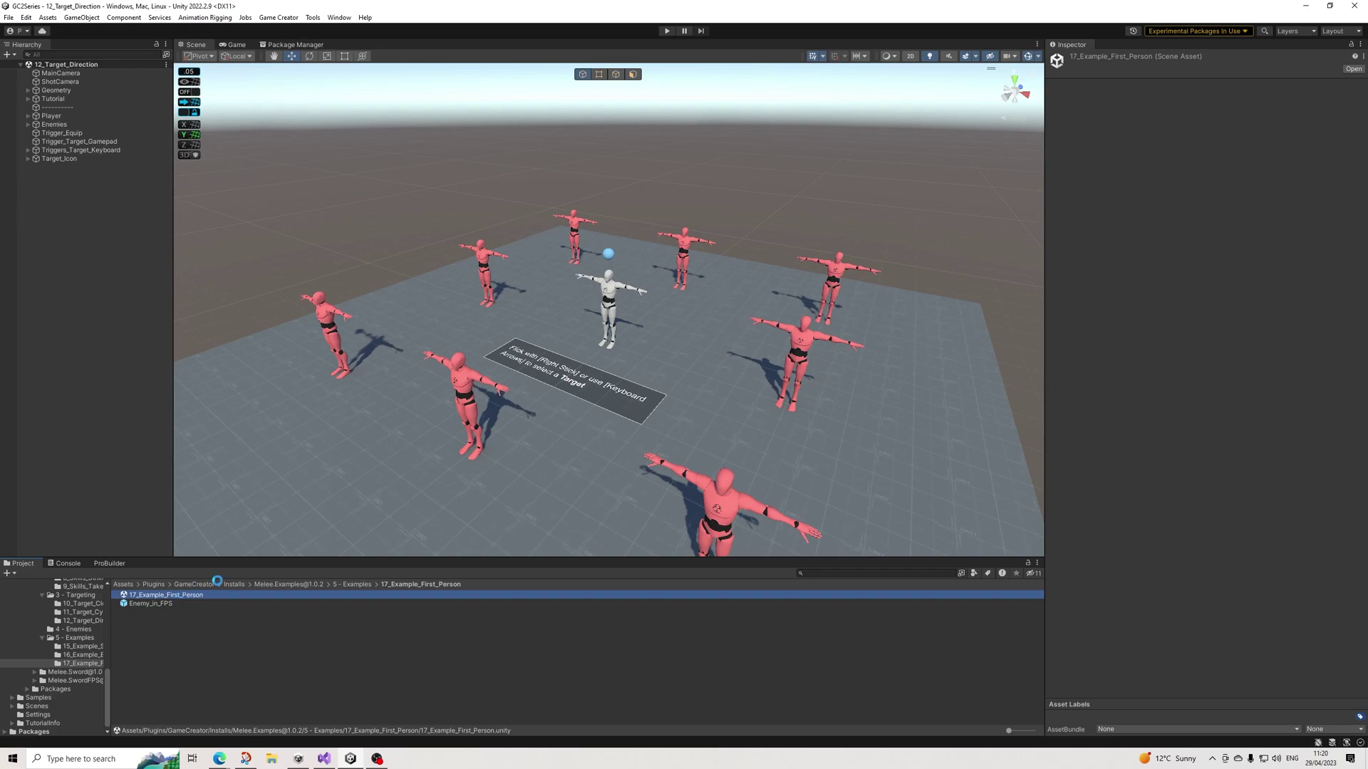
Run the first-person scene, walk up to the spawned enemy, attack it with the sword, and stop the run
{"action": "left_click", "coordinate": [667, 30]}
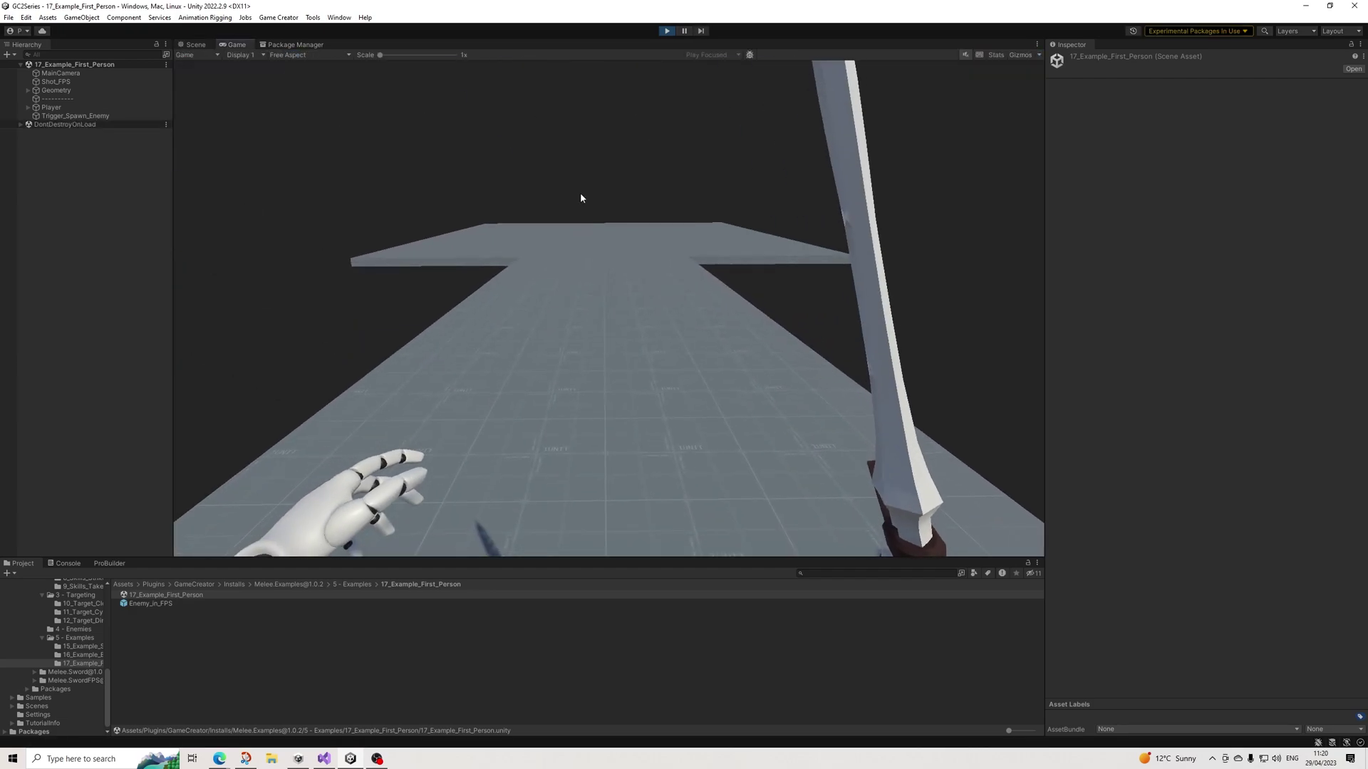
{"action": "key", "text": "w"}
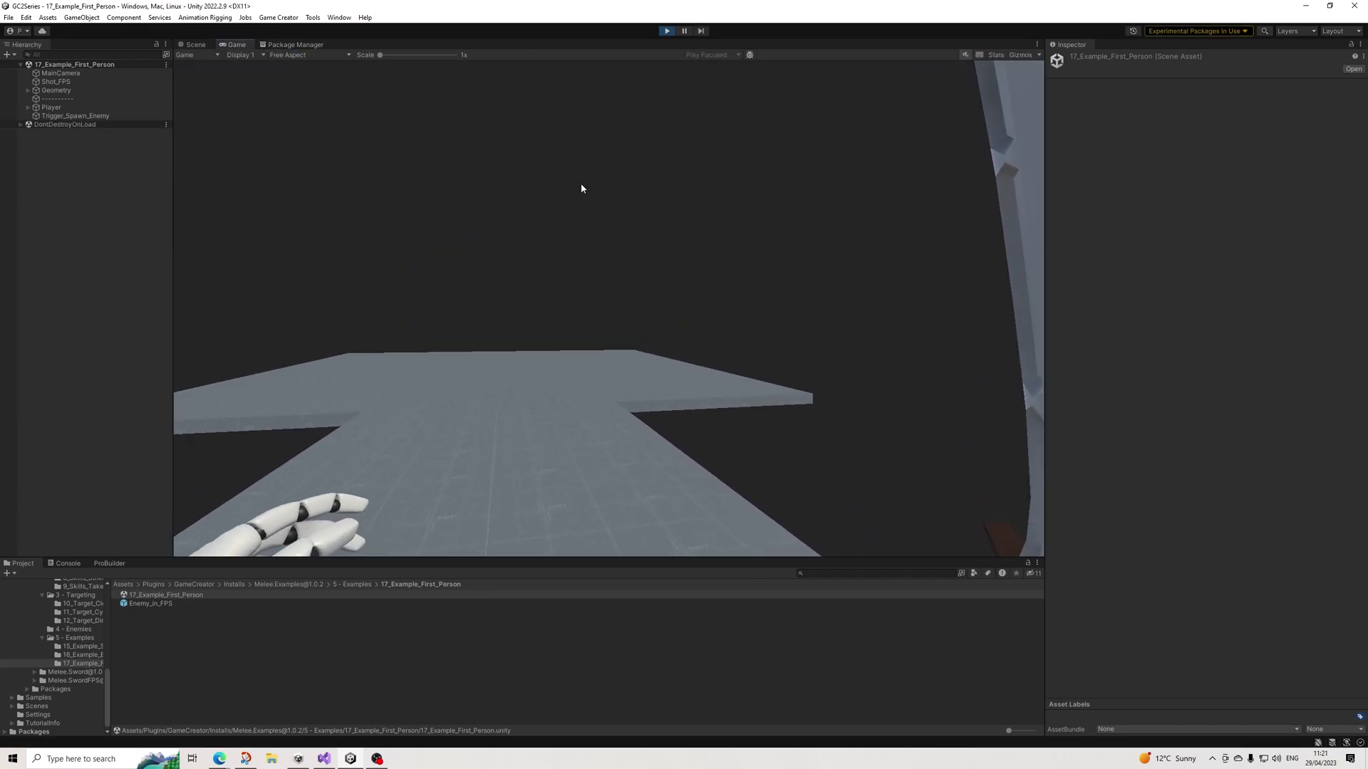
{"action": "key", "text": "w"}
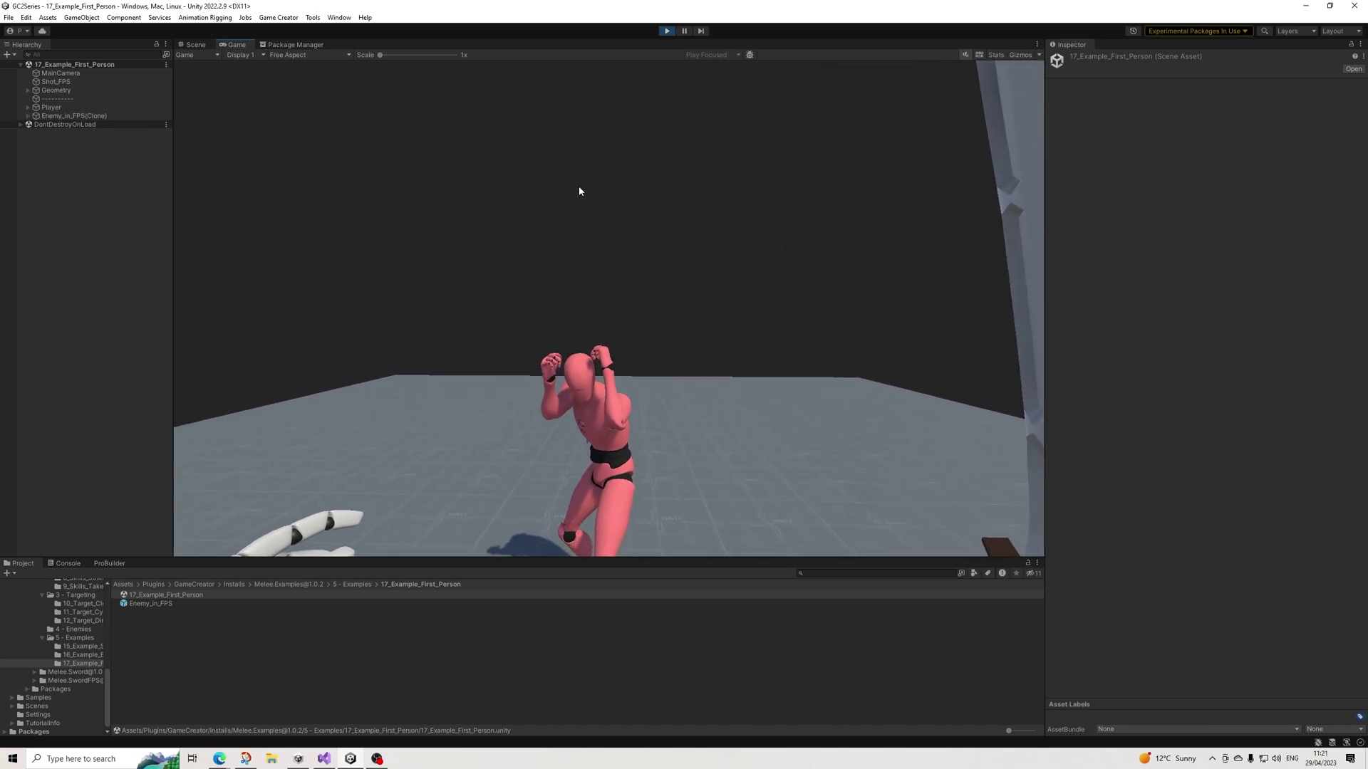
{"action": "left_click", "coordinate": [580, 187]}
{"action": "left_click", "coordinate": [578, 192]}
{"action": "left_click", "coordinate": [580, 192]}
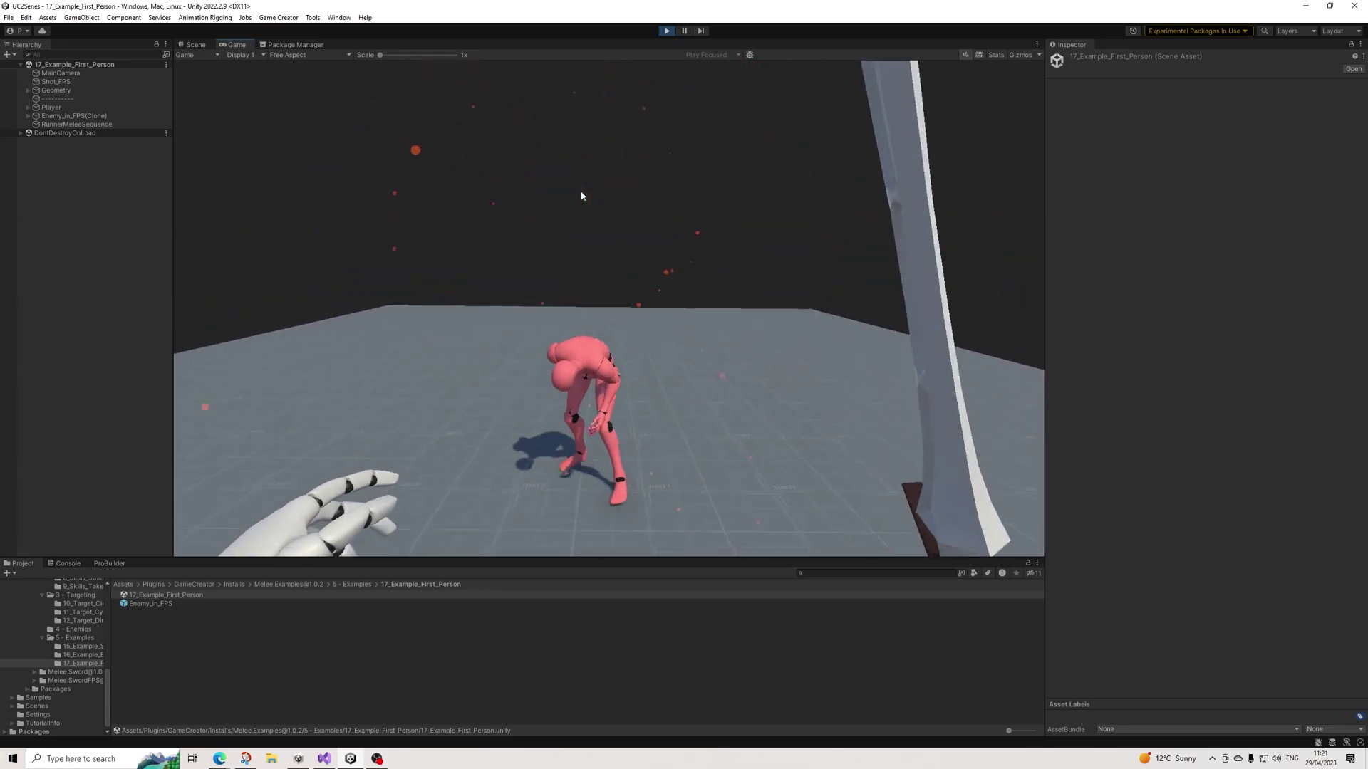
{"action": "left_click", "coordinate": [667, 31]}
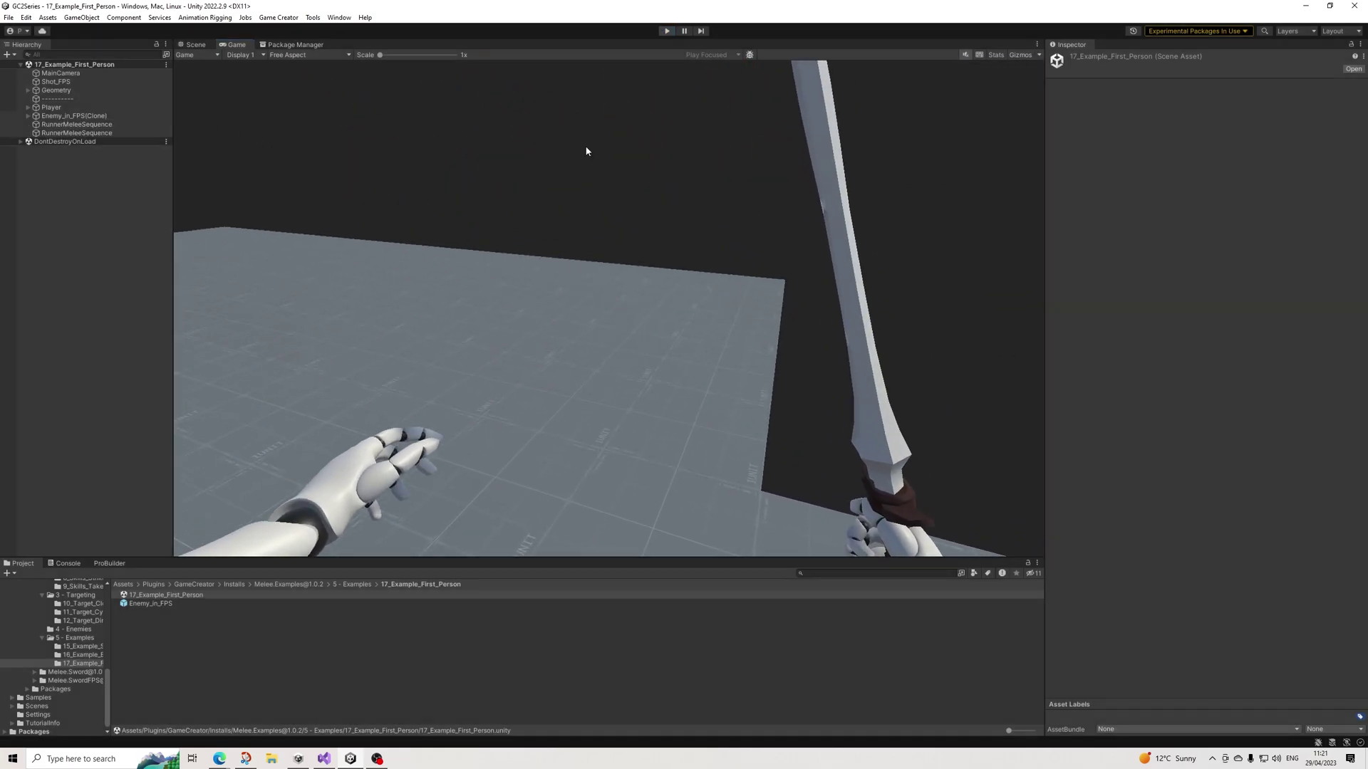
Open the 16_Example_Brawler_Level scene from the 5 - Examples folder and run it
{"action": "left_click", "coordinate": [84, 655]}
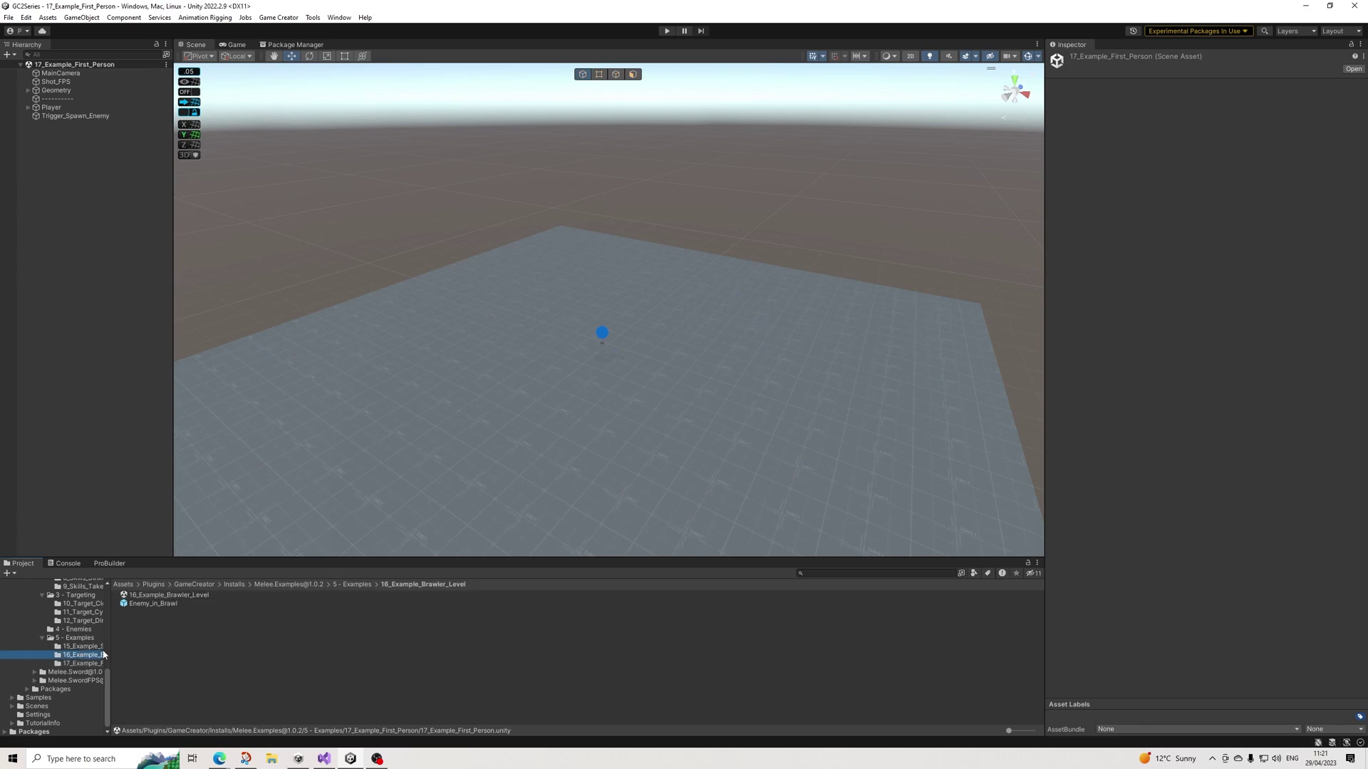
{"action": "left_click", "coordinate": [169, 594]}
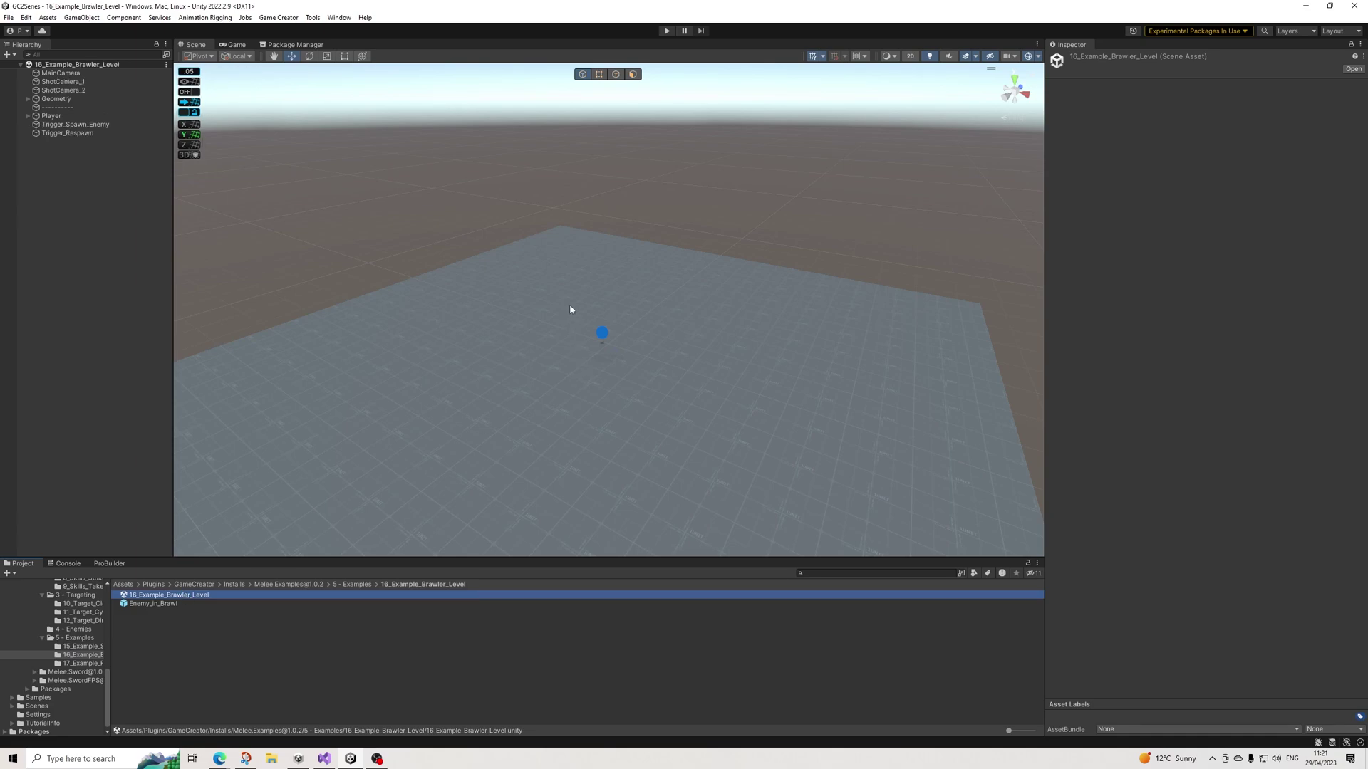
{"action": "left_click", "coordinate": [667, 31]}
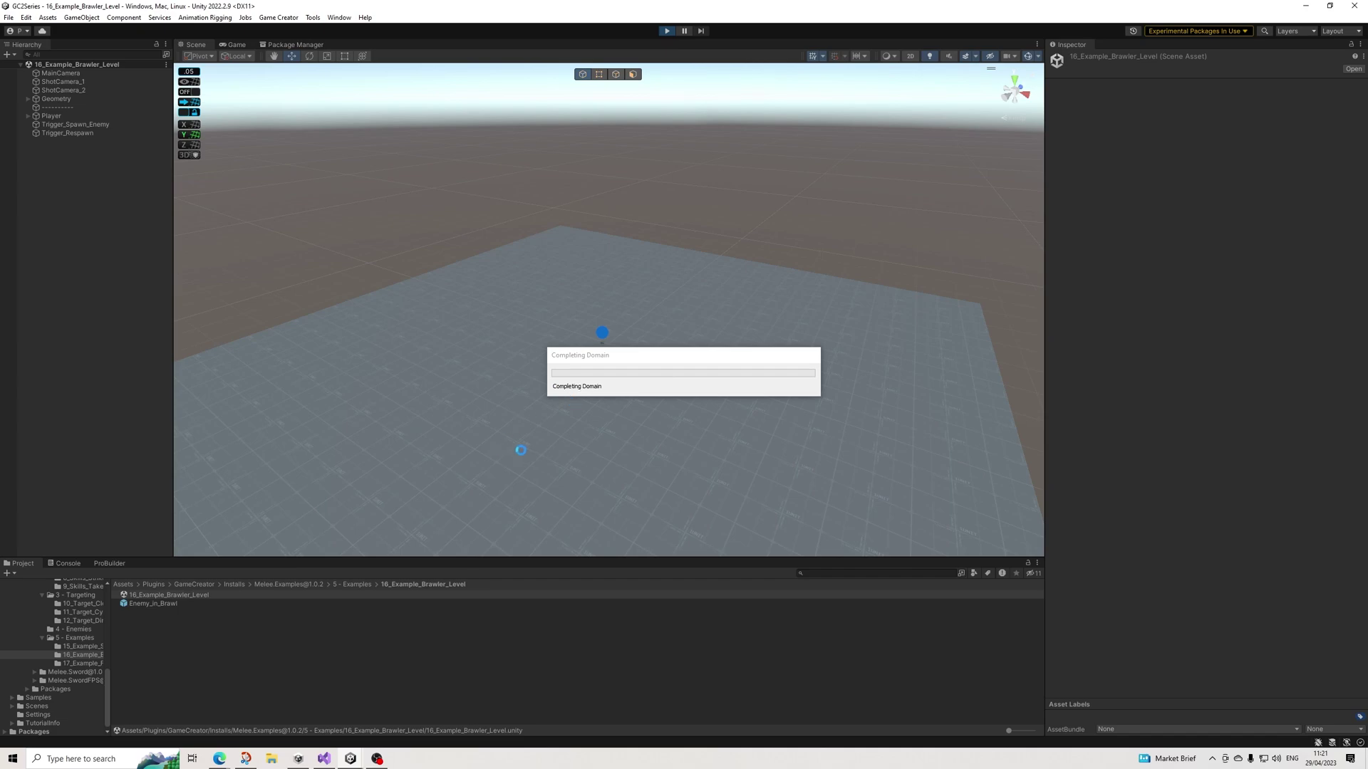
Move the player around the brawler level toward the spawned enemy and hit it with a melee combo
{"action": "key", "text": "d"}
{"action": "key", "text": "w"}
{"action": "key", "text": "a"}
{"action": "key", "text": "d"}
{"action": "key", "text": "w"}
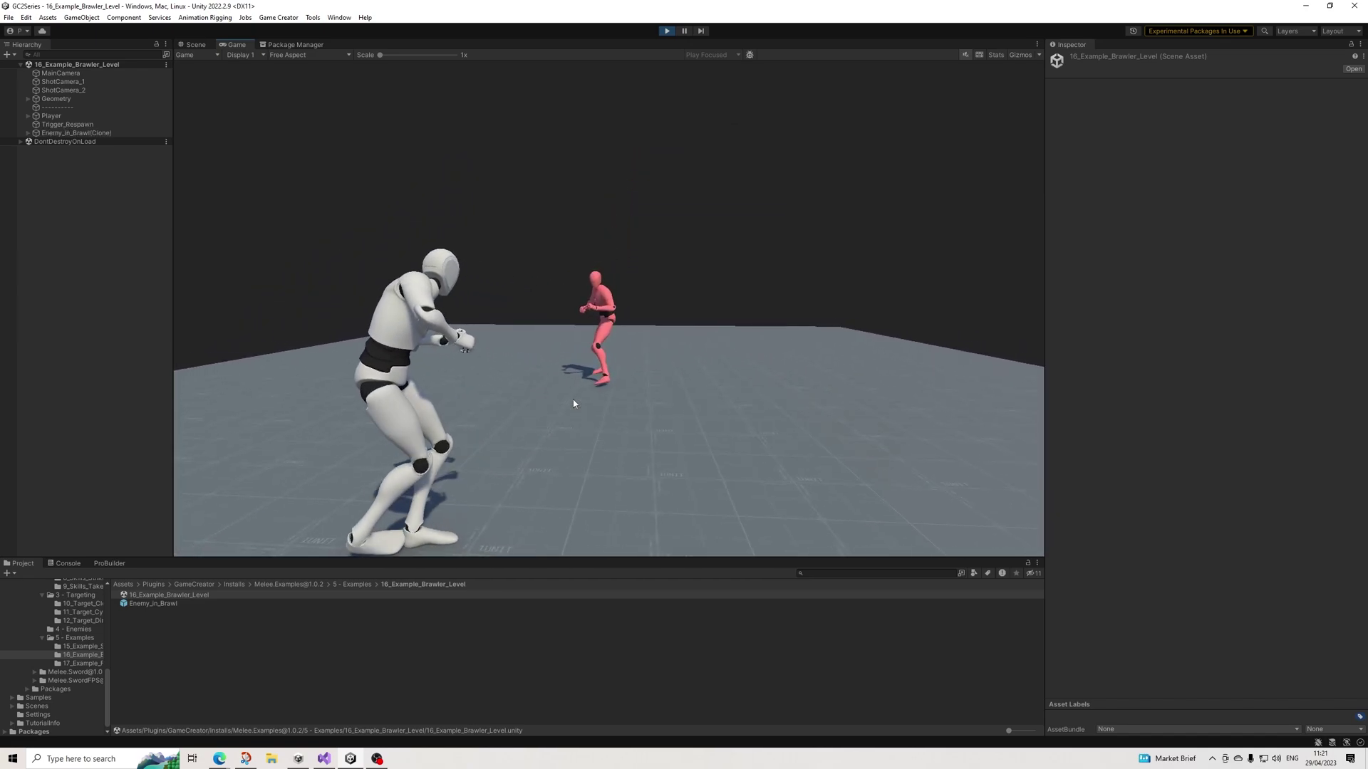
{"action": "left_click", "coordinate": [572, 403]}
{"action": "left_click", "coordinate": [573, 404]}
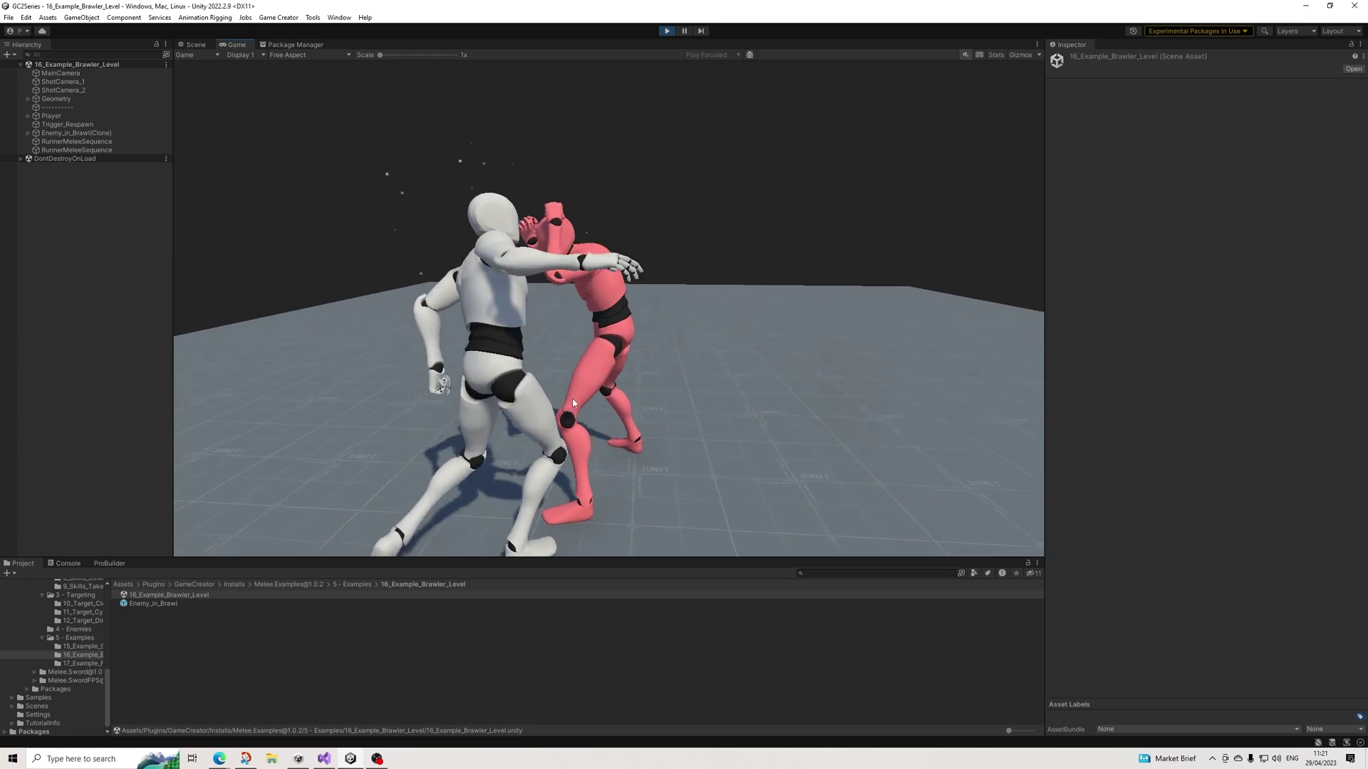
{"action": "left_click", "coordinate": [573, 403]}
Test blocking against the brawler enemy and strike back at it
{"action": "right_click", "coordinate": [583, 390]}
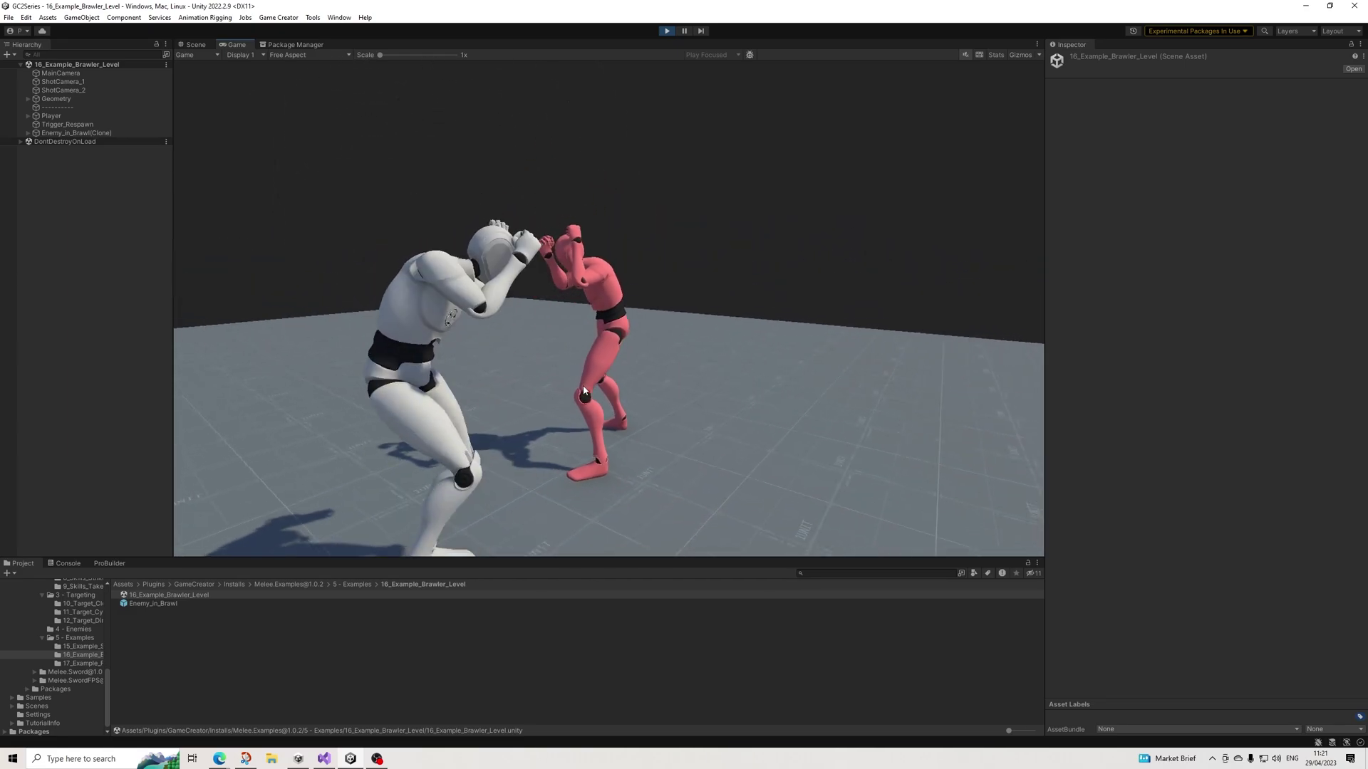
{"action": "right_click", "coordinate": [586, 392]}
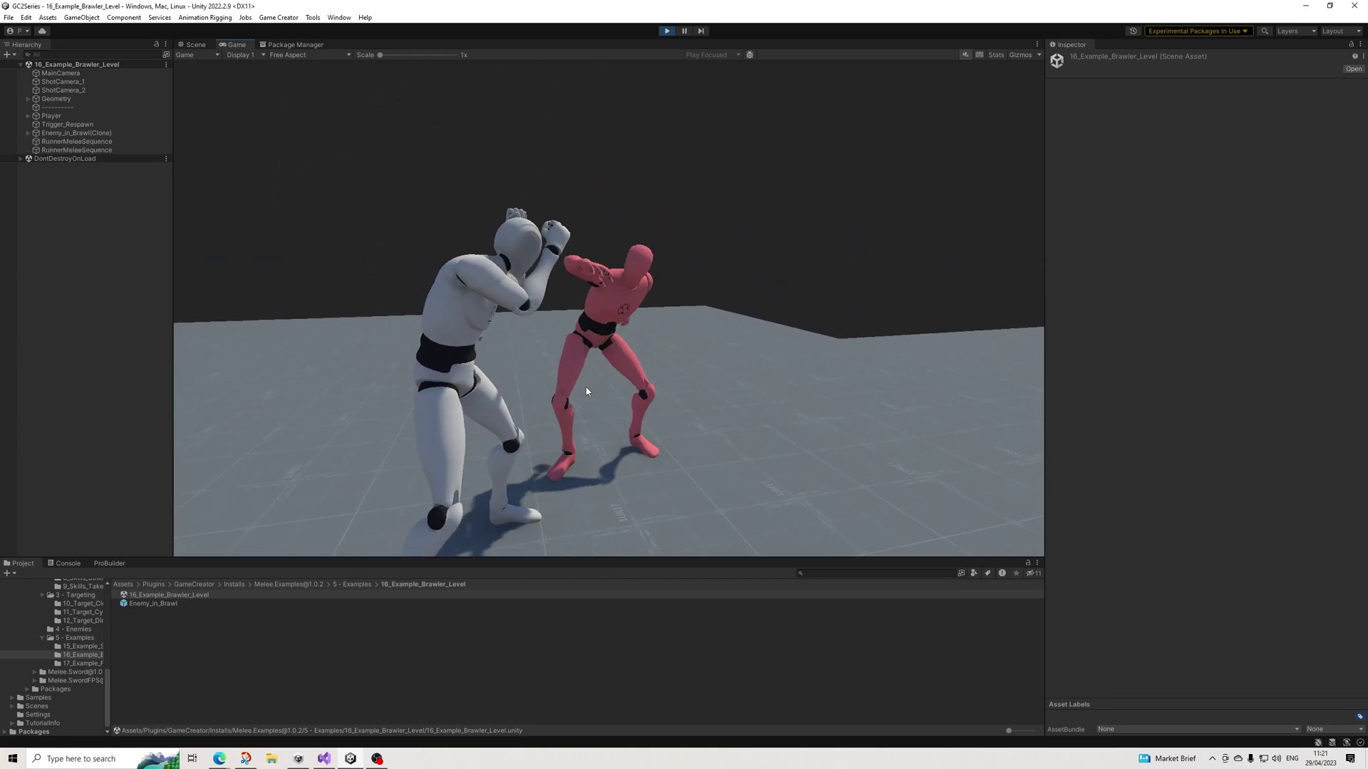
{"action": "left_click", "coordinate": [583, 390]}
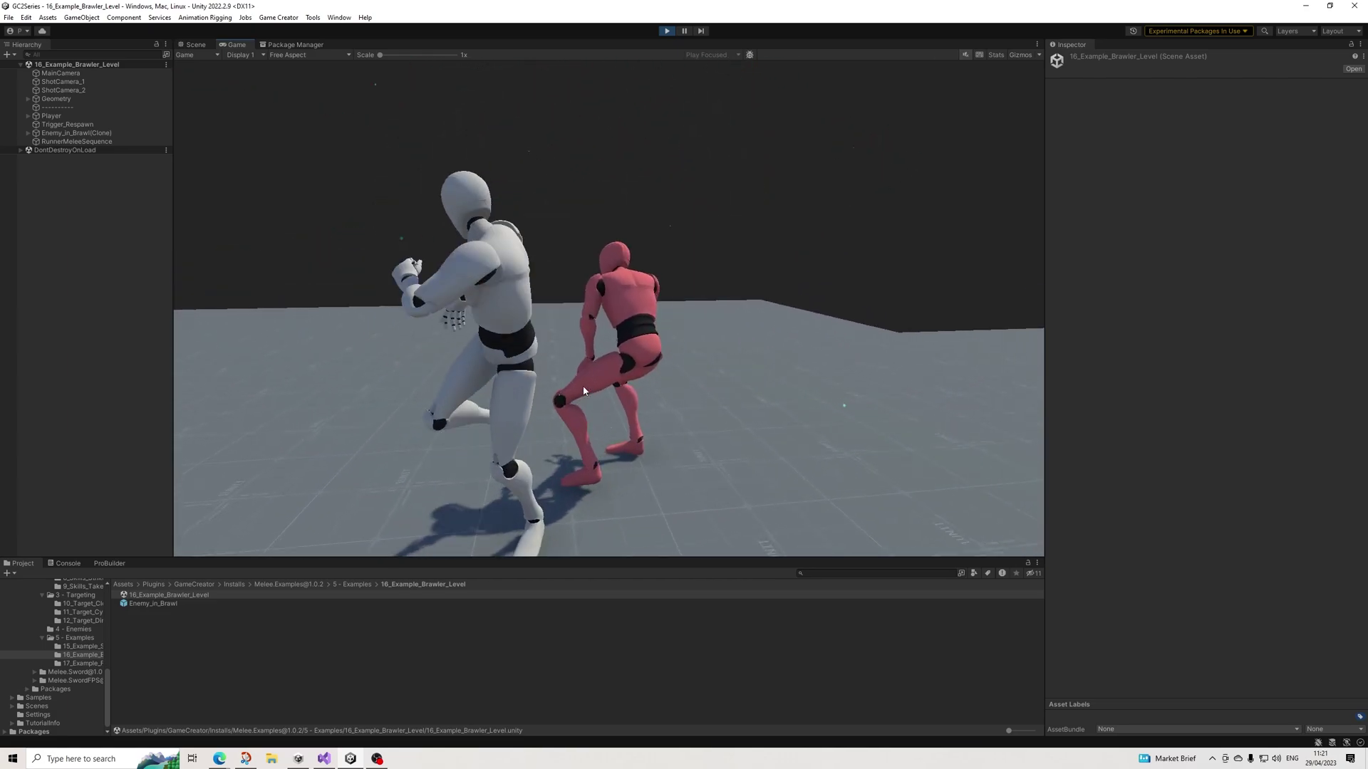
{"action": "left_click", "coordinate": [585, 390]}
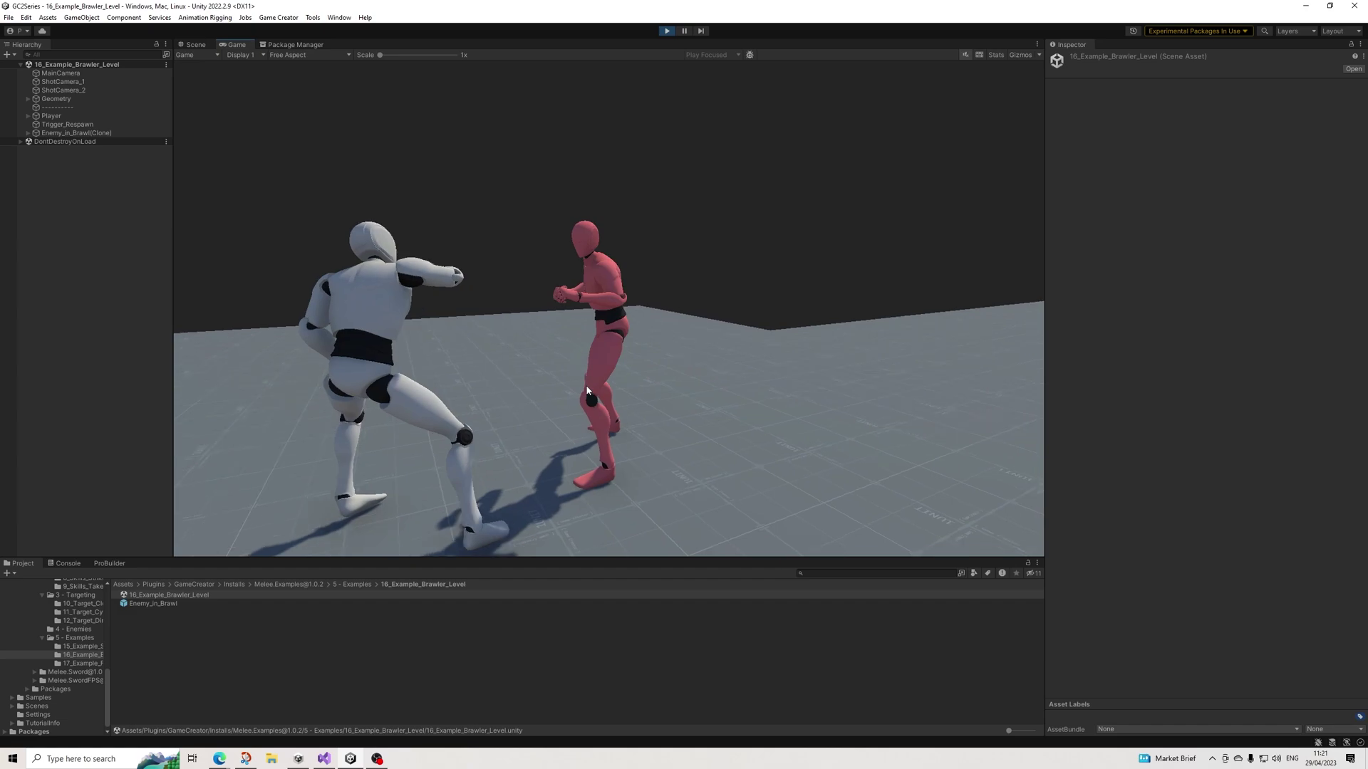
Reposition the player in the brawler level and chain a long series of melee strikes on the enemy
{"action": "key", "text": "a"}
{"action": "left_click", "coordinate": [586, 390]}
{"action": "left_click", "coordinate": [596, 389]}
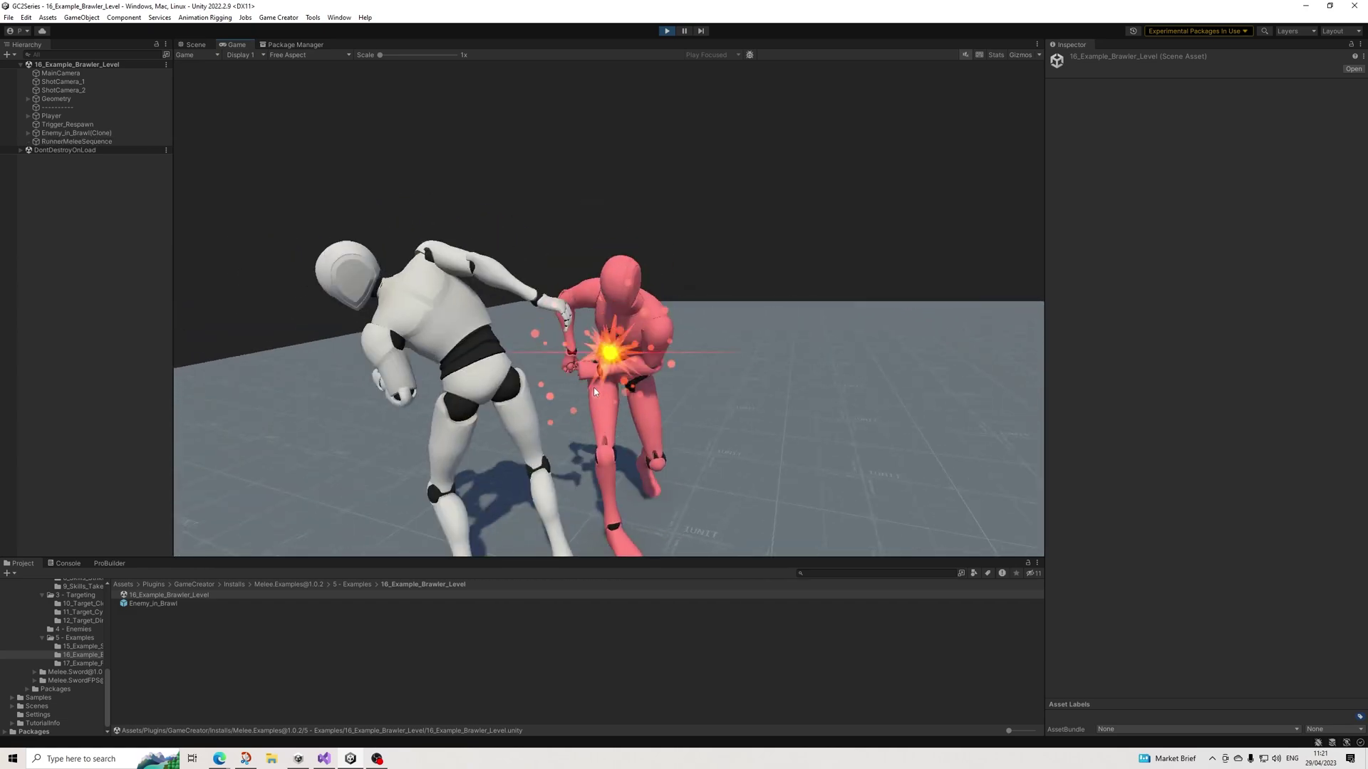
{"action": "left_click", "coordinate": [595, 391]}
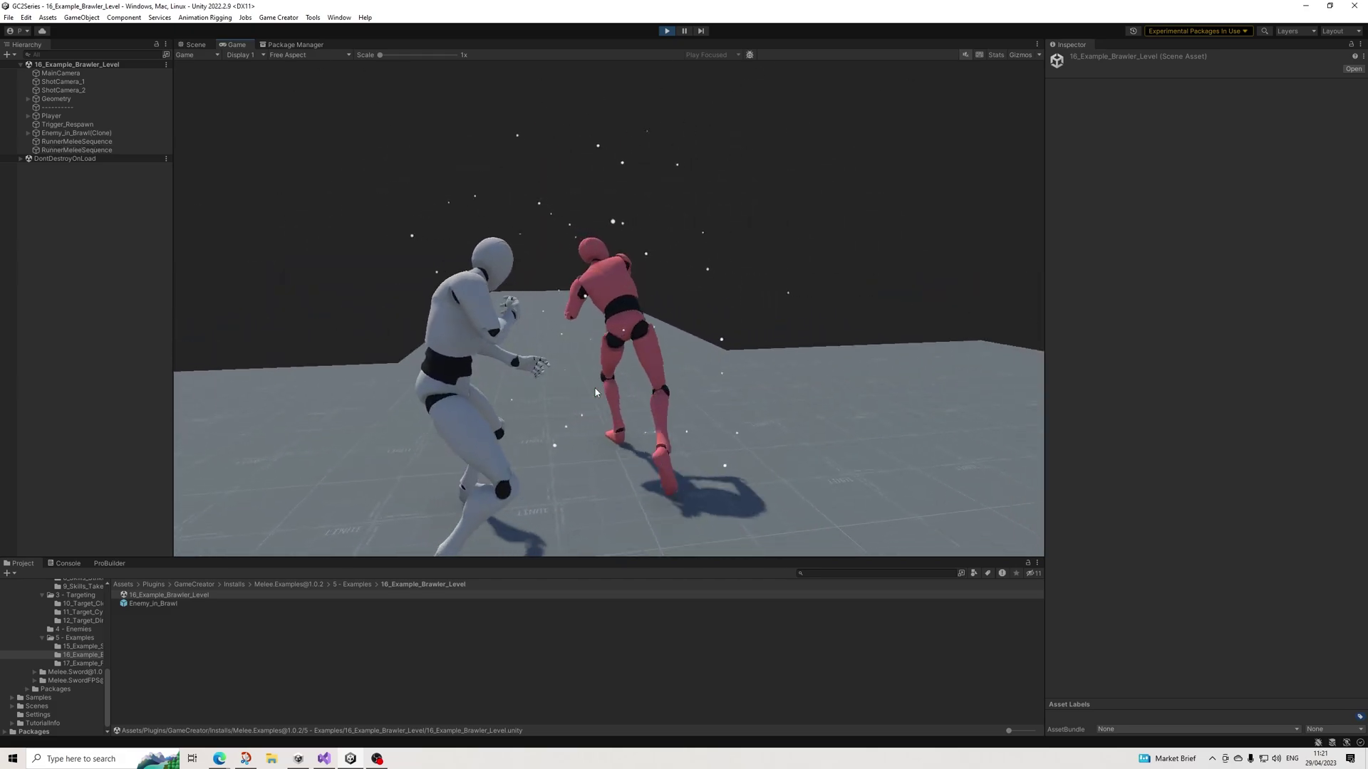
{"action": "left_click", "coordinate": [595, 392]}
{"action": "left_click", "coordinate": [600, 392]}
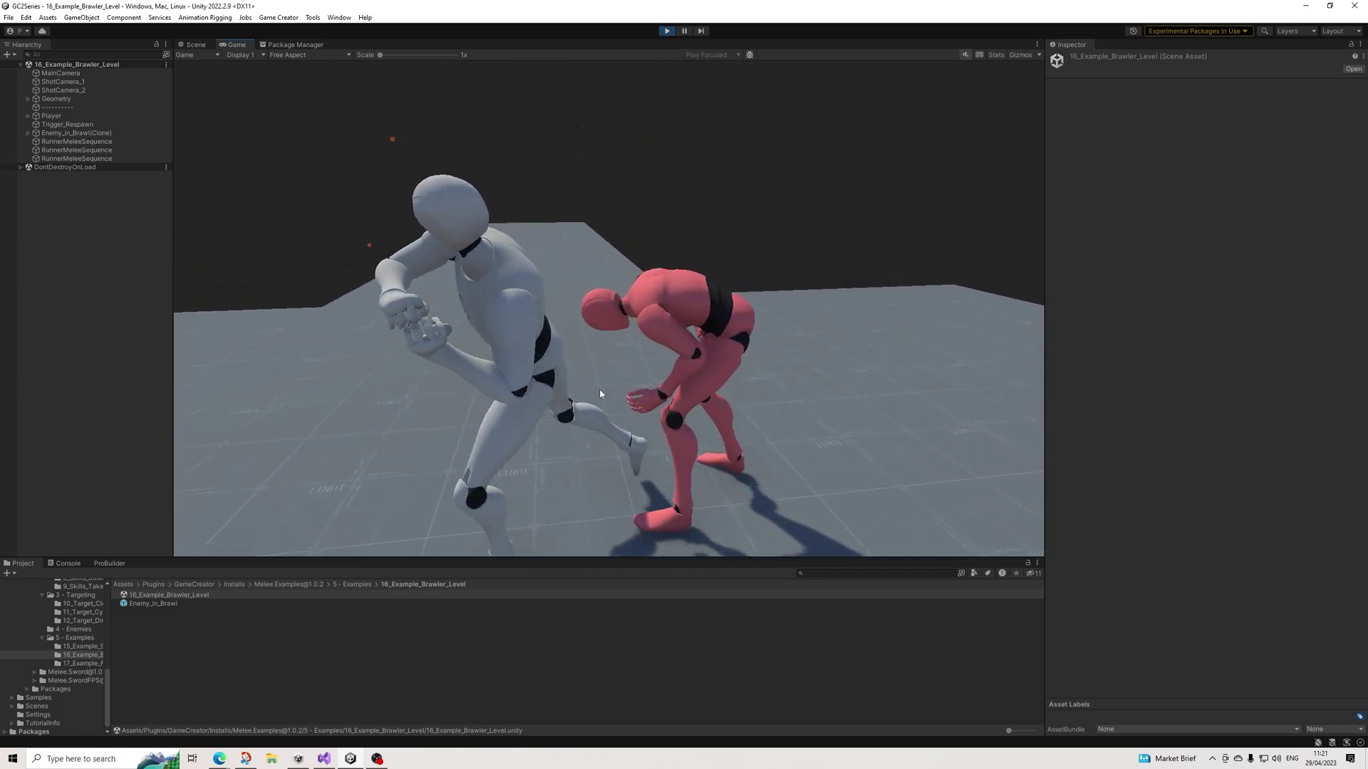
{"action": "left_click", "coordinate": [600, 391]}
{"action": "left_click", "coordinate": [599, 390]}
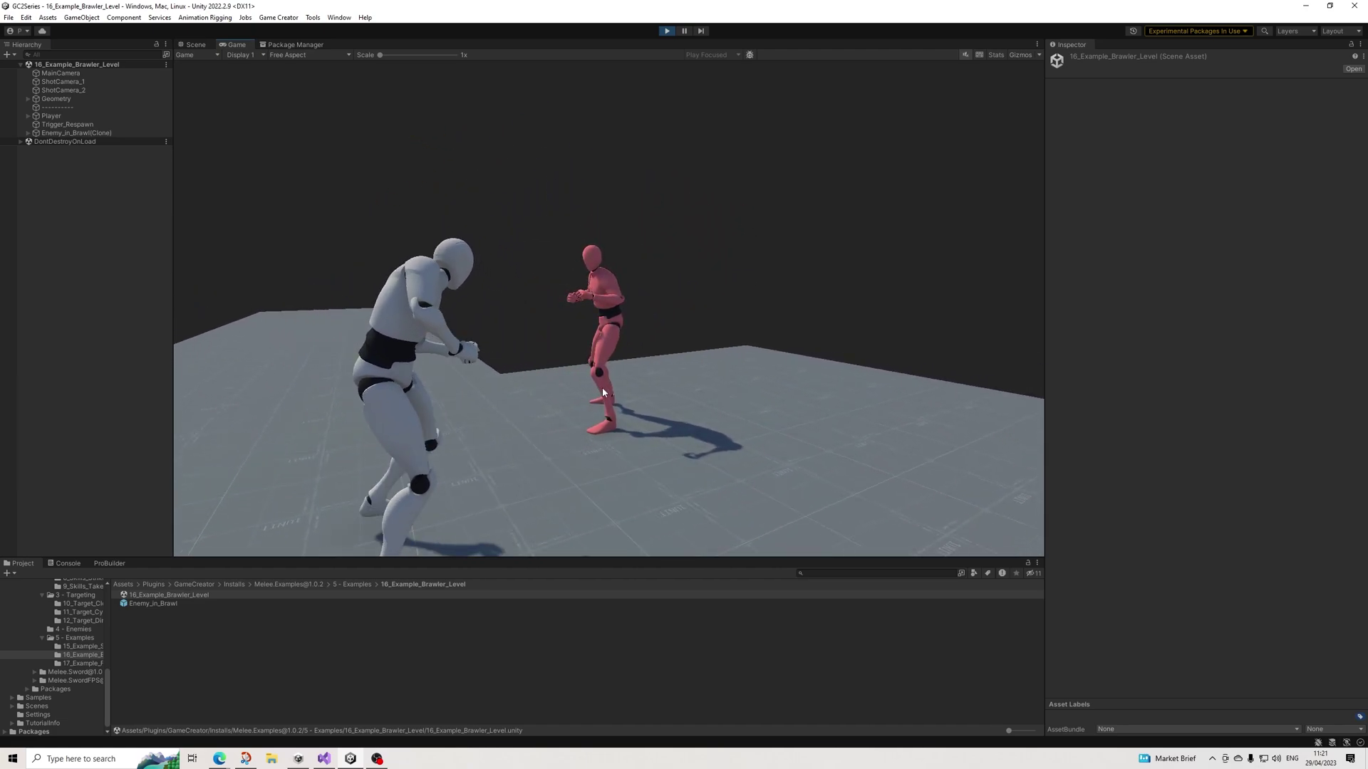
{"action": "left_click", "coordinate": [598, 391]}
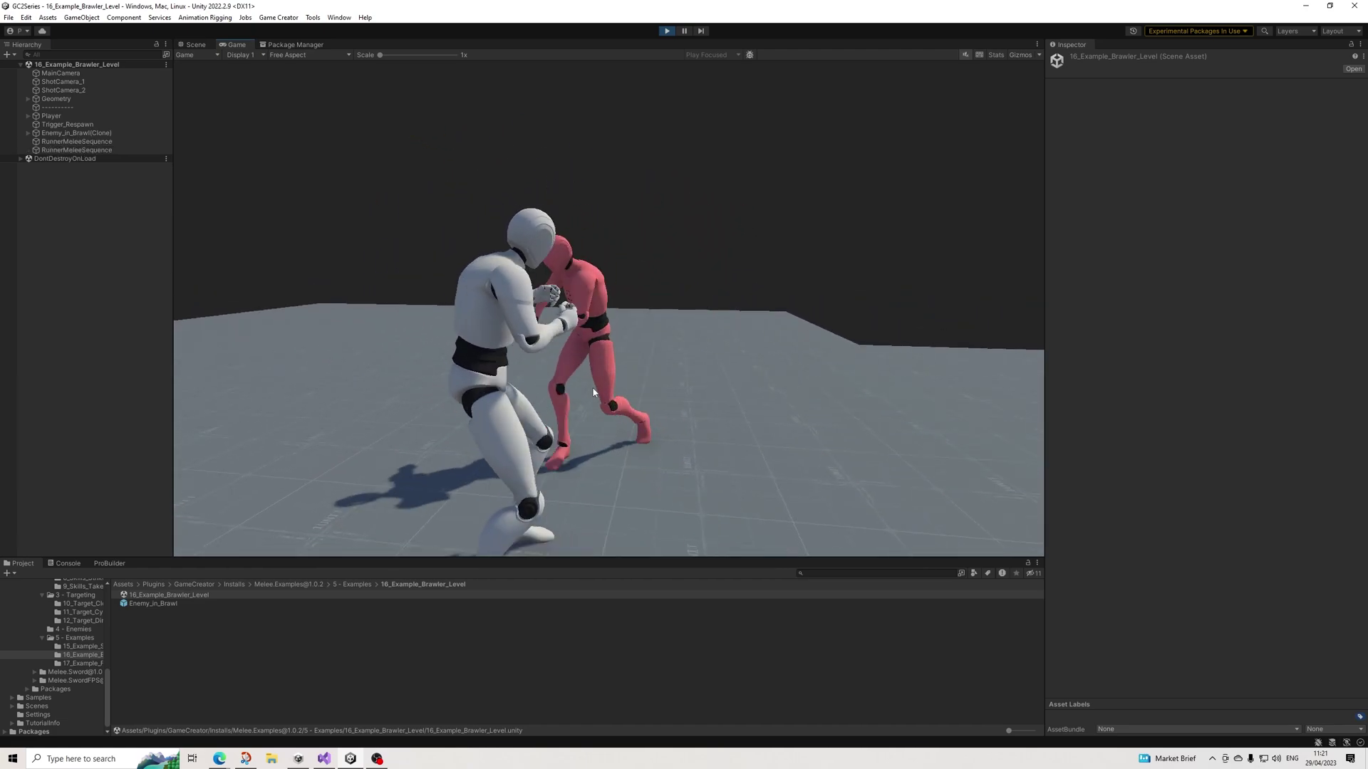
{"action": "left_click", "coordinate": [577, 391]}
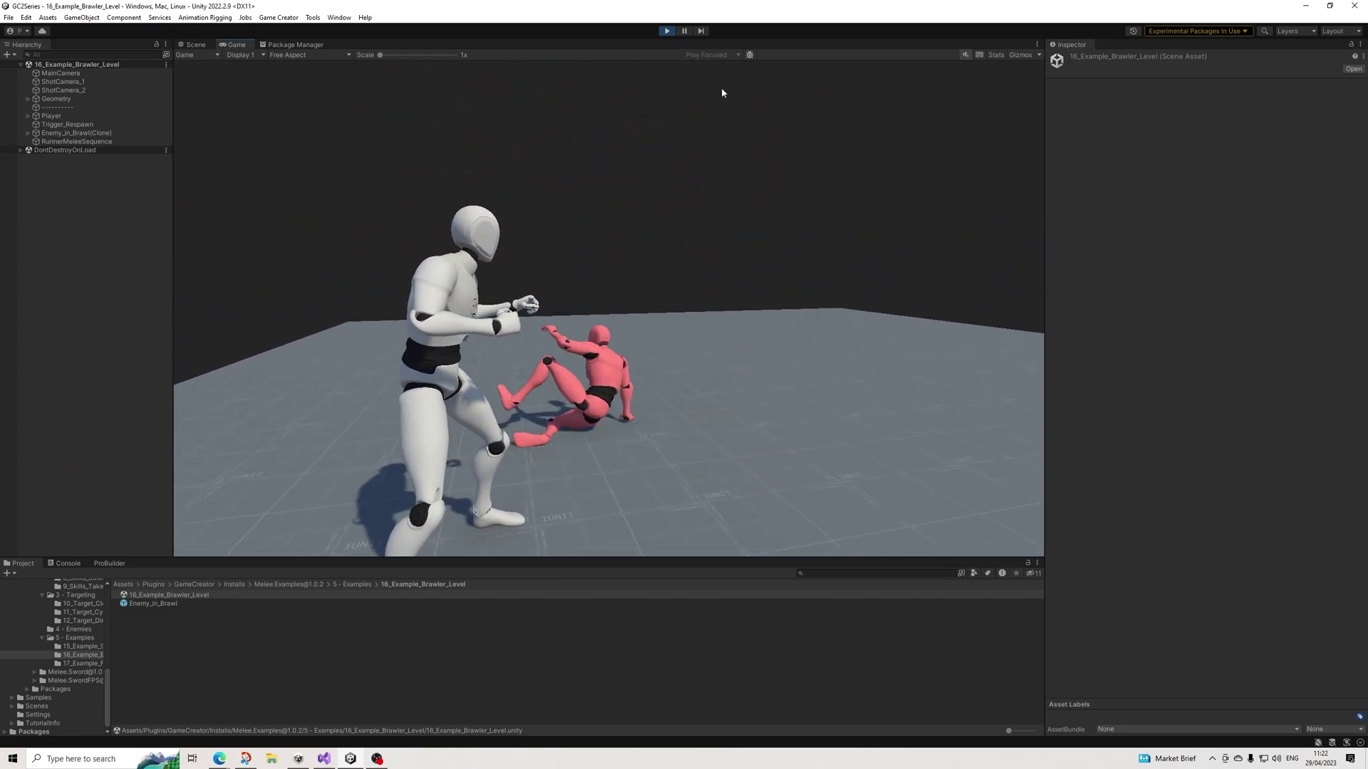
Attack the brawler enemy with another series of melee strikes after knocking it to the ground
{"action": "left_click", "coordinate": [583, 322]}
{"action": "left_click", "coordinate": [586, 306]}
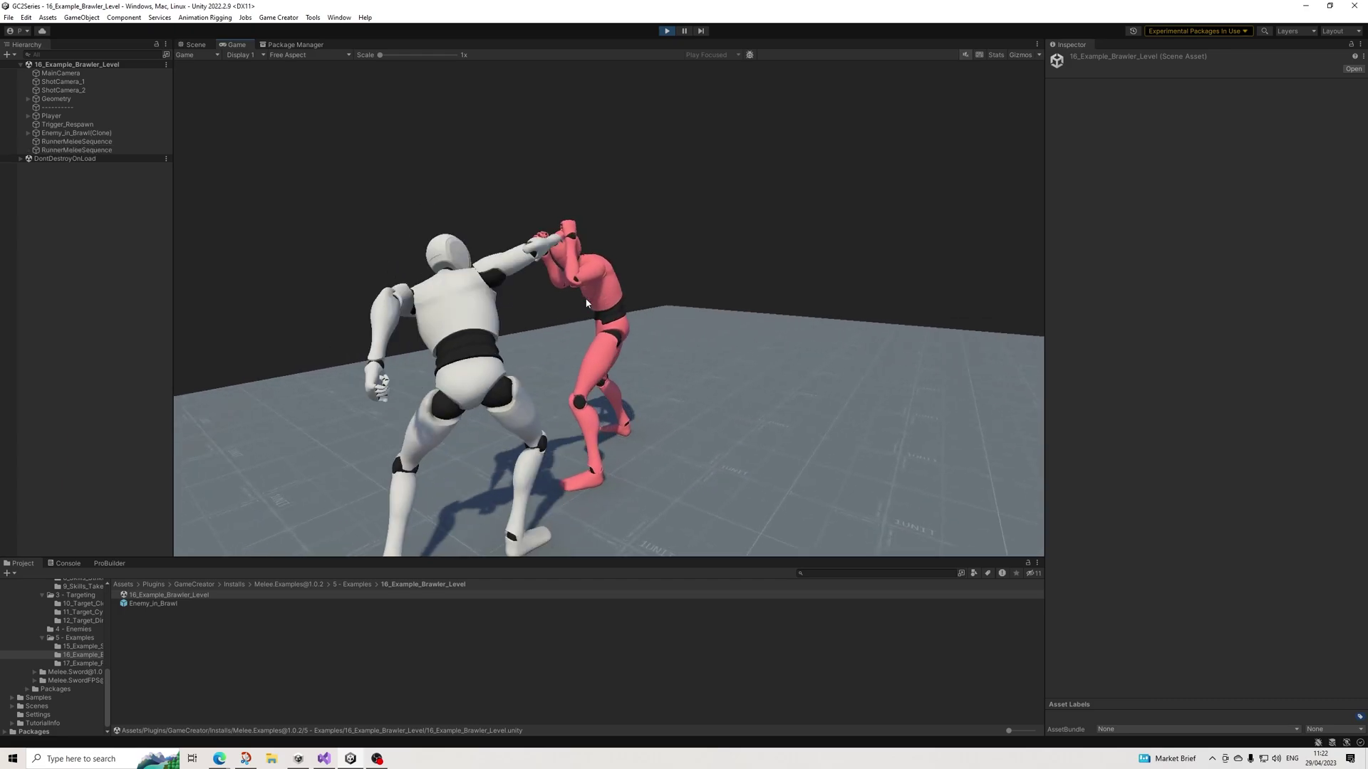
{"action": "left_click", "coordinate": [588, 296]}
{"action": "left_click", "coordinate": [601, 295]}
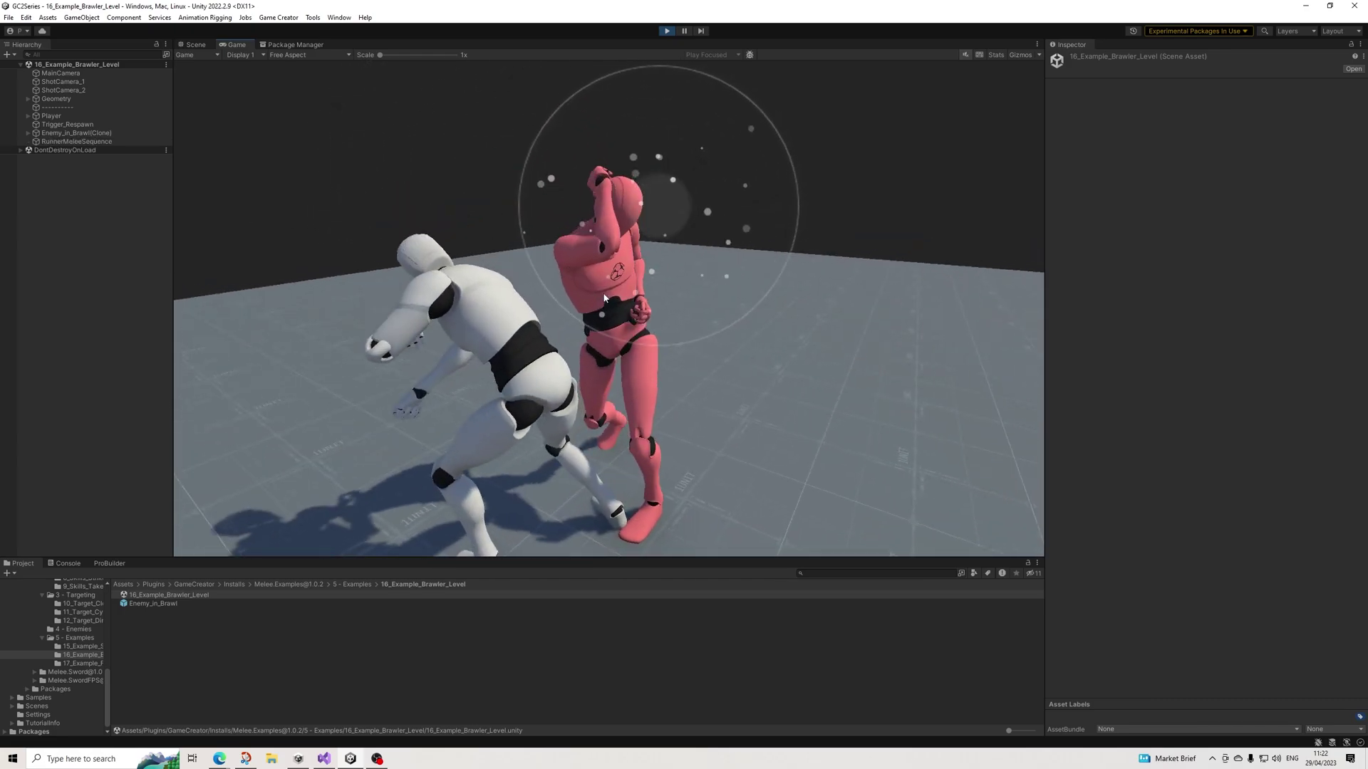
{"action": "left_click", "coordinate": [606, 296]}
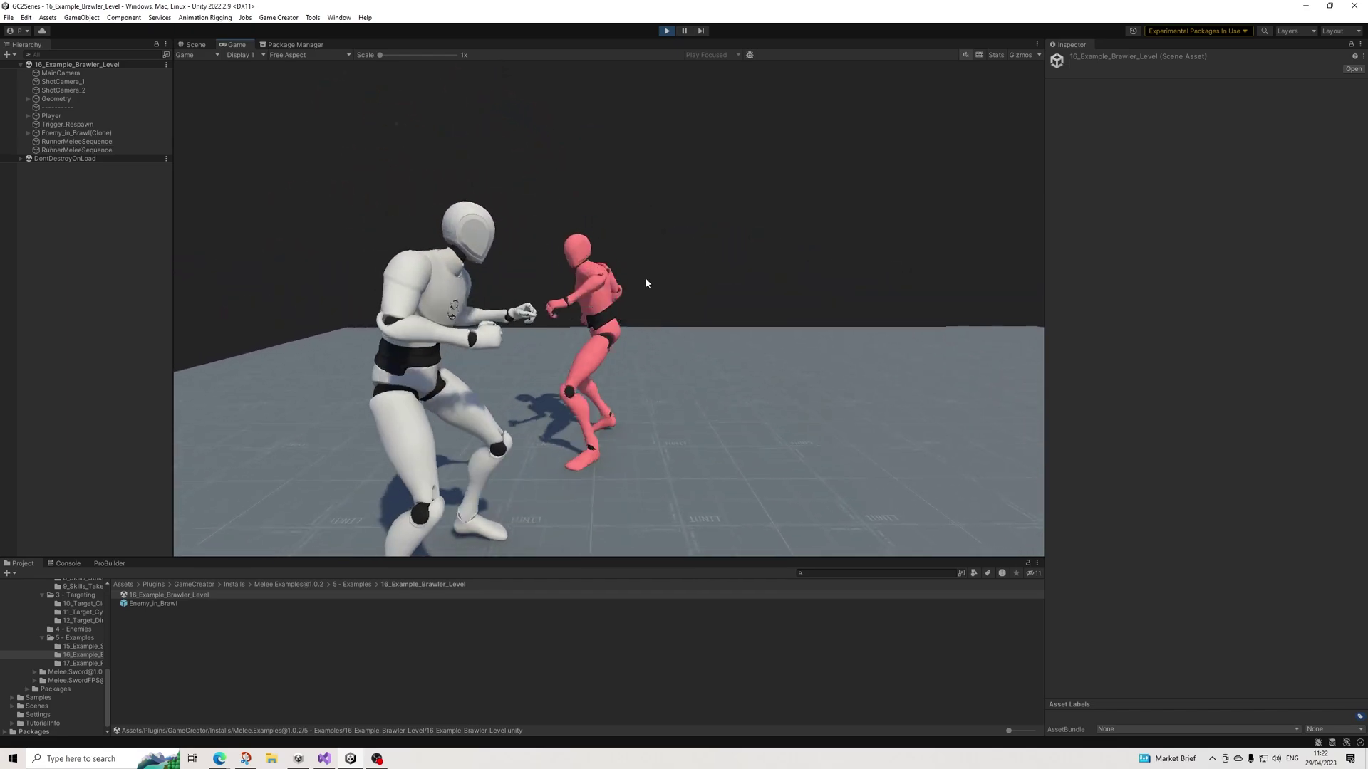
Strike the brawler enemy with a few more melee attacks and stop the play test
{"action": "left_click", "coordinate": [648, 284]}
{"action": "left_click", "coordinate": [647, 283]}
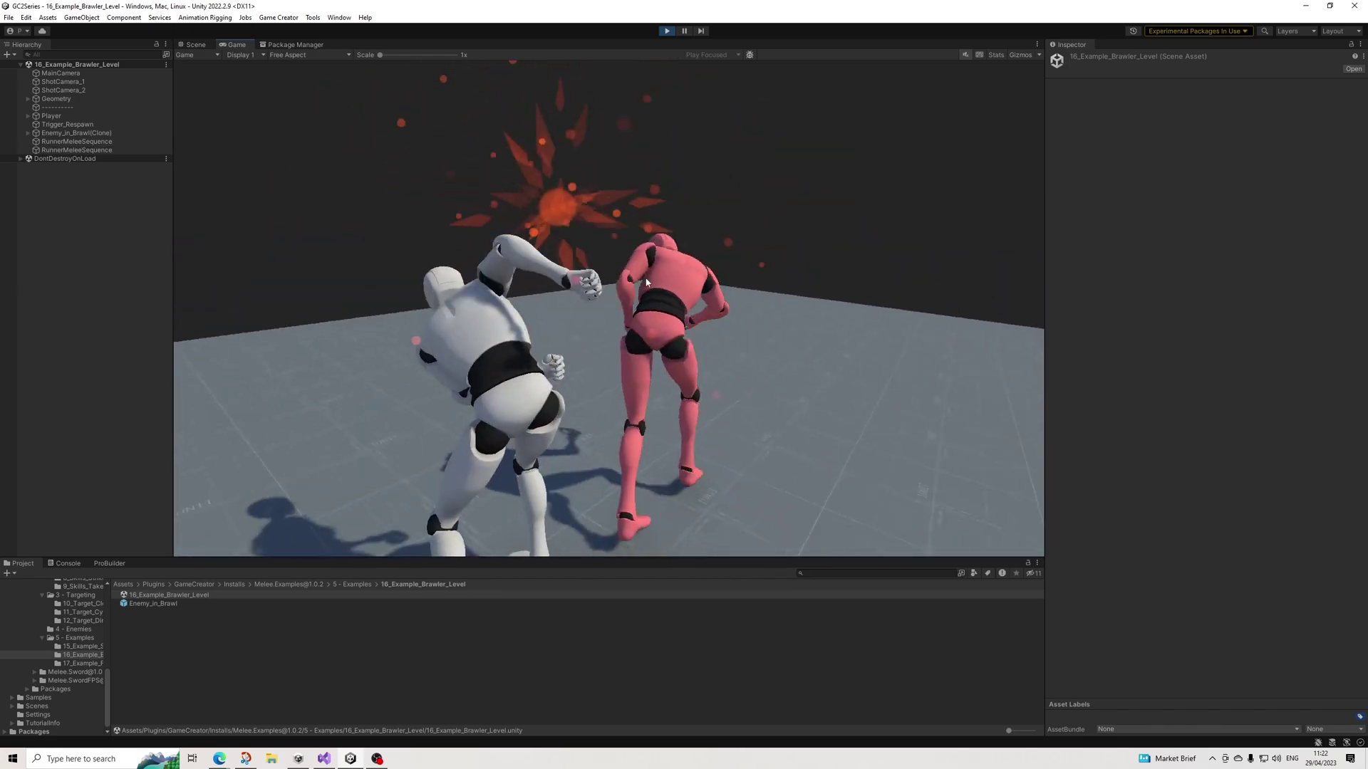
{"action": "left_click", "coordinate": [644, 282]}
{"action": "left_click", "coordinate": [644, 282]}
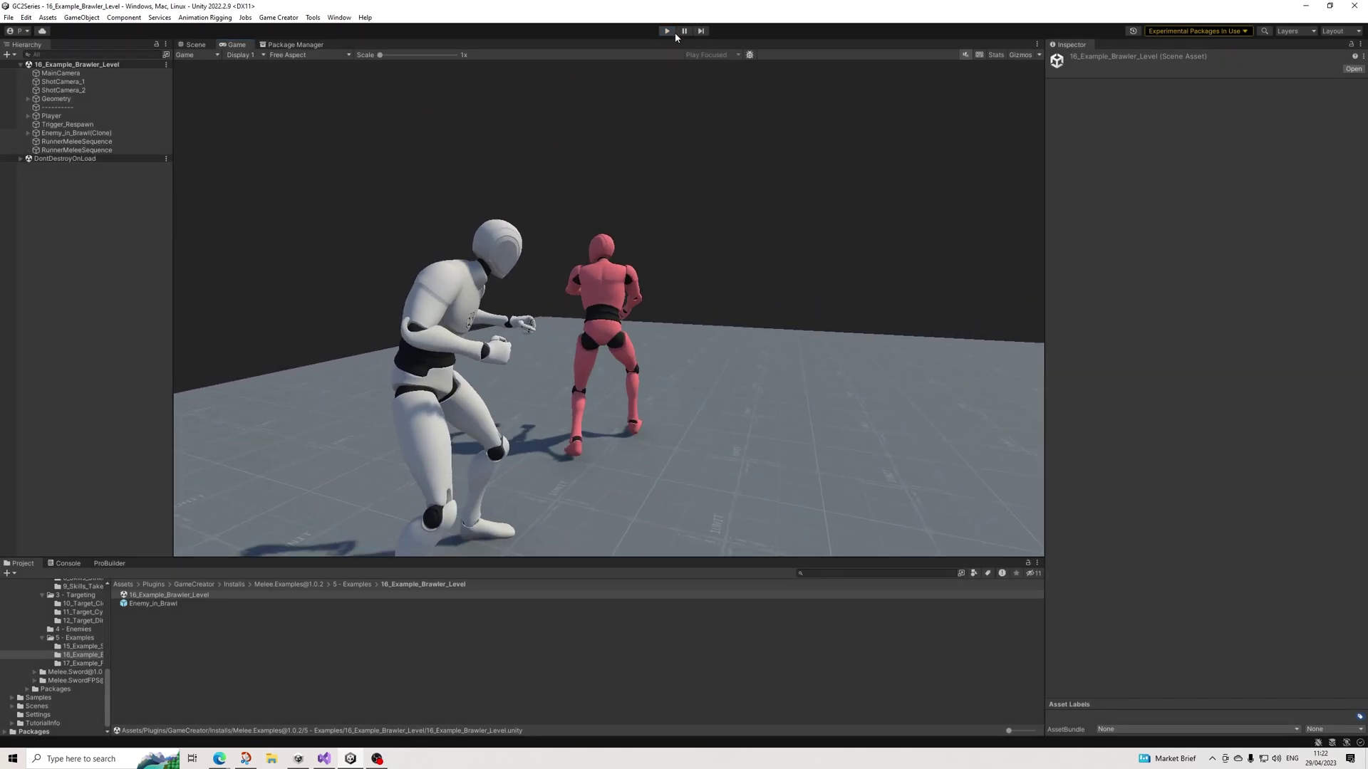
{"action": "left_click", "coordinate": [670, 31]}
Browse the Melee example folders, checking the 5 - Examples, 11_Target_Cycle and 15_Example_Sword_Level folder contents
{"action": "scroll", "coordinate": [75, 643], "scroll_direction": "down", "scroll_amount": 1}
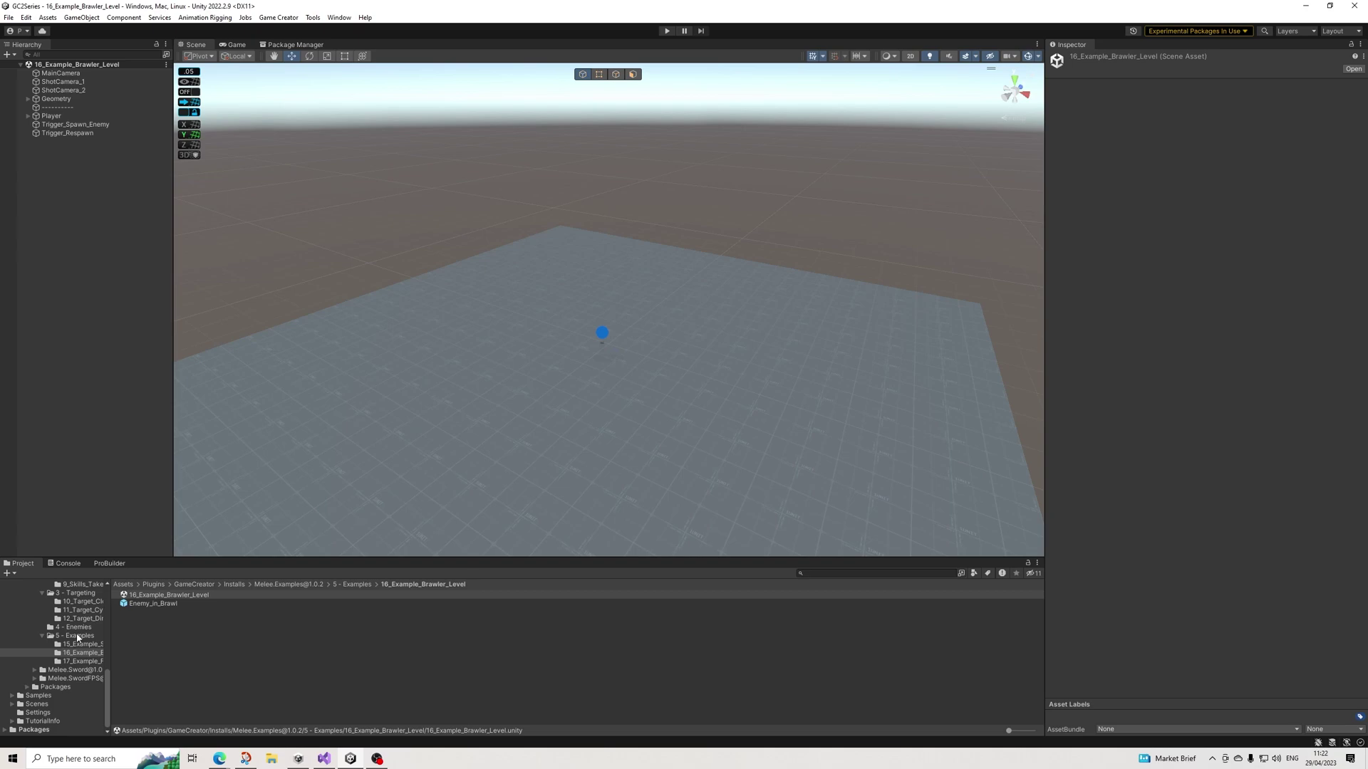
{"action": "scroll", "coordinate": [70, 626], "scroll_direction": "up", "scroll_amount": 2}
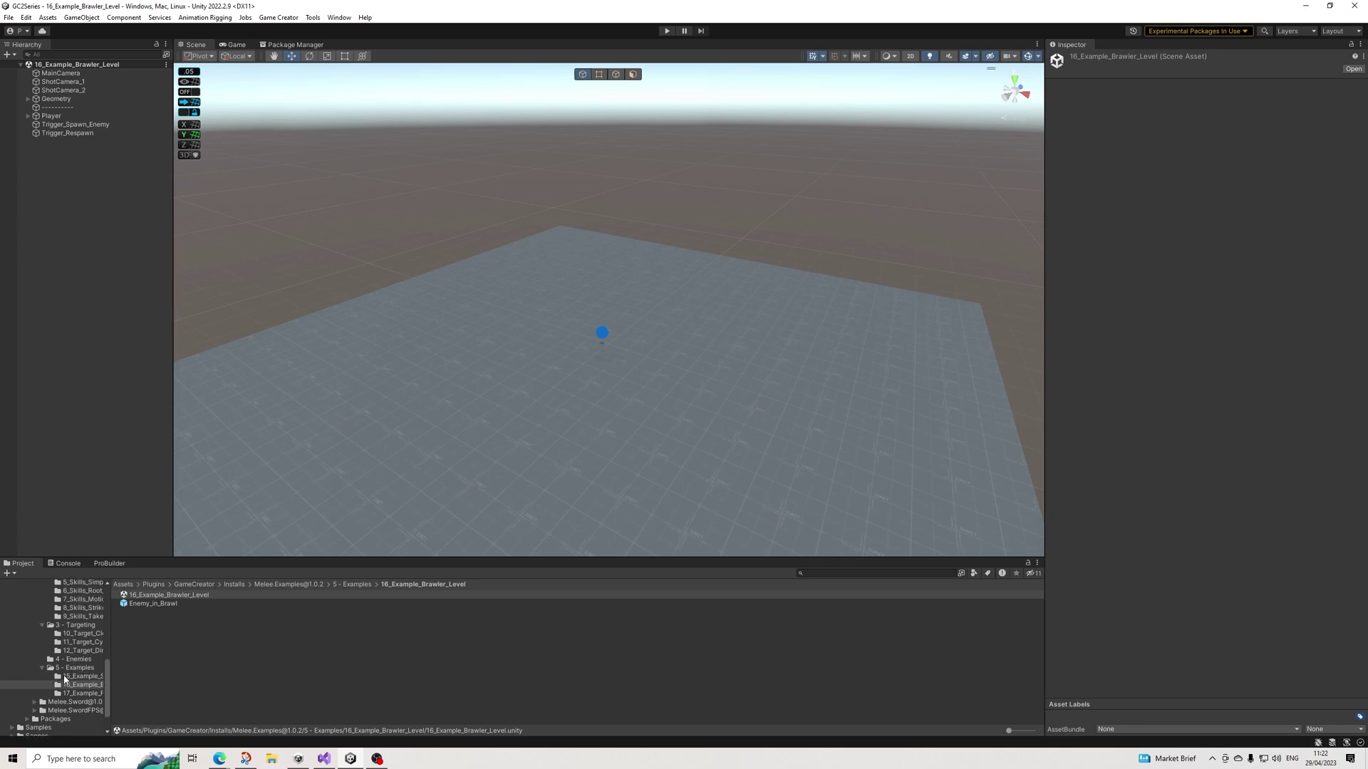
{"action": "scroll", "coordinate": [87, 667], "scroll_direction": "up", "scroll_amount": 2}
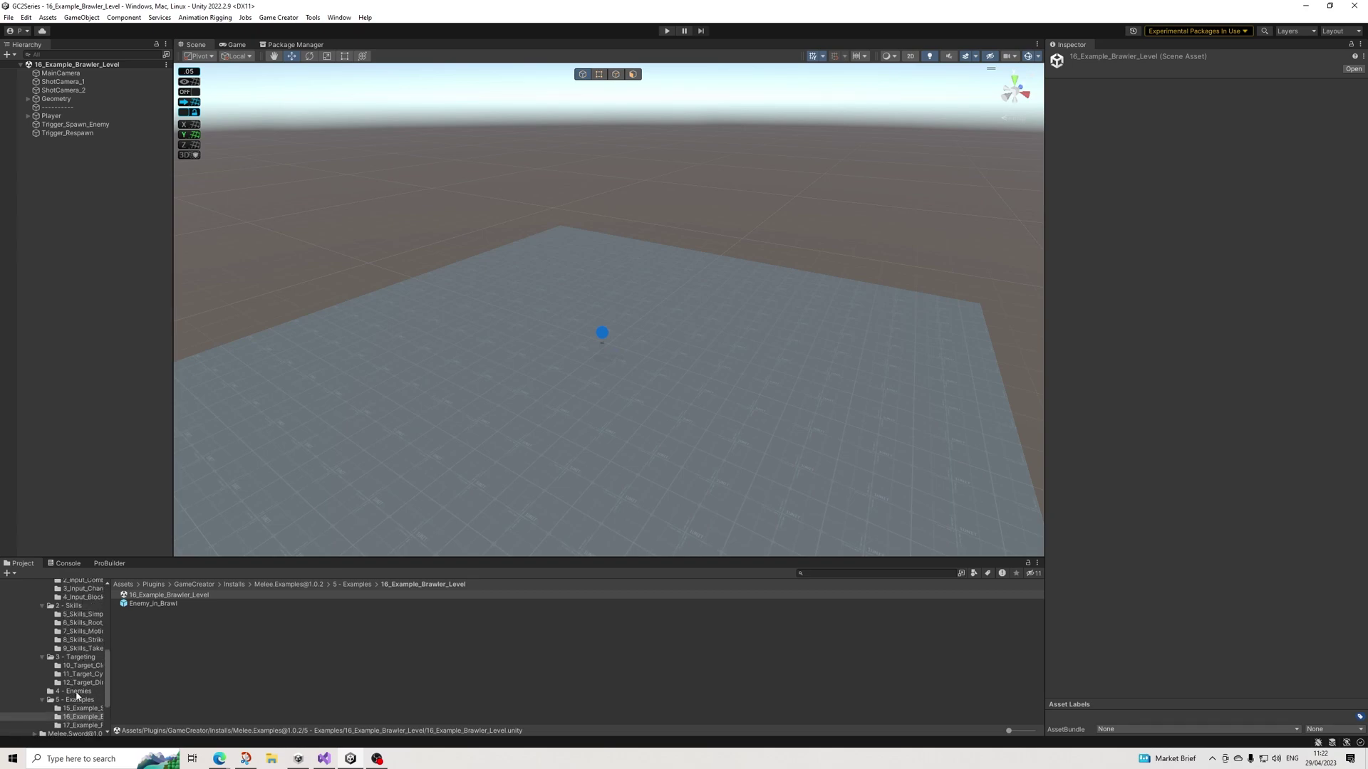
{"action": "left_click", "coordinate": [75, 717]}
{"action": "scroll", "coordinate": [75, 716], "scroll_direction": "down", "scroll_amount": 3}
{"action": "left_click", "coordinate": [97, 645]}
{"action": "left_click", "coordinate": [84, 637]}
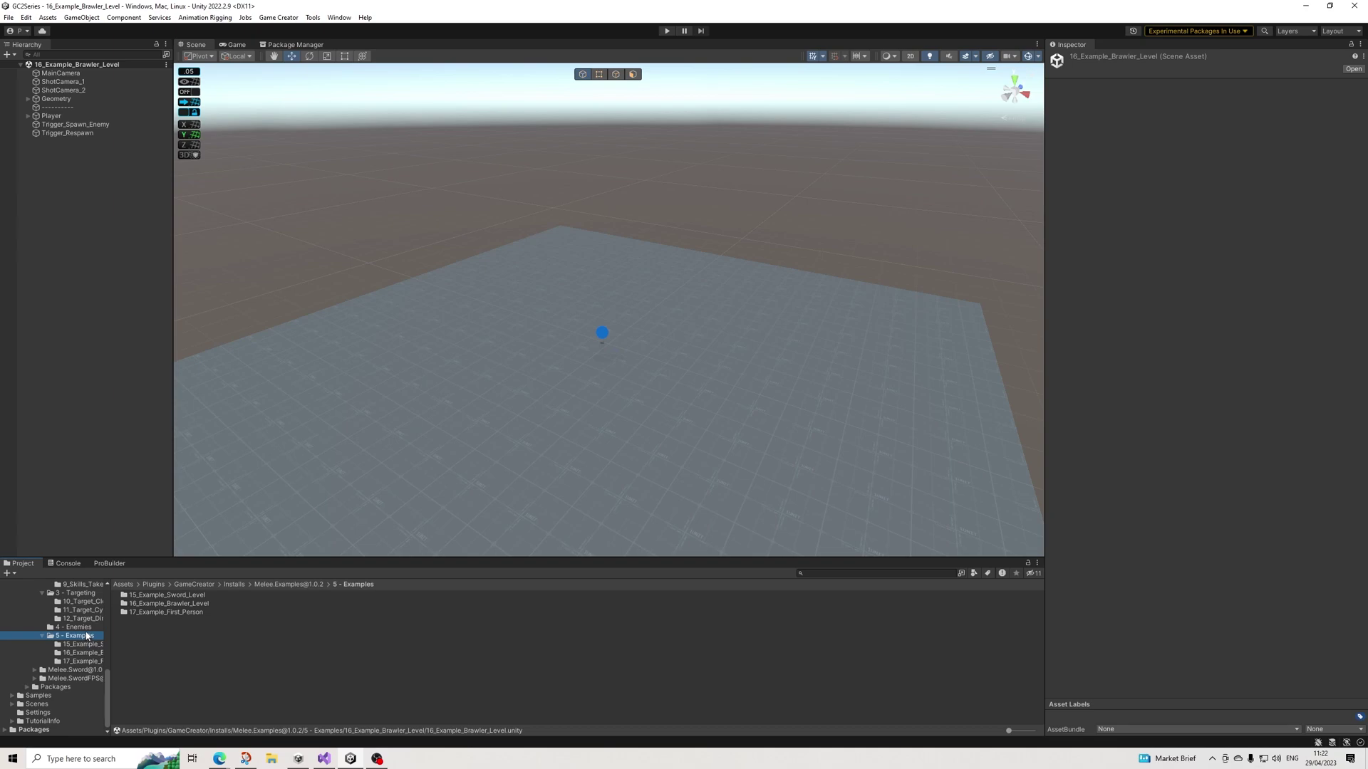
{"action": "left_click", "coordinate": [86, 630]}
{"action": "left_click", "coordinate": [88, 619]}
{"action": "left_click", "coordinate": [91, 611]}
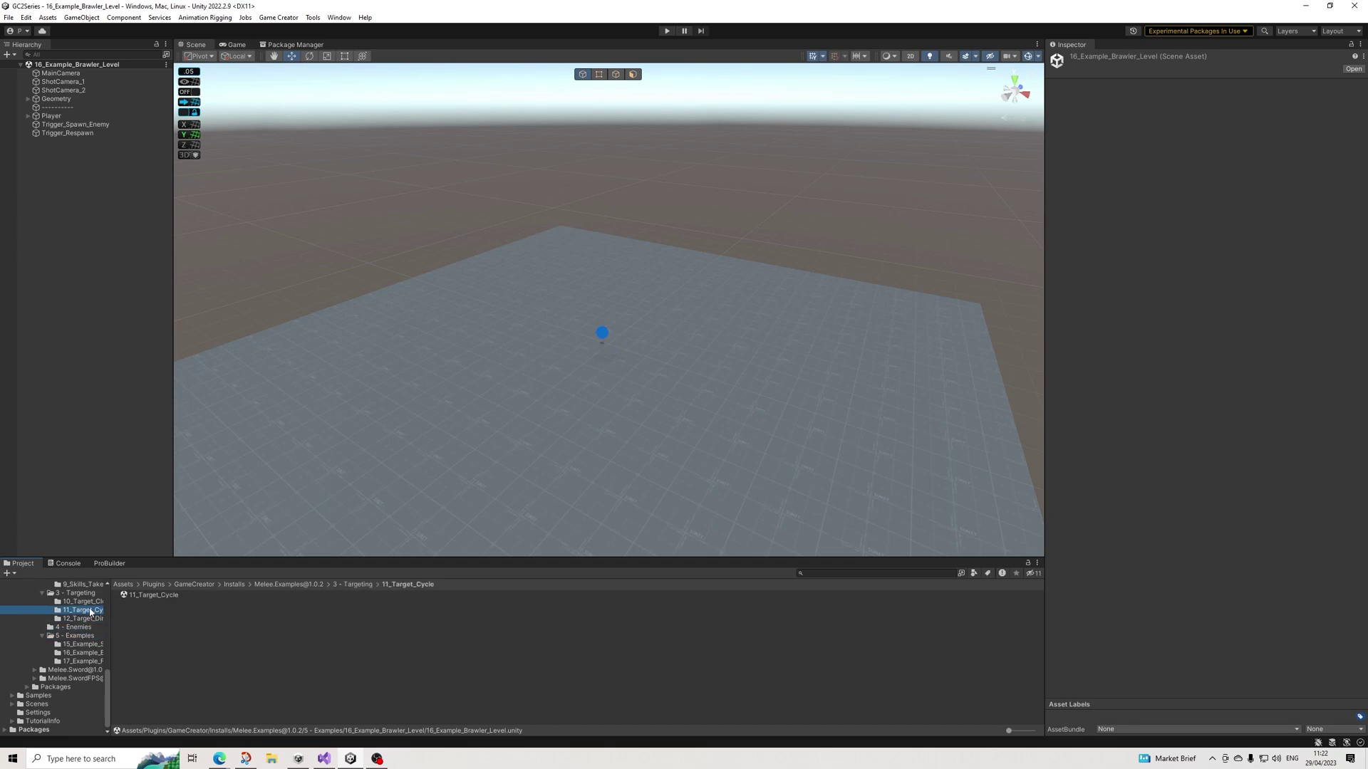
{"action": "left_click", "coordinate": [85, 645]}
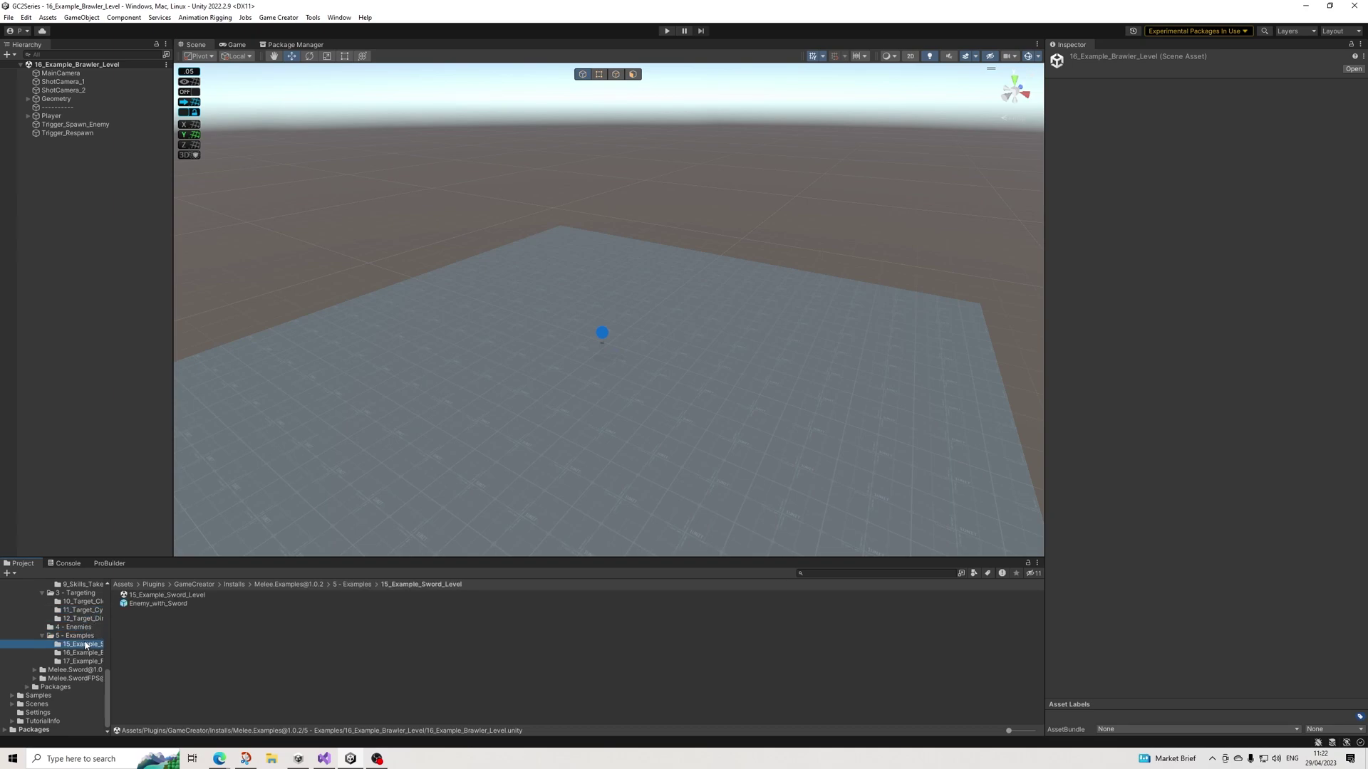
{"action": "scroll", "coordinate": [84, 640], "scroll_direction": "up", "scroll_amount": 3}
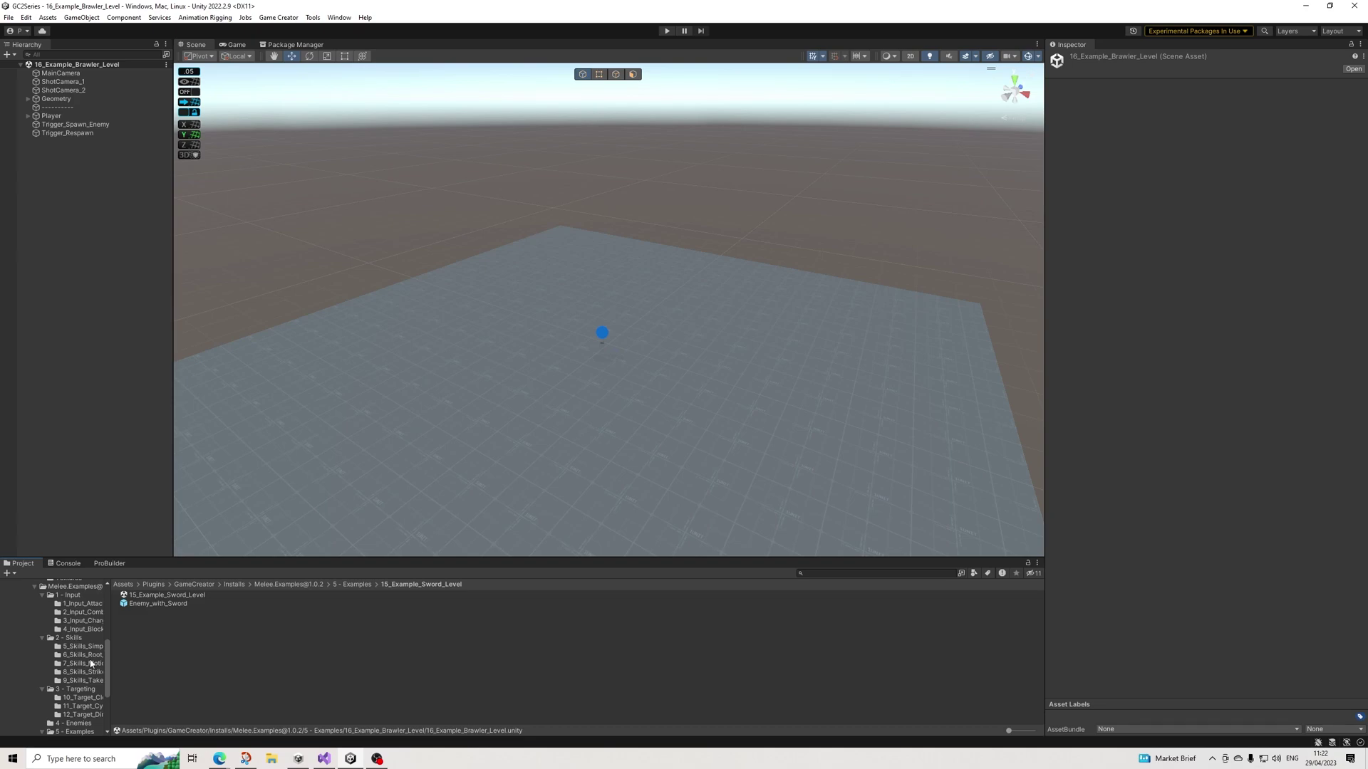
Inspect the Player and Trigger_Spawn_Enemy objects, and expand the equip instruction of the Player's Trigger_Equip
{"action": "left_click", "coordinate": [51, 115]}
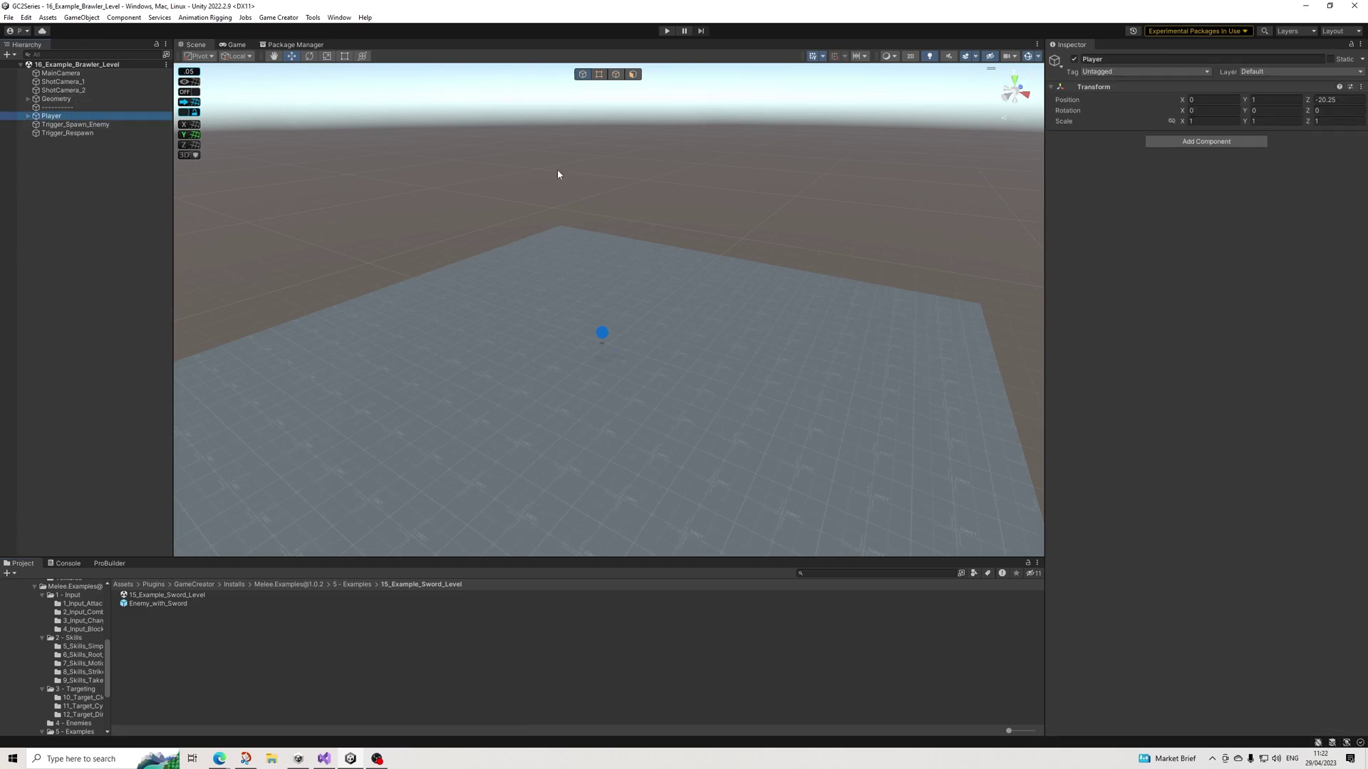
{"action": "left_click", "coordinate": [53, 123]}
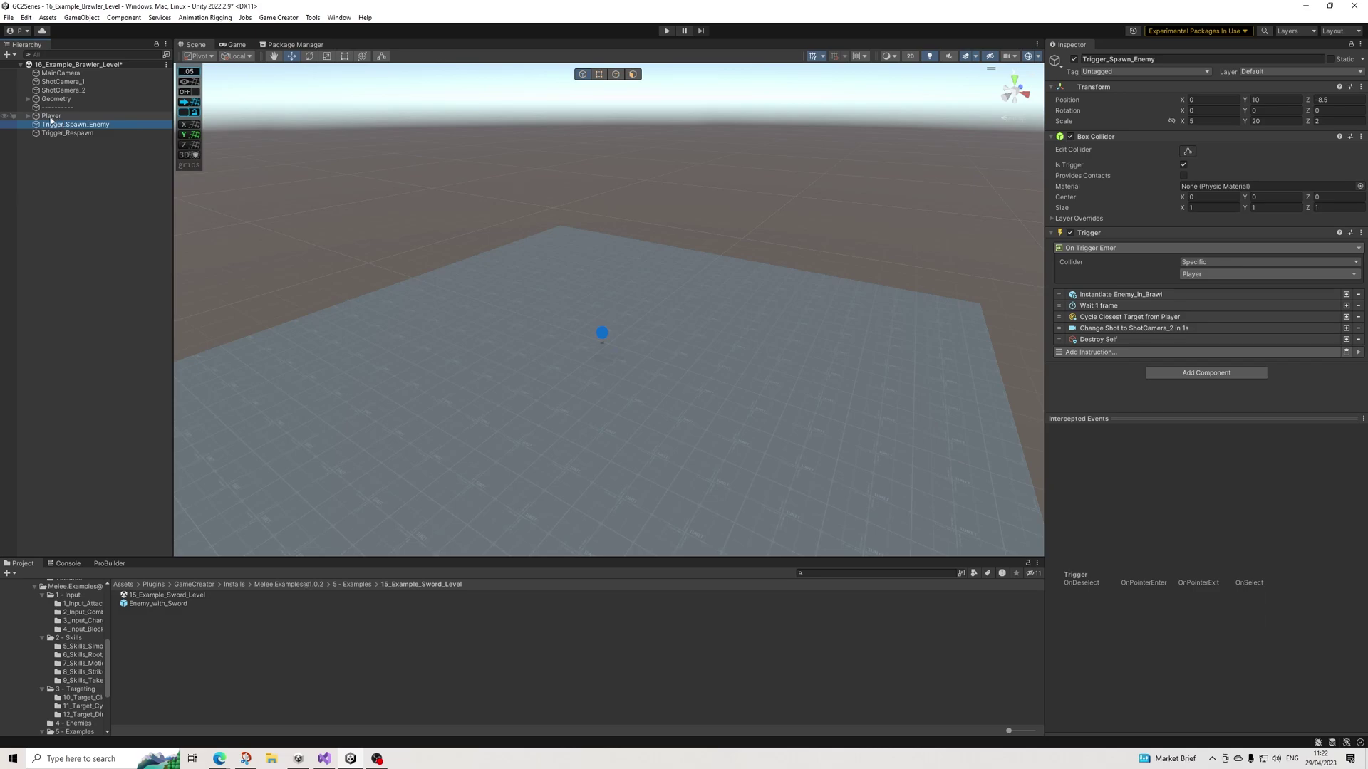
{"action": "left_click", "coordinate": [29, 115]}
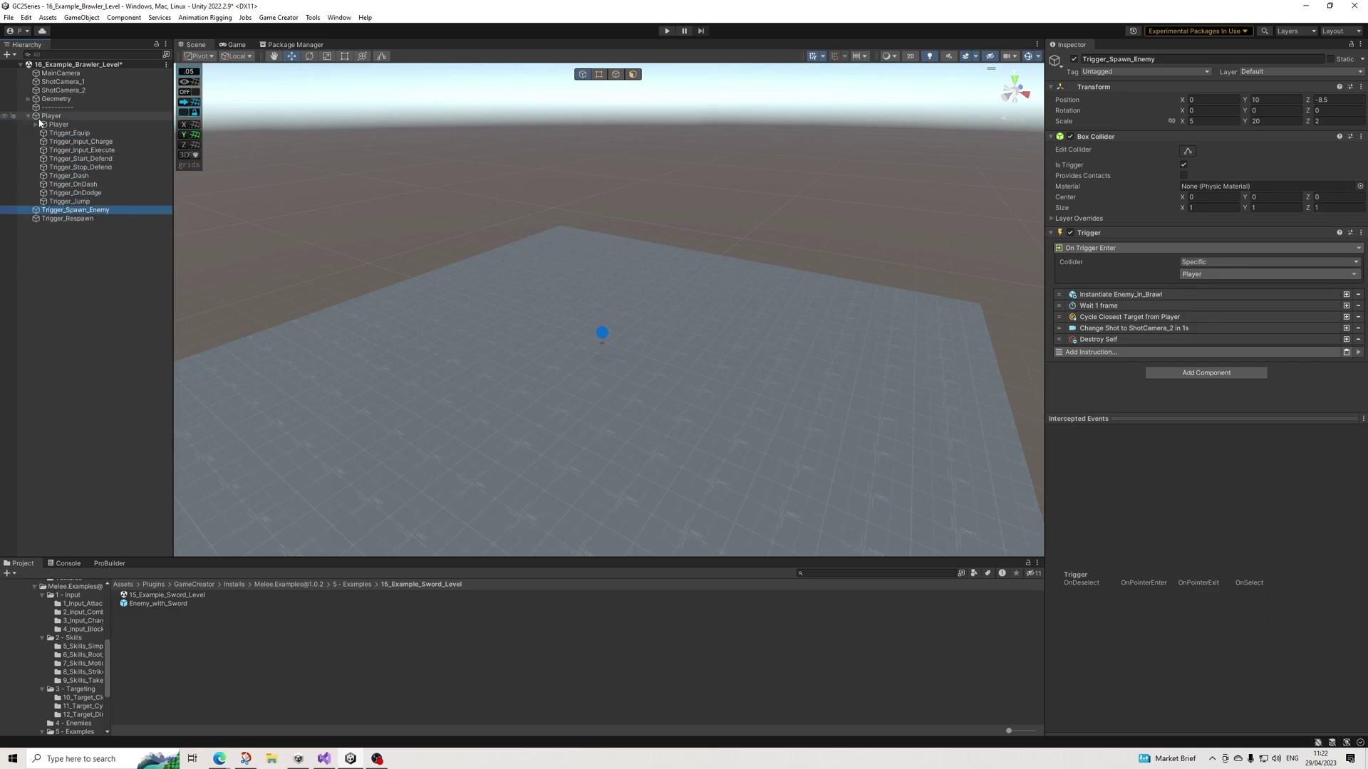
{"action": "left_click", "coordinate": [84, 134]}
{"action": "left_click", "coordinate": [1146, 169]}
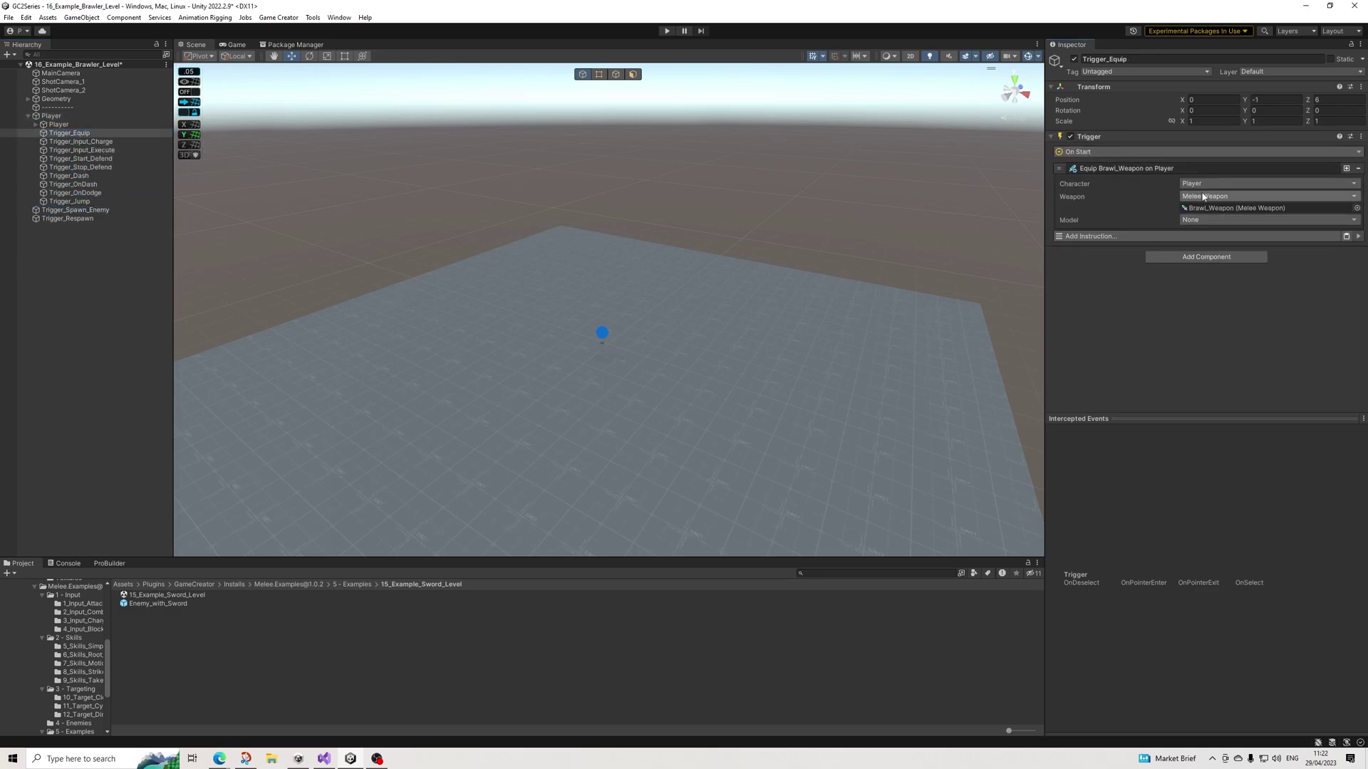
Locate the Brawl_Weapon asset used by the equip instruction and inspect the neighbouring Brawl_Combos asset
{"action": "left_click", "coordinate": [1202, 210]}
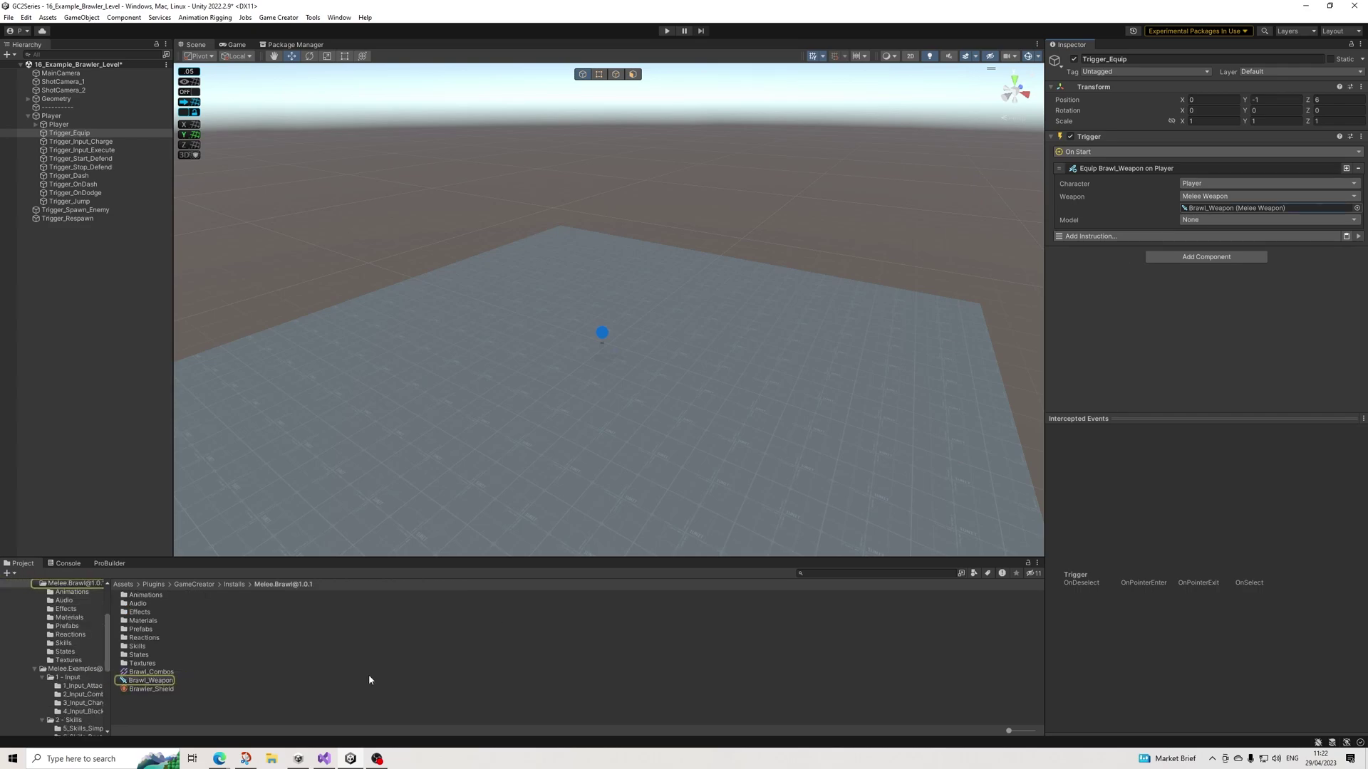
{"action": "left_click", "coordinate": [157, 673]}
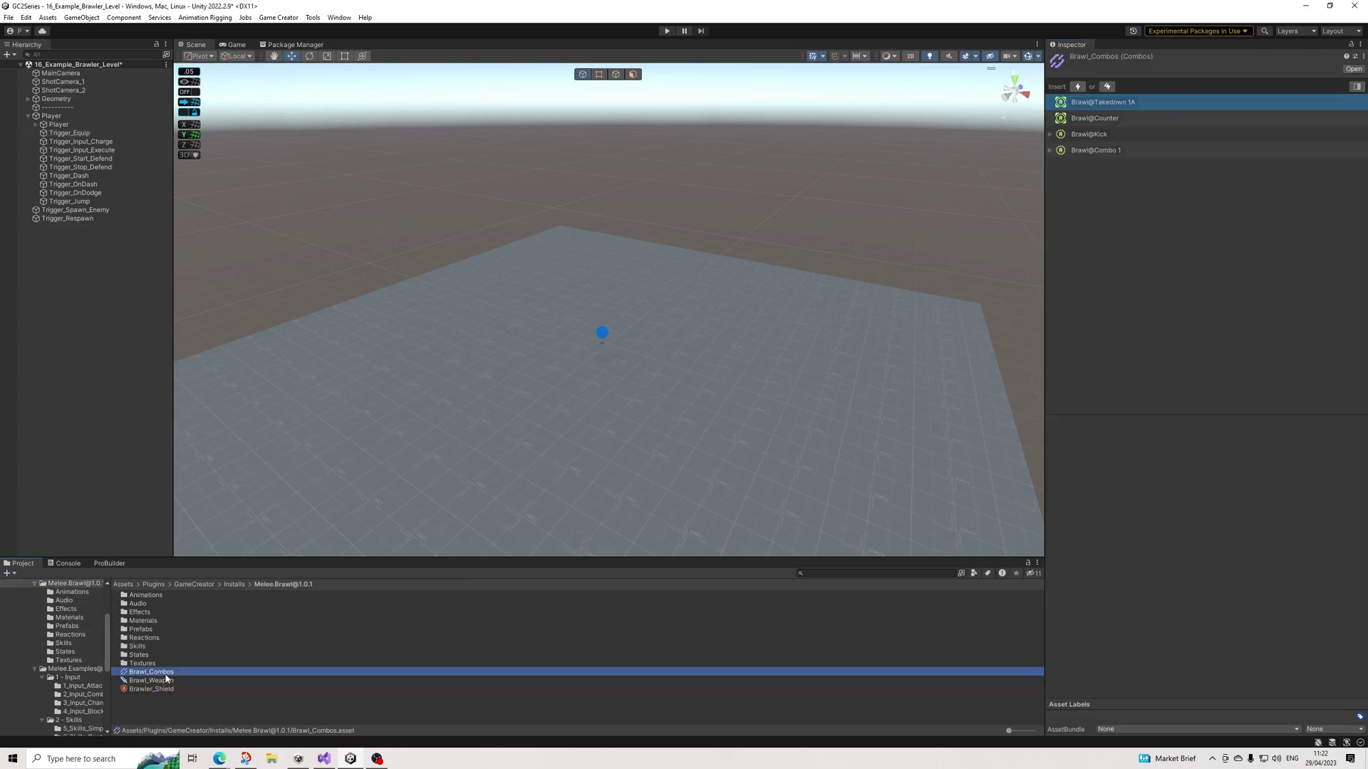